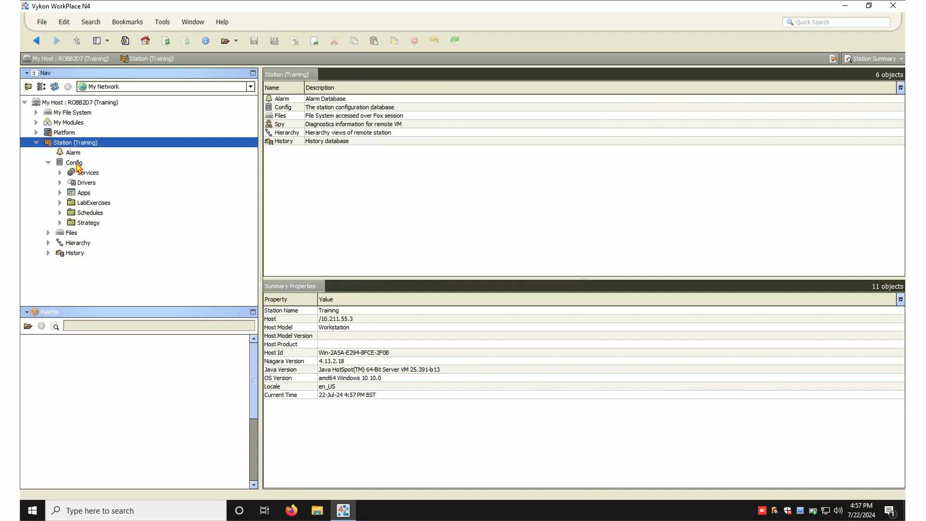
- Create a new folder named Home under the station's Config
click(77, 166)
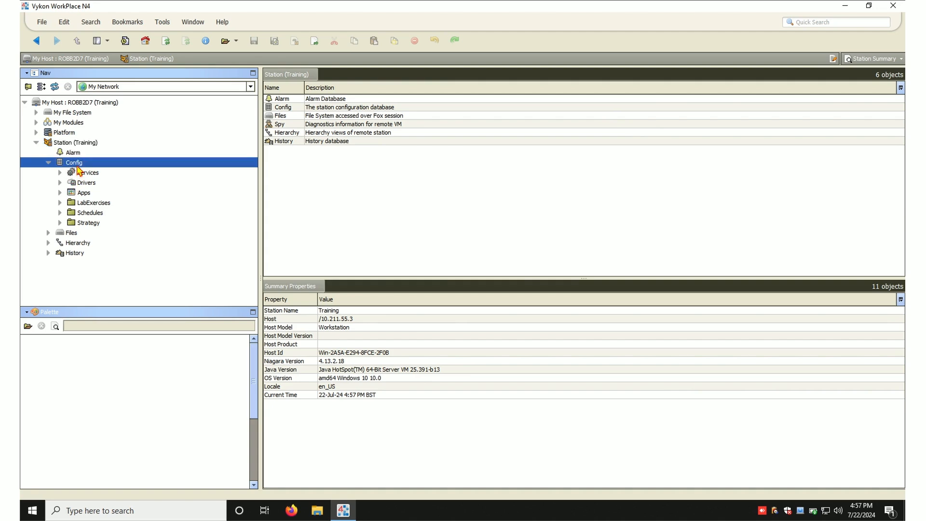
right_click(78, 168)
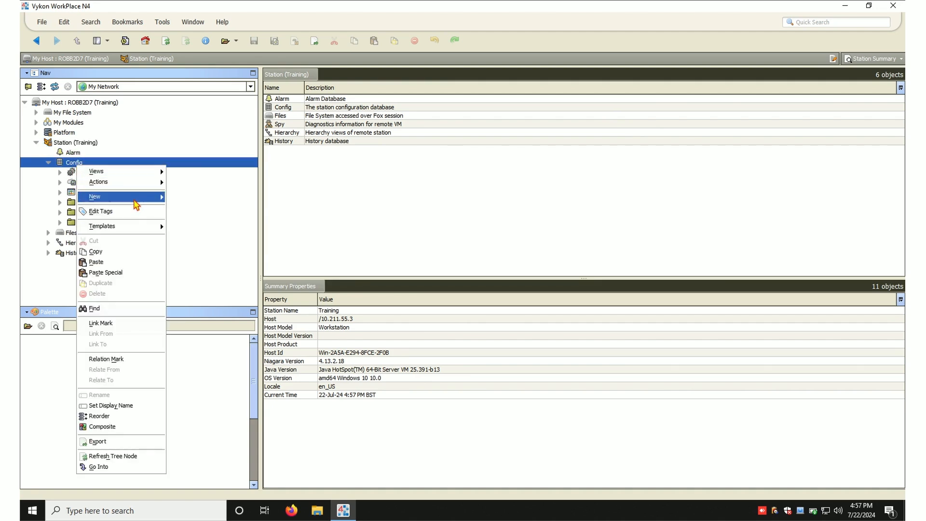
mouse_move(143, 207)
click(182, 200)
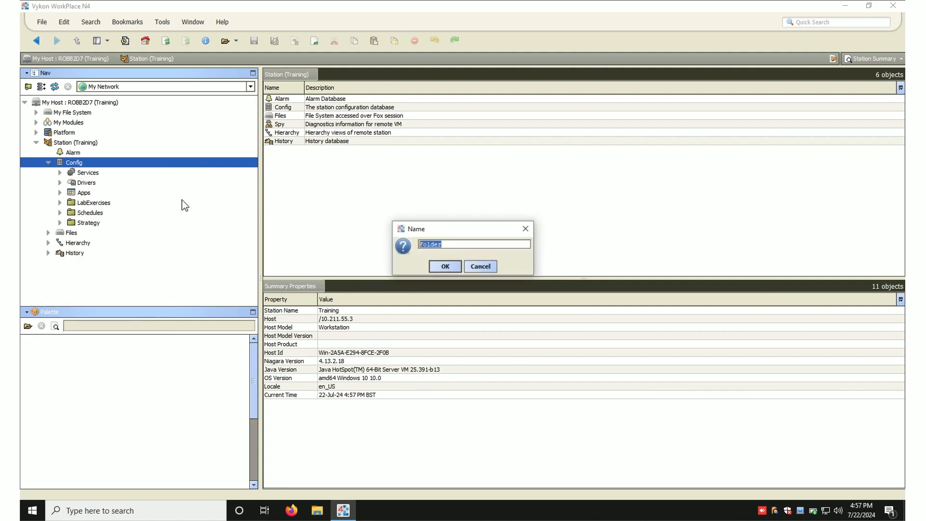
text(E)
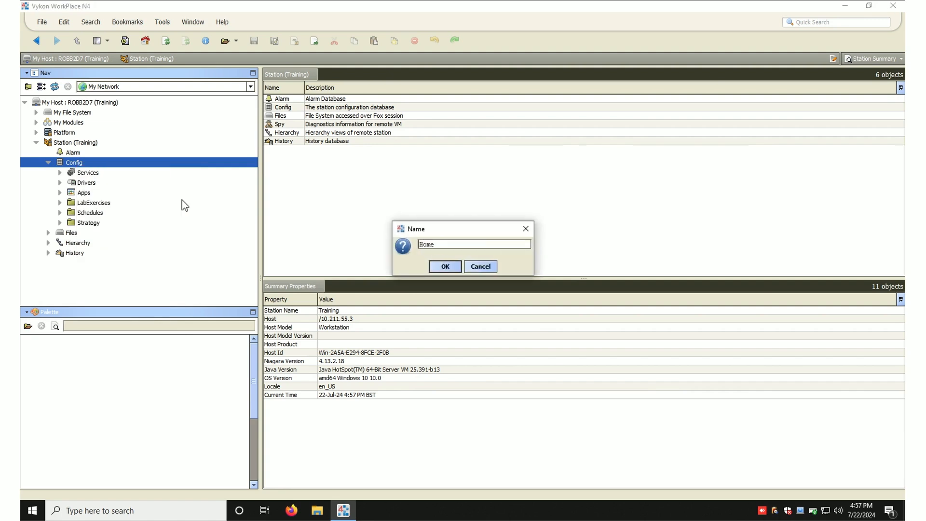
key(Return)
- Add a new Px view named Home to the Home folder, using file:^px/Home.px
double_click(85, 233)
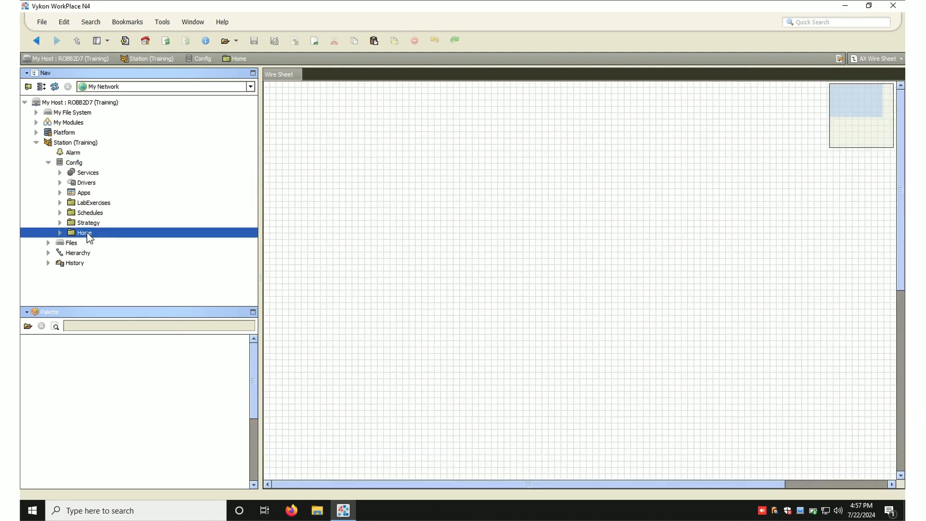
click(884, 59)
click(722, 159)
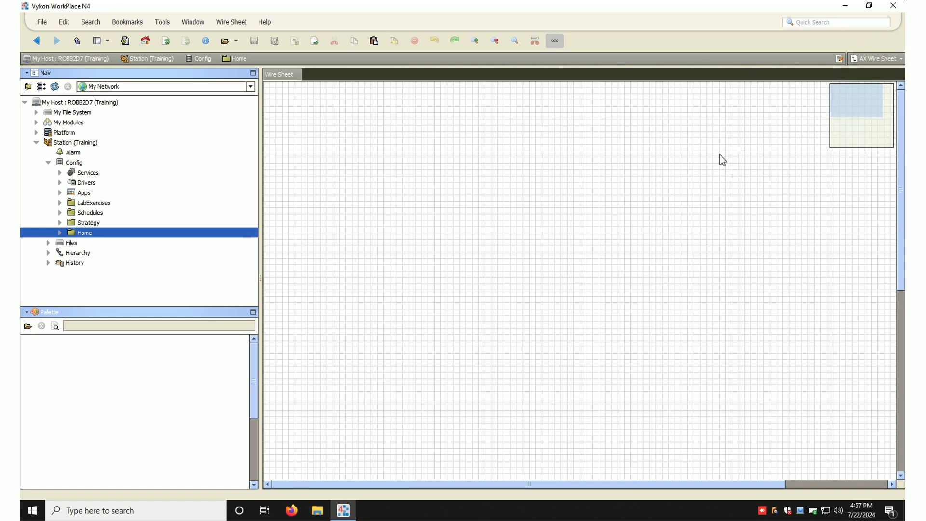
right_click(89, 236)
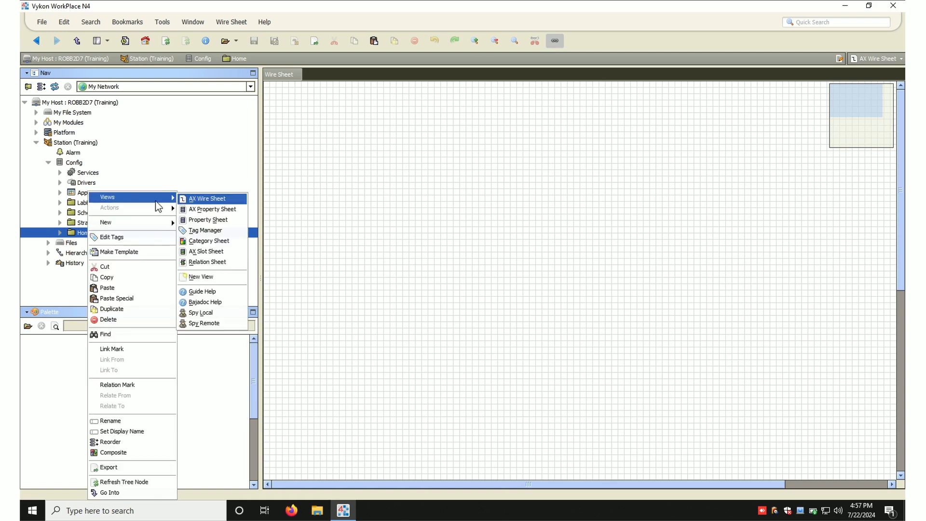
click(232, 276)
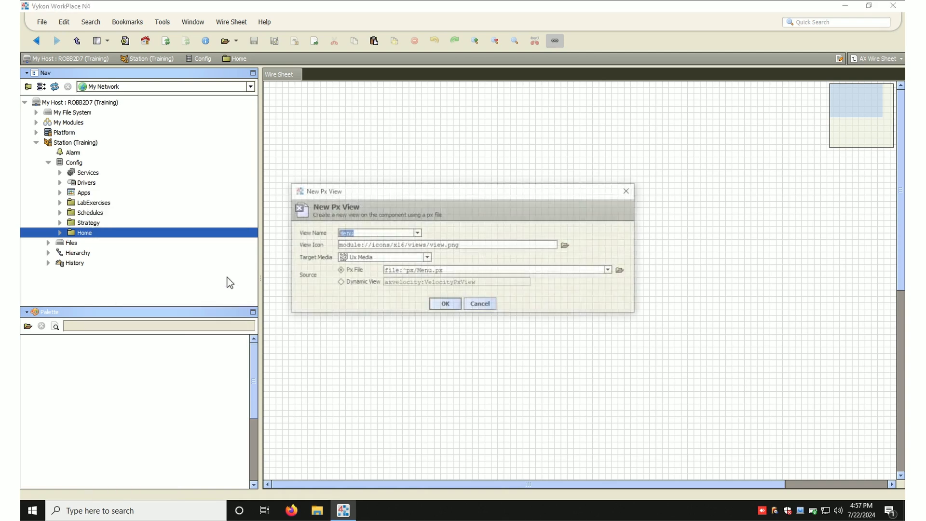
text(Home)
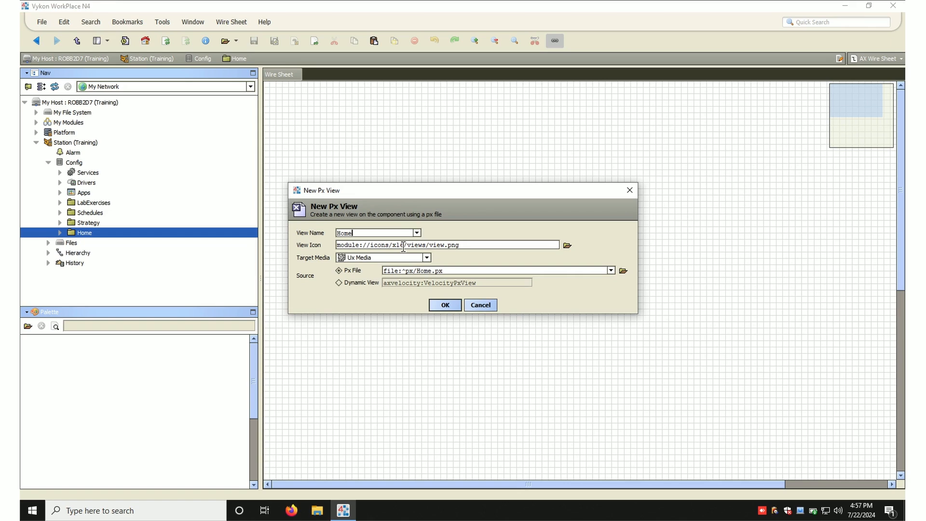
click(446, 306)
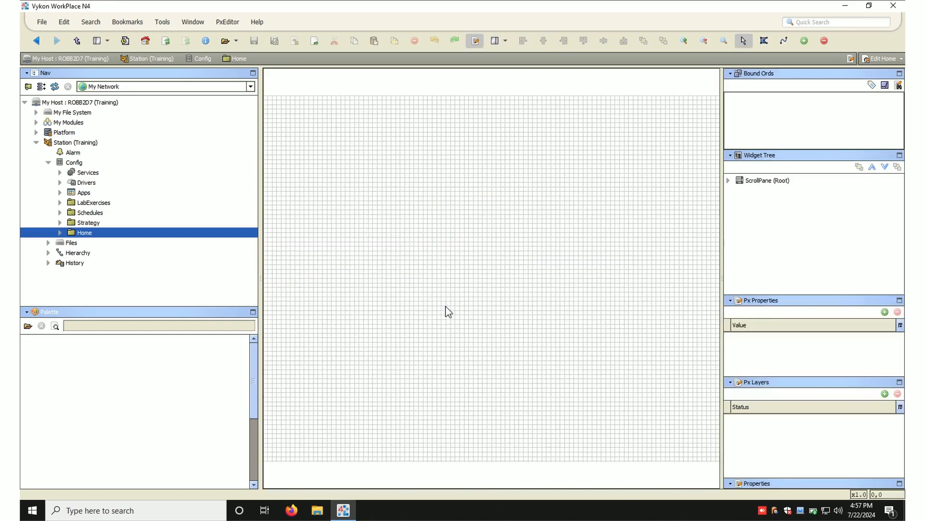
- Set the canvas pane's viewSize to 1600 by 900
click(395, 244)
double_click(394, 245)
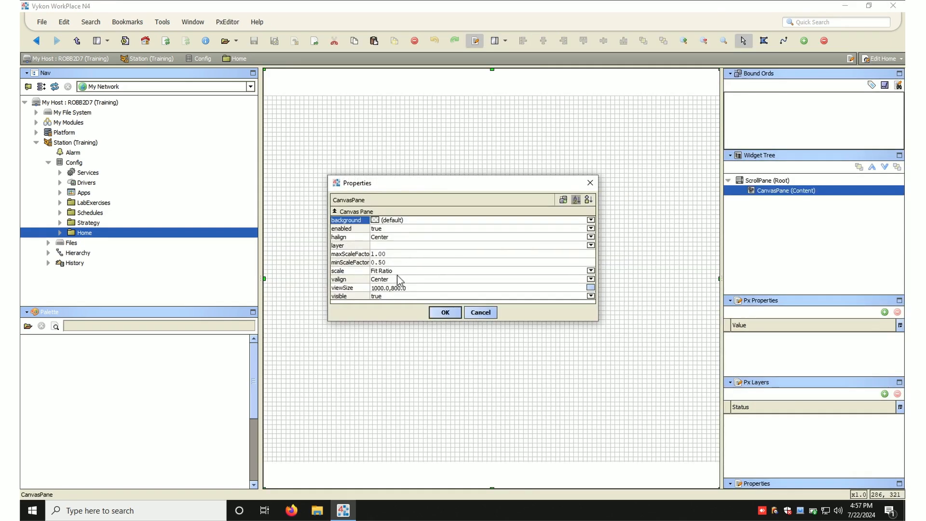
double_click(395, 289)
click(445, 268)
key(BackSpace)
text(600.00)
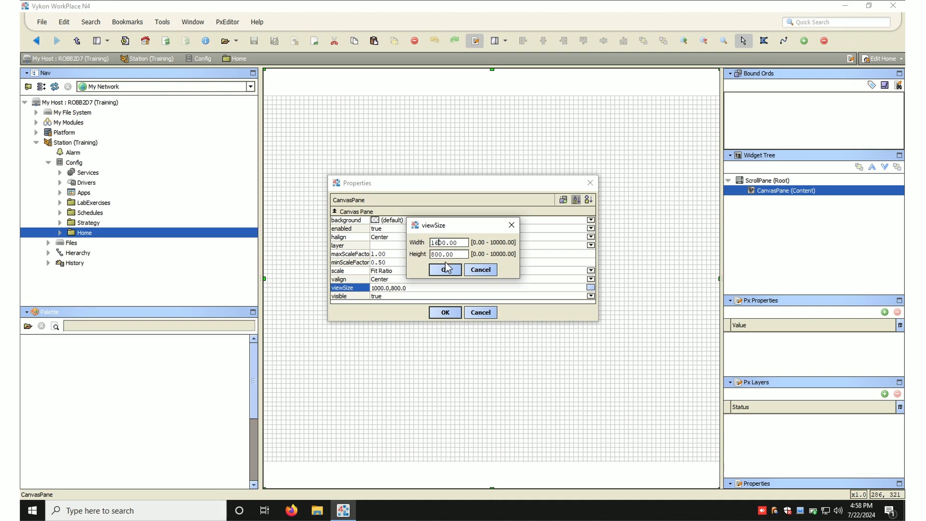
click(435, 256)
text(9)
click(446, 271)
- Set the canvas pane background to light grey (224, 224, 224) and apply the properties
click(386, 224)
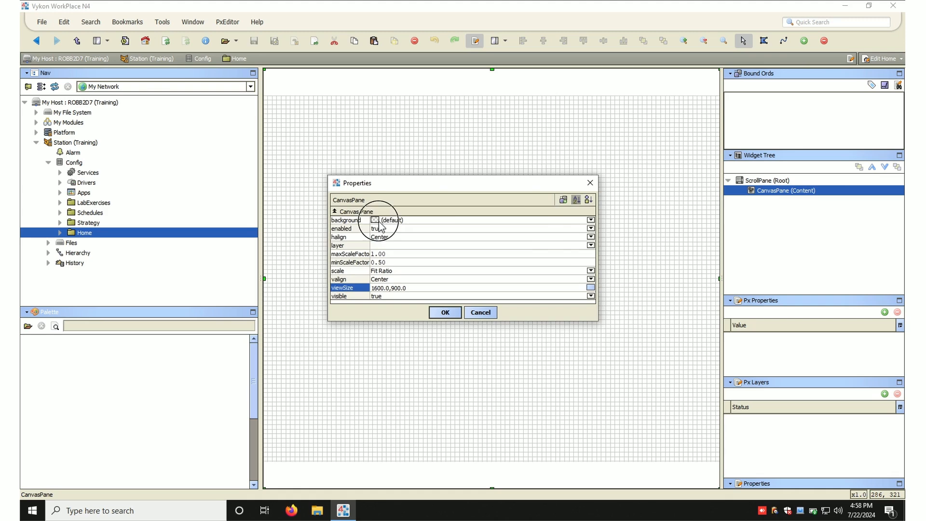
click(351, 215)
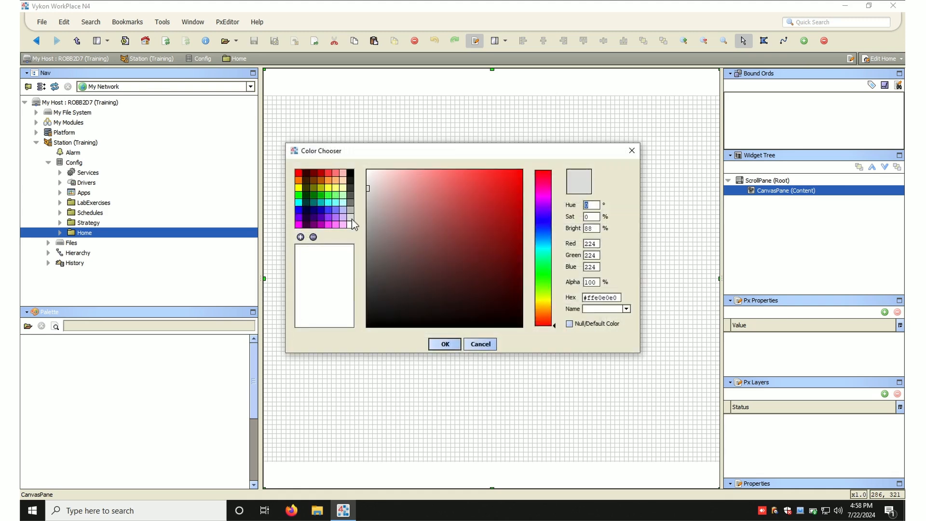
click(454, 344)
click(449, 313)
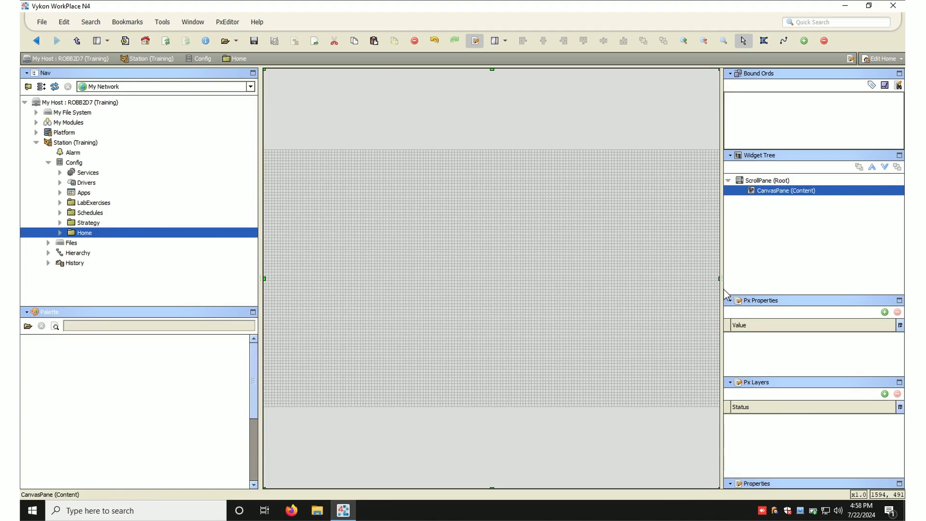
- Drag Menu.px from the px files folder onto the top of the canvas and save the view
drag(722, 286, 804, 292)
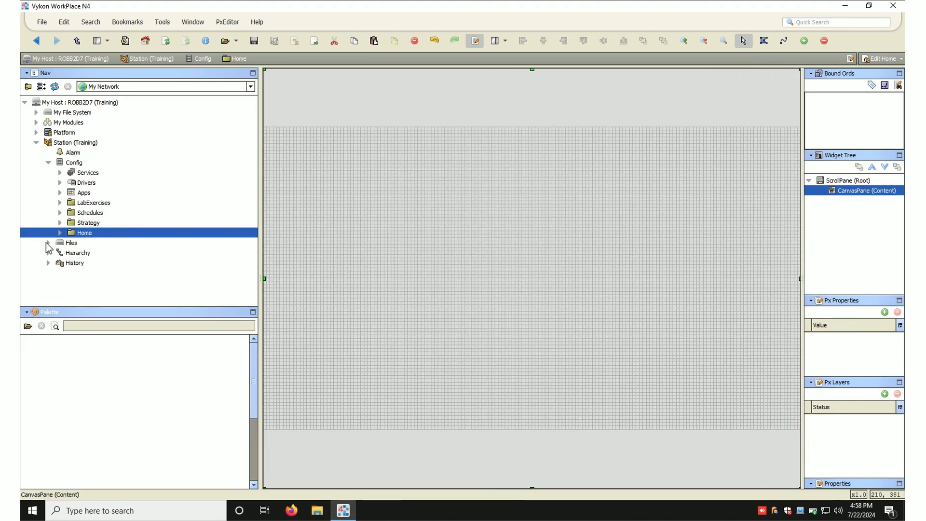
click(47, 243)
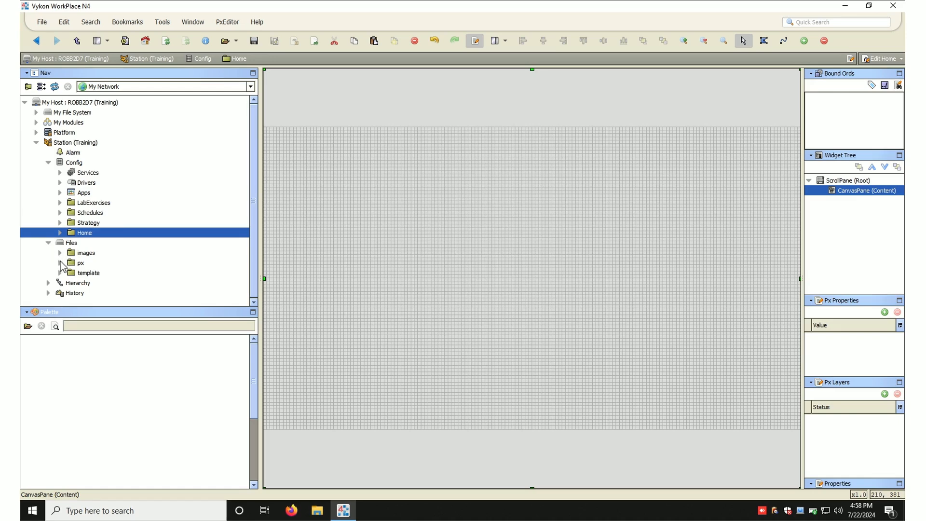
click(60, 263)
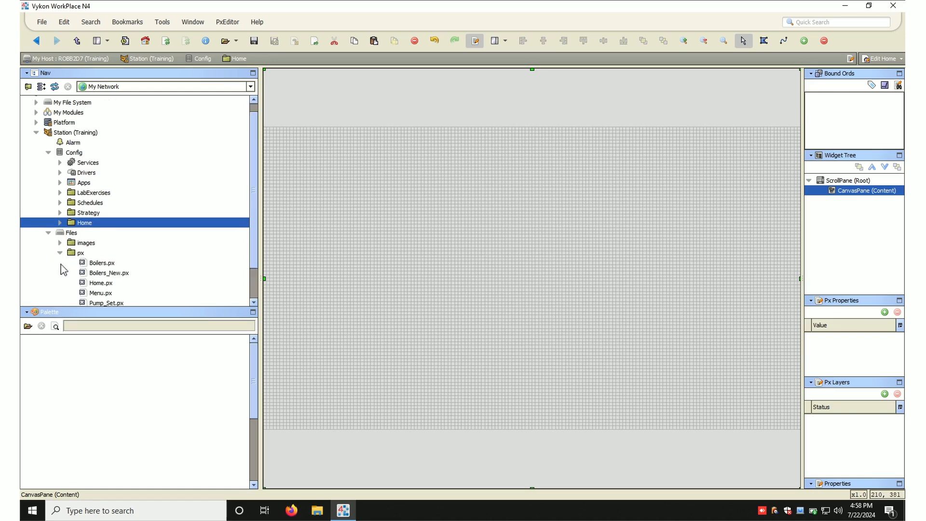
drag(100, 293, 308, 133)
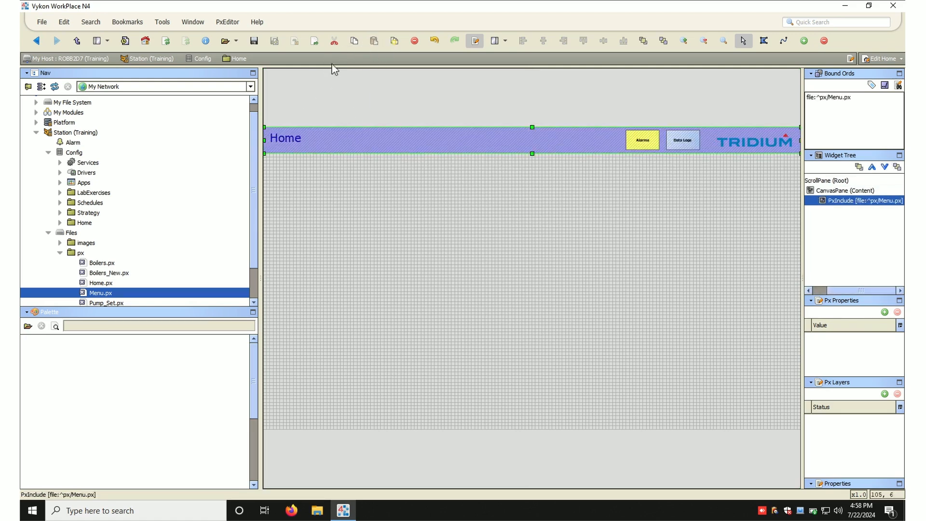
click(255, 42)
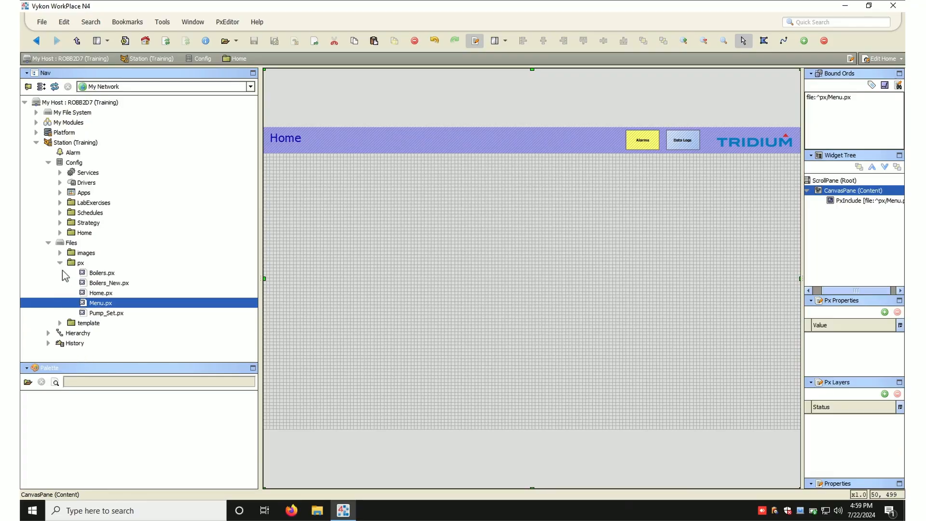
- Expand the images folder and preview buildingOutsideHome.jpg in the image viewer
click(59, 263)
click(59, 255)
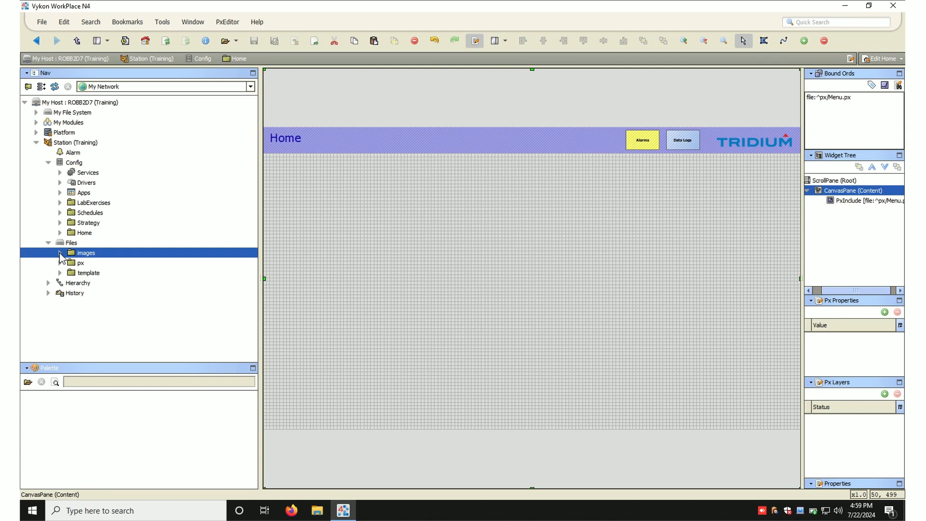
click(59, 252)
click(110, 274)
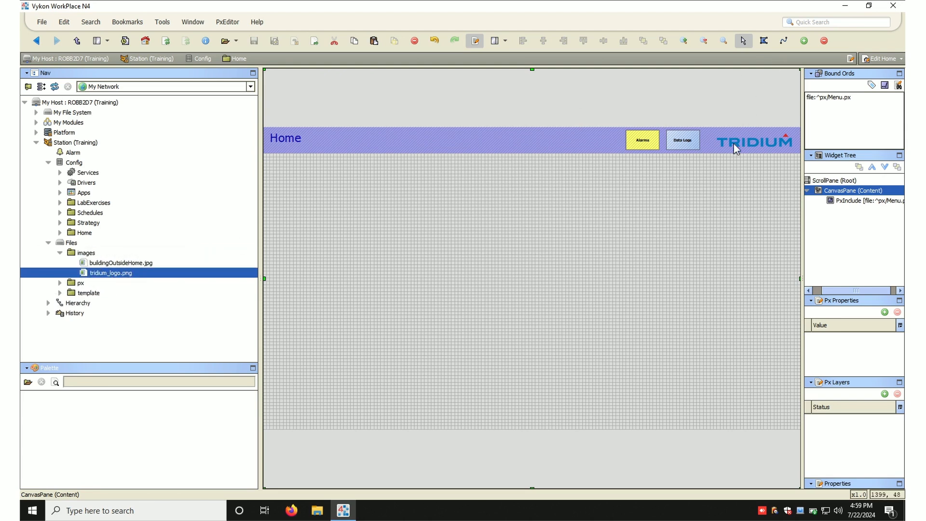
click(102, 264)
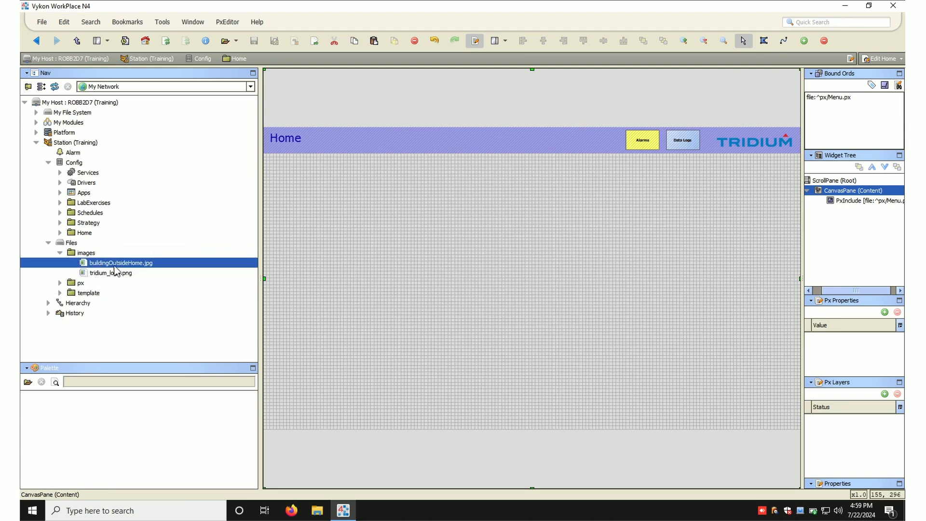
double_click(99, 266)
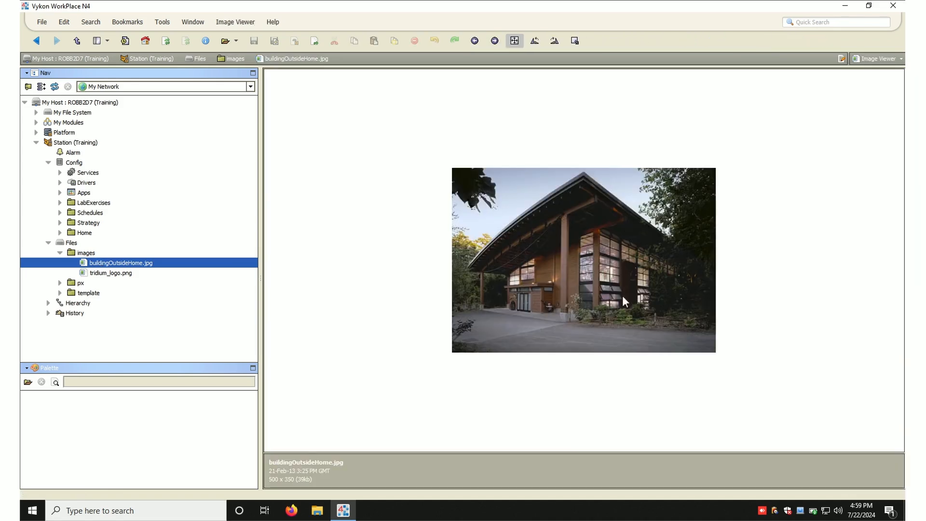
click(41, 45)
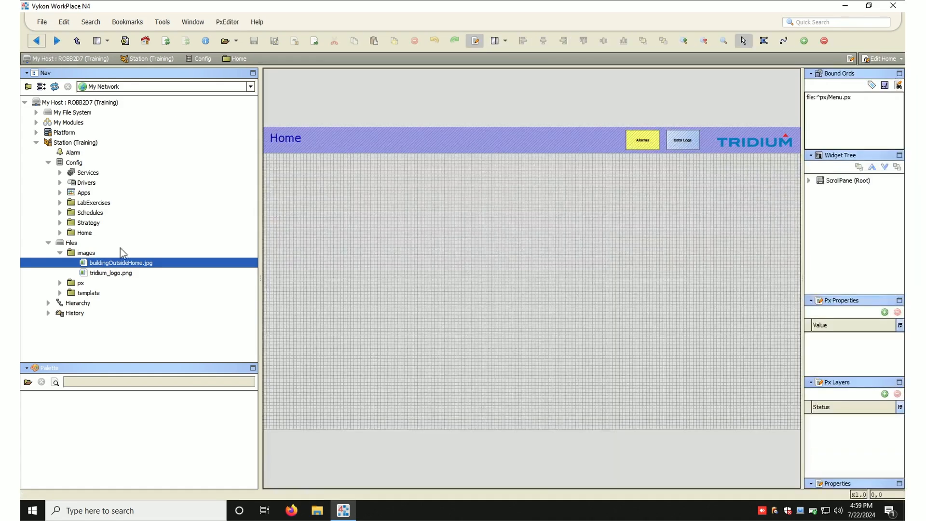
- Drag buildingOutsideHome.jpg onto the canvas below the menu bar as an image label
drag(102, 265, 484, 194)
click(723, 209)
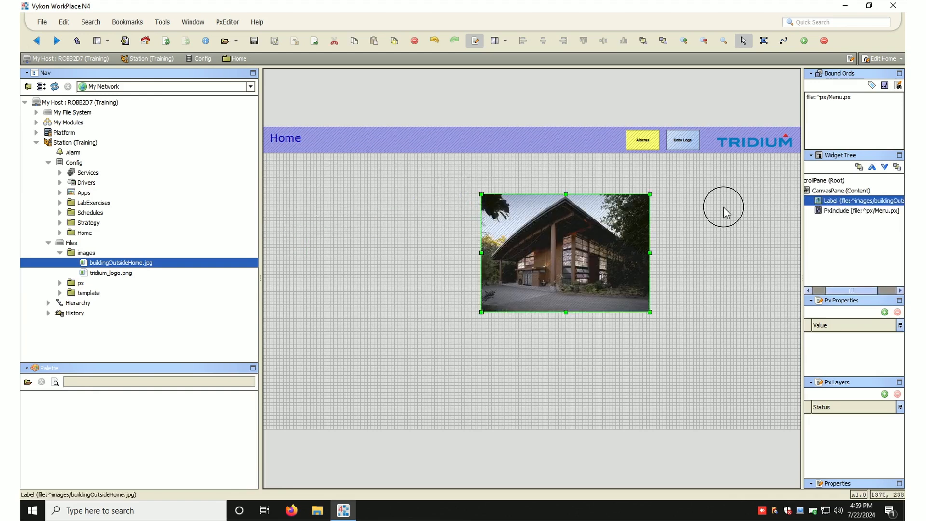
click(840, 201)
drag(804, 217, 736, 217)
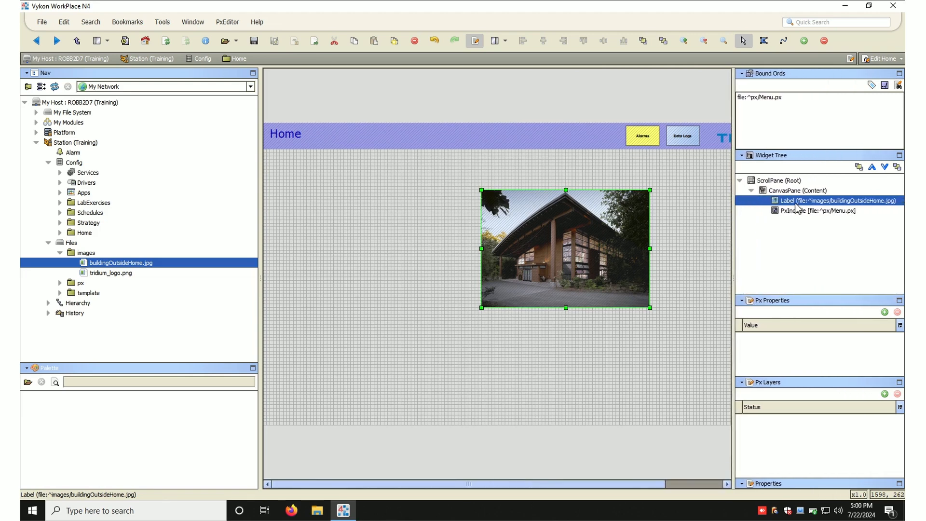
- Open the image label's properties and inspect its image path without changing it
double_click(578, 241)
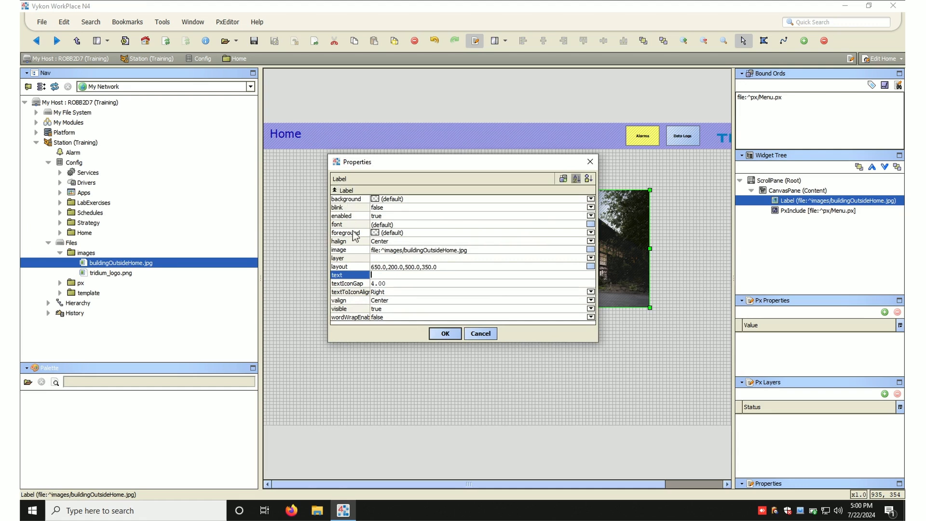
click(389, 251)
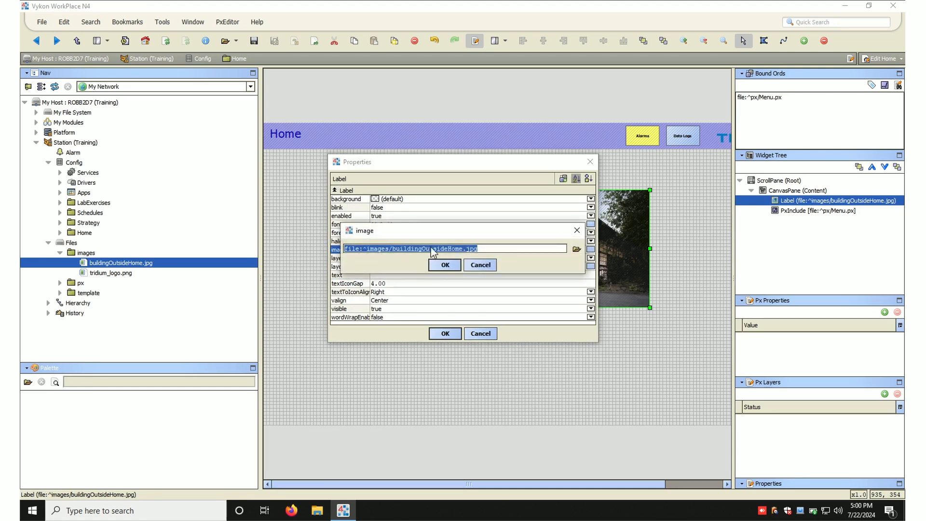
click(480, 265)
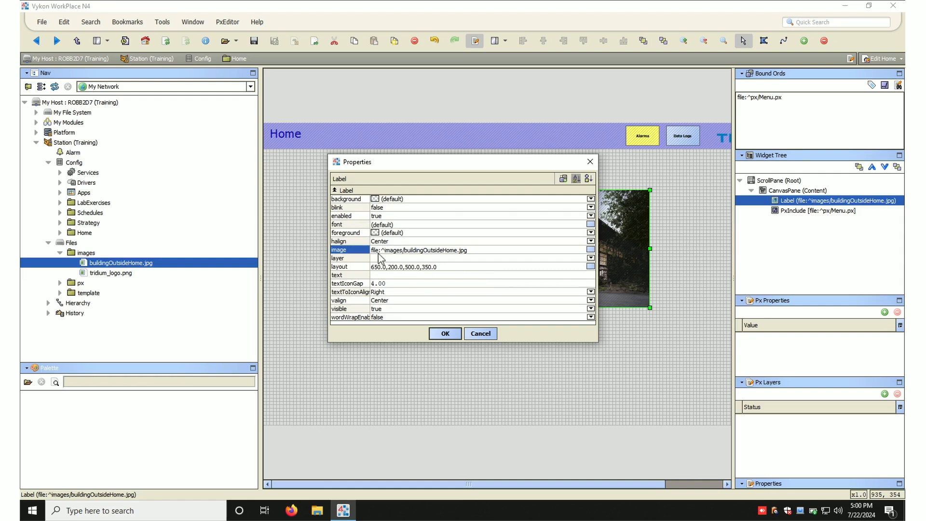
click(476, 334)
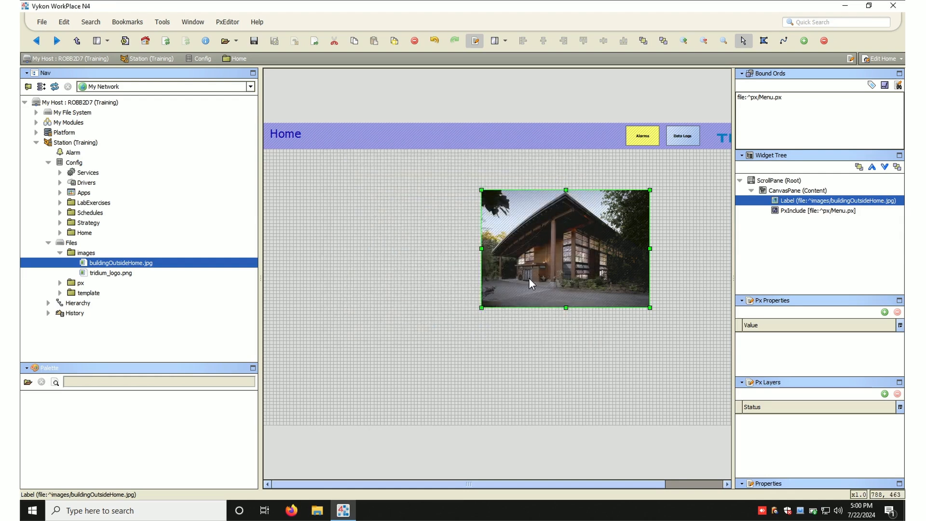
- Enlarge the image label by extending its lower-left and lower-right corners across the canvas
drag(481, 307, 296, 381)
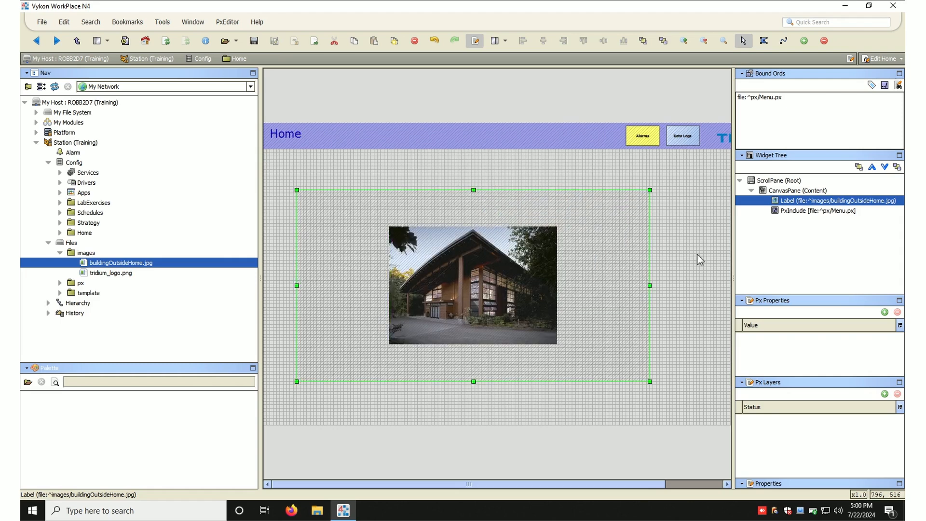
click(722, 263)
click(476, 279)
drag(650, 381, 703, 411)
- Inspect the image label's properties and open buildingOutsideHome.jpg in the image viewer
double_click(570, 309)
click(375, 275)
click(478, 333)
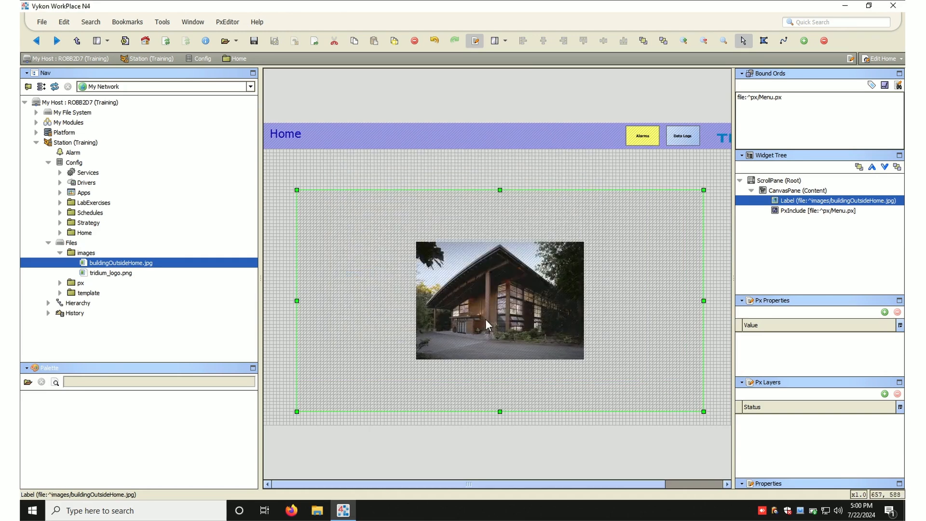
double_click(115, 263)
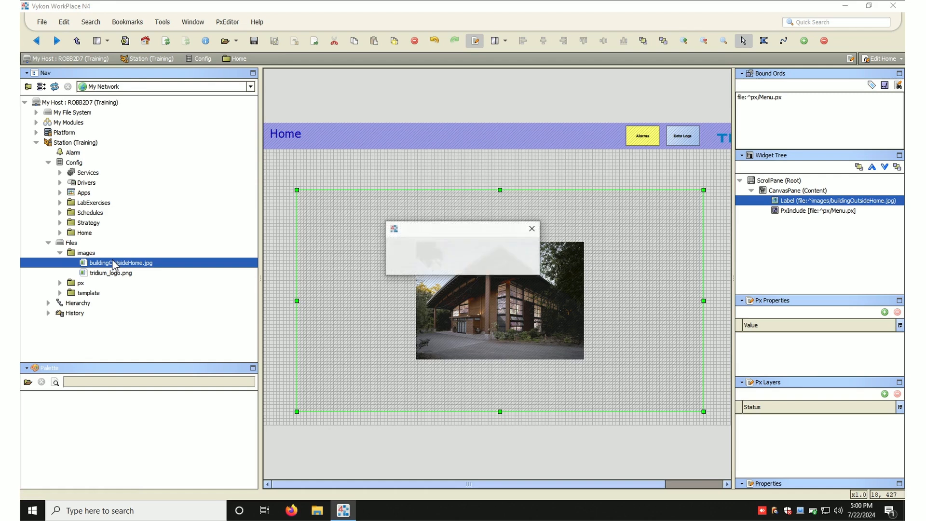
click(473, 268)
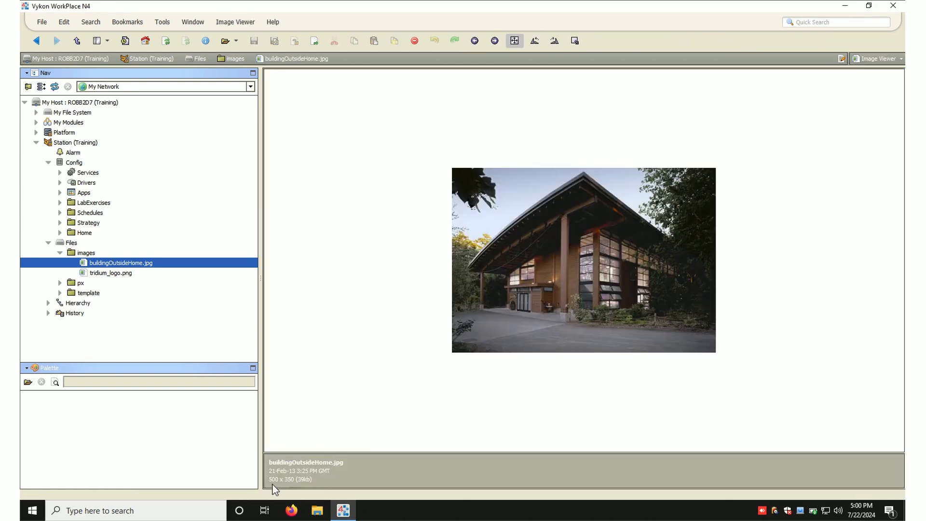
- Return to the Home Px page and resize the building image label to its preferred size
click(38, 41)
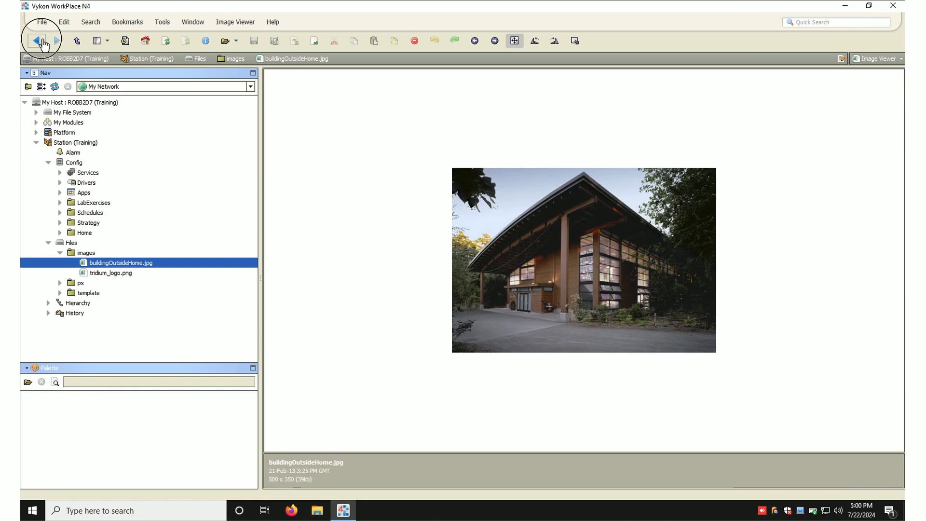
drag(104, 265, 382, 186)
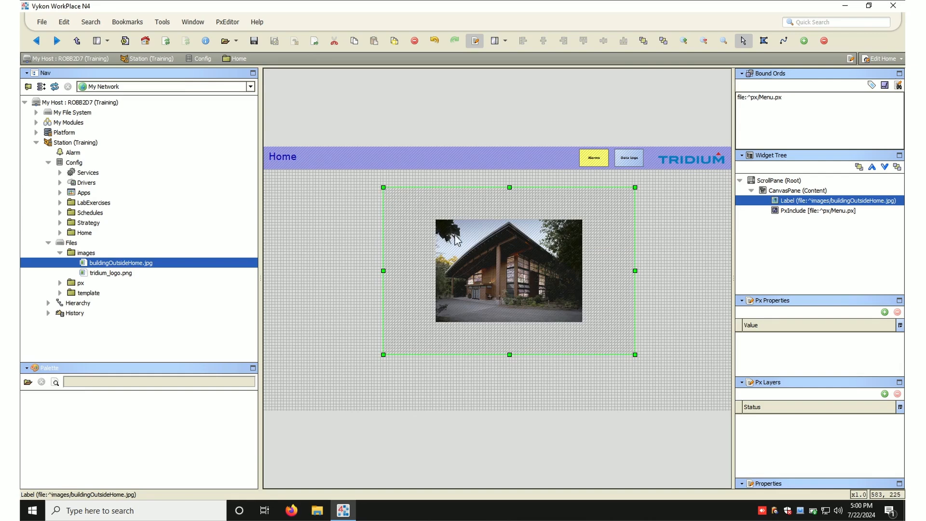
right_click(490, 275)
click(525, 415)
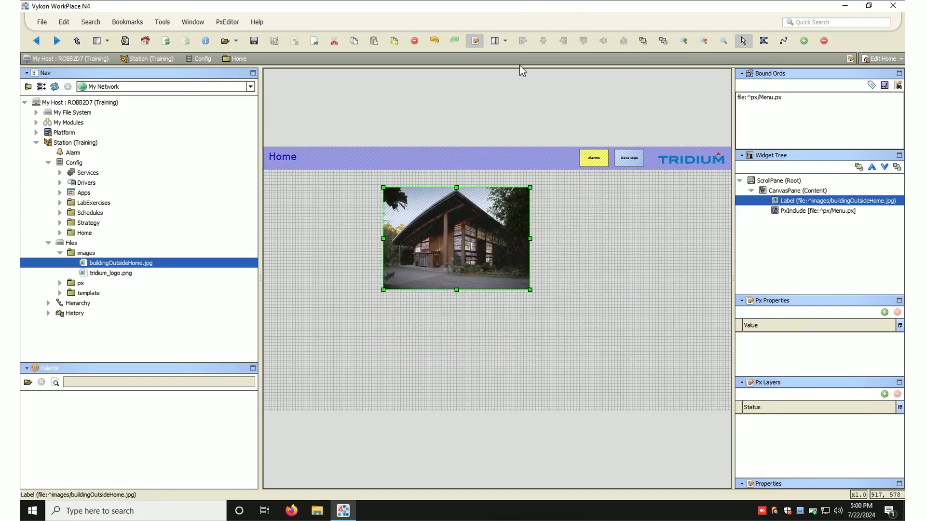
- Preview the page in the viewer, then move the image label to the canvas's upper-left corner below the menu bar
click(476, 42)
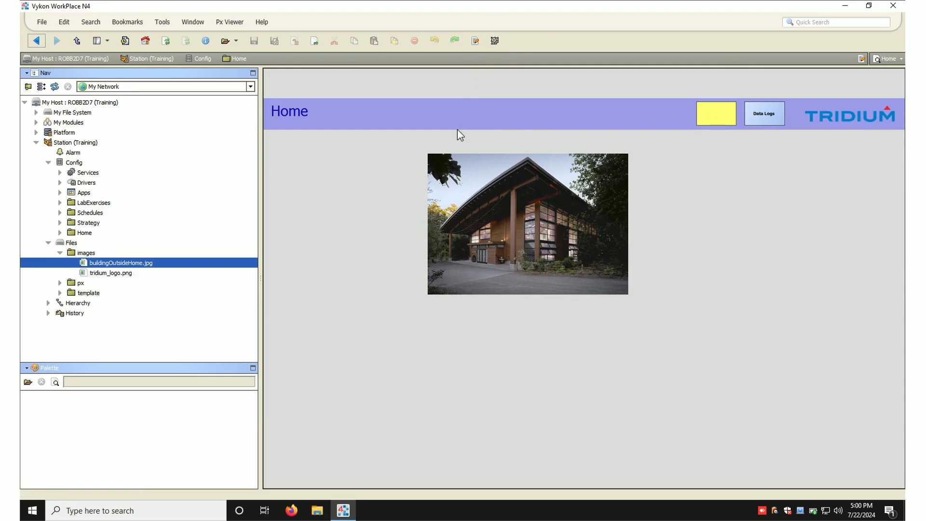
click(475, 42)
drag(409, 216, 314, 201)
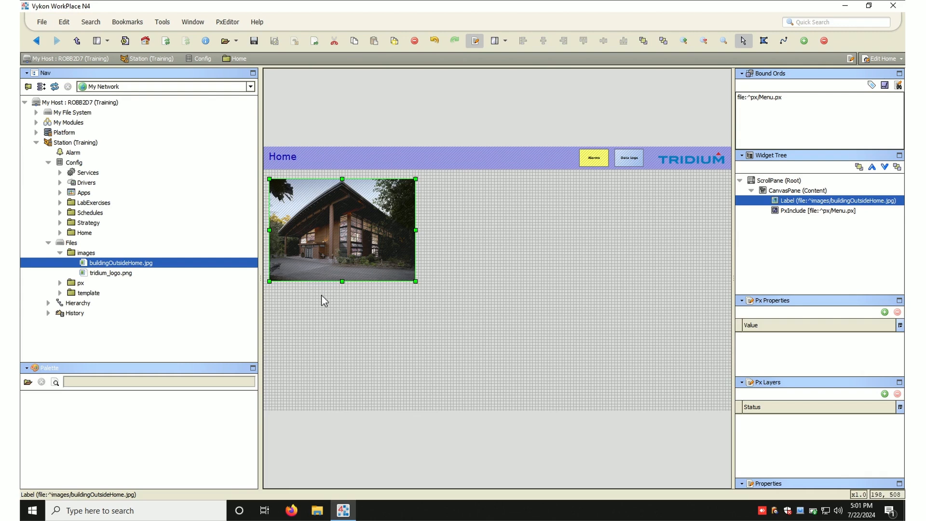
- Add a new Picture widget to the canvas
drag(123, 264, 365, 300)
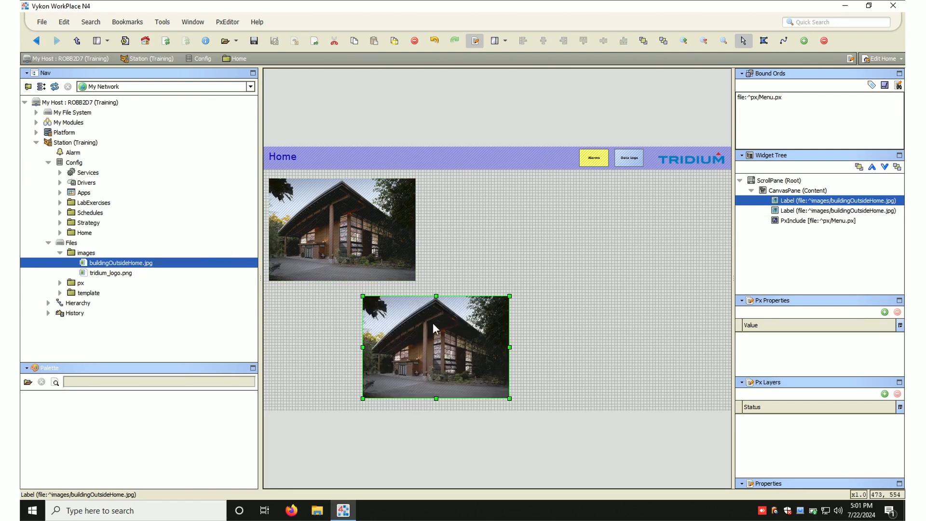
key(Delete)
right_click(489, 207)
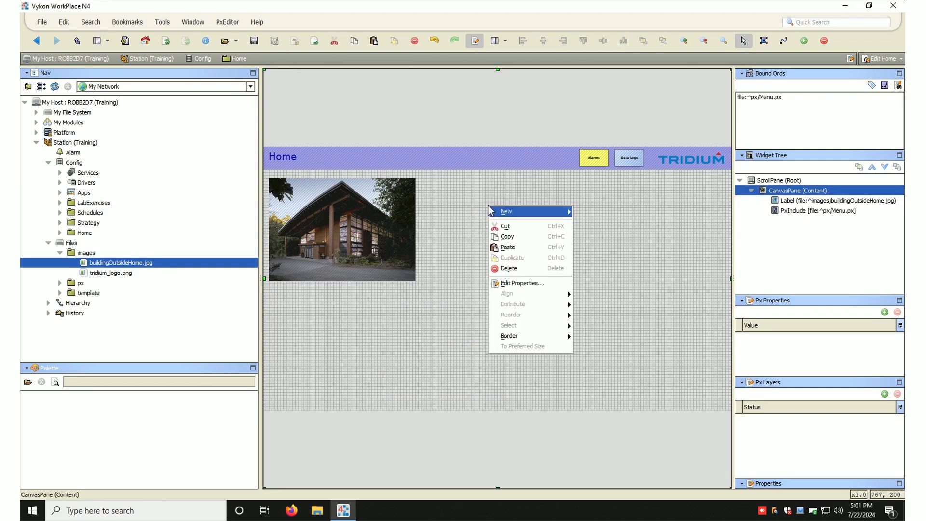
mouse_move(504, 213)
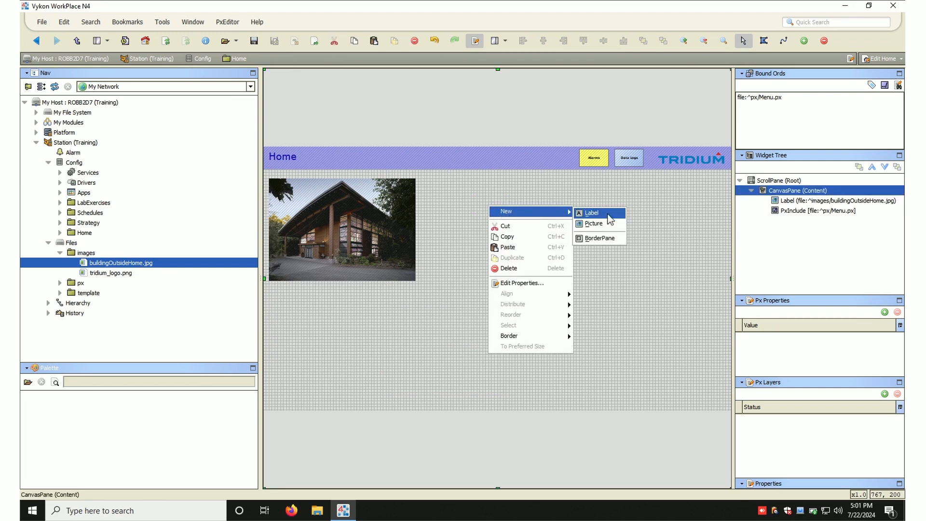
click(618, 227)
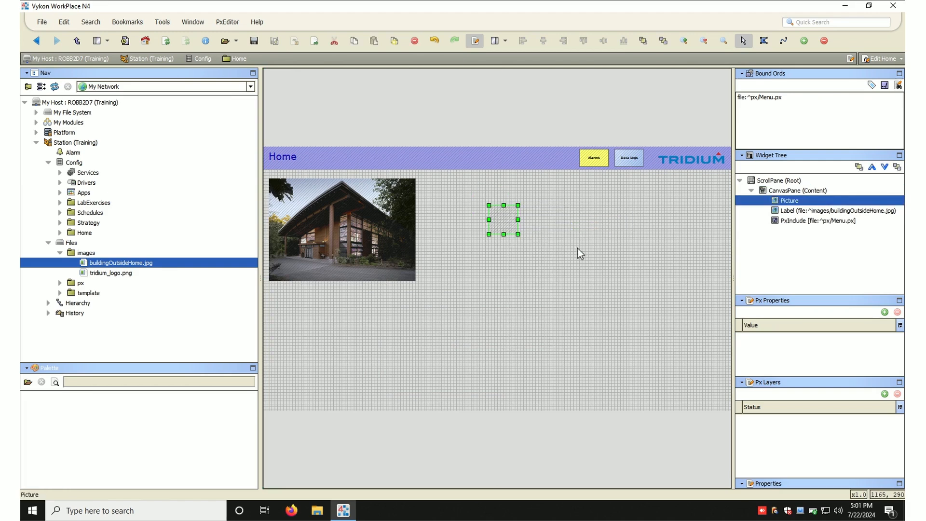
- Set the Picture's image to buildingOutsideHome.jpg from the images folder and confirm its properties with Fit Ratio scaling
double_click(506, 222)
click(507, 224)
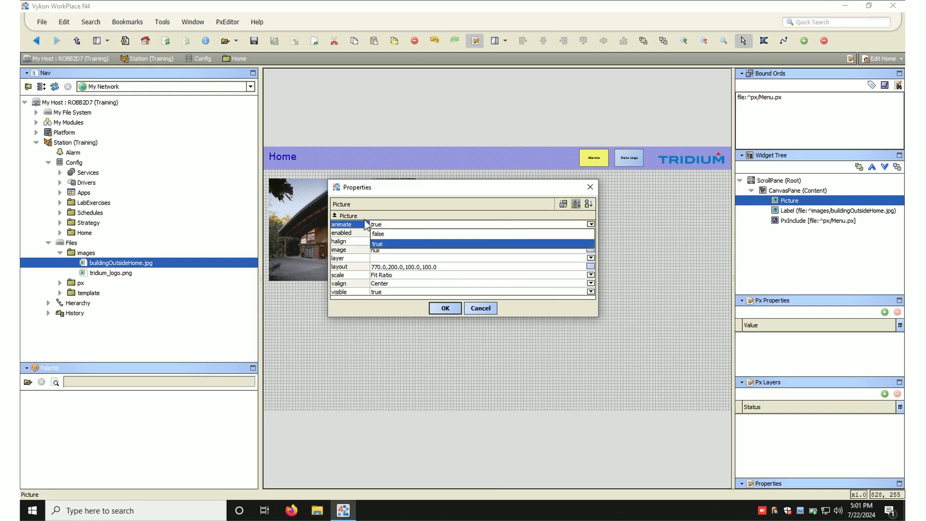
click(382, 256)
click(387, 251)
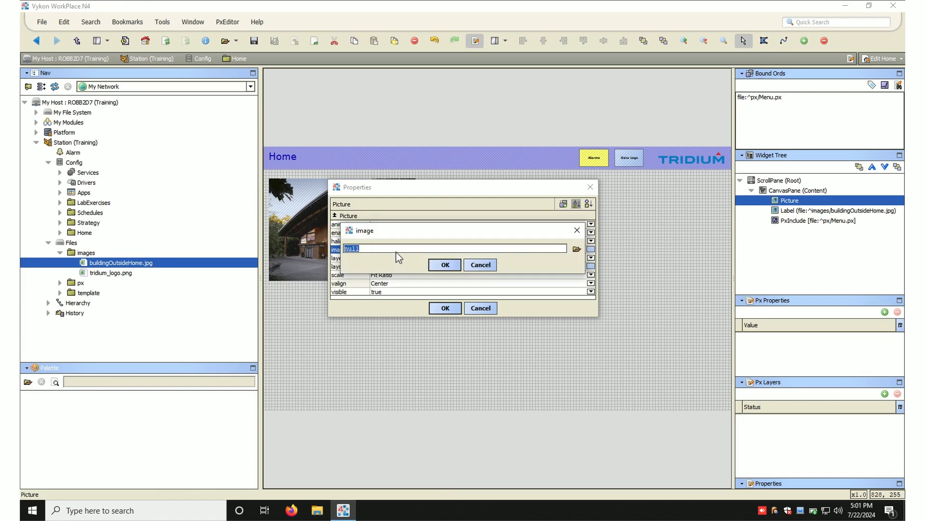
click(576, 250)
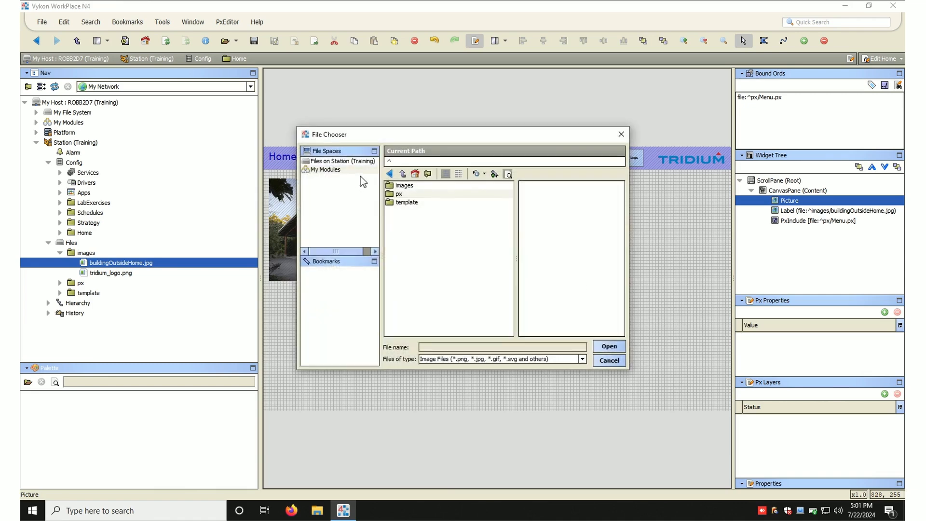
double_click(399, 186)
click(400, 186)
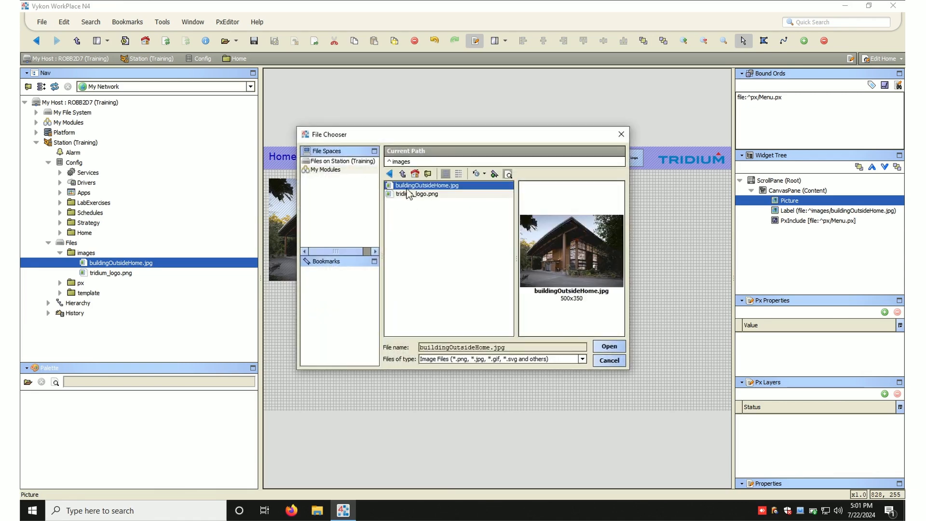
click(609, 346)
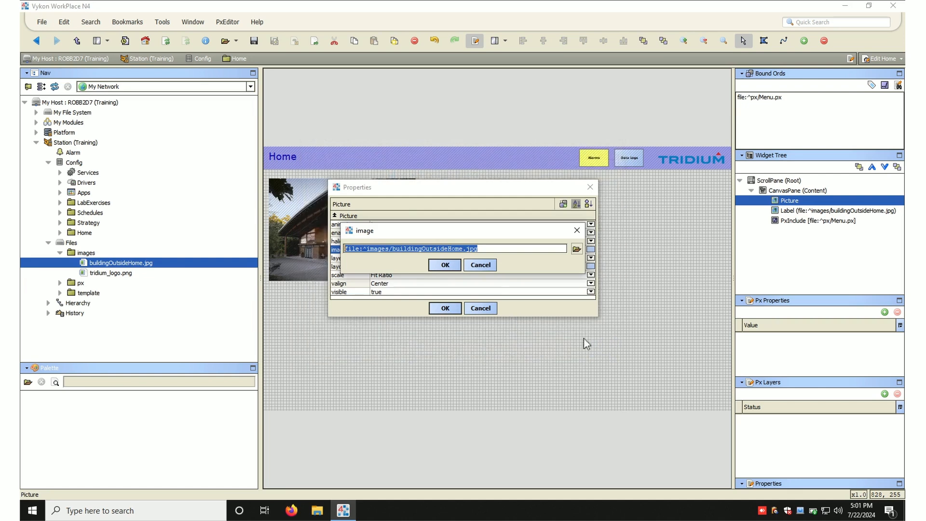
click(451, 264)
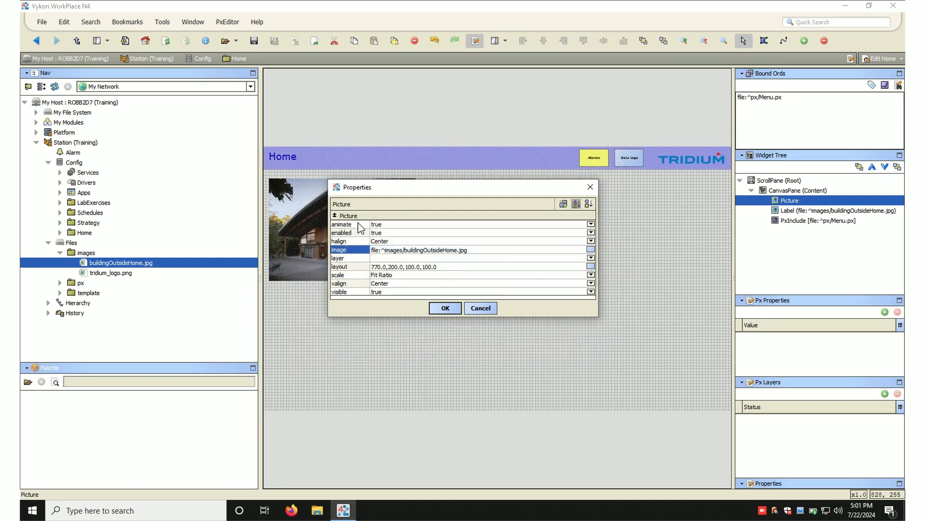
click(357, 276)
click(385, 276)
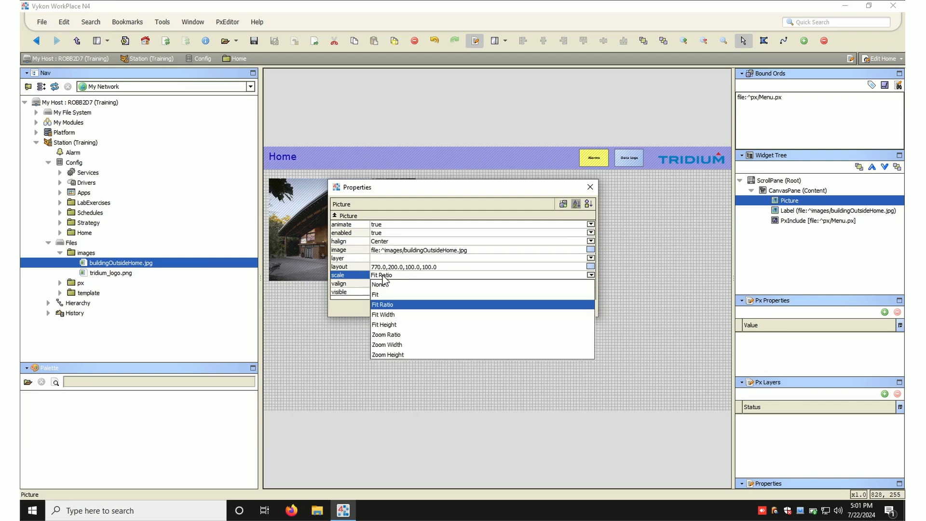
click(383, 276)
click(438, 306)
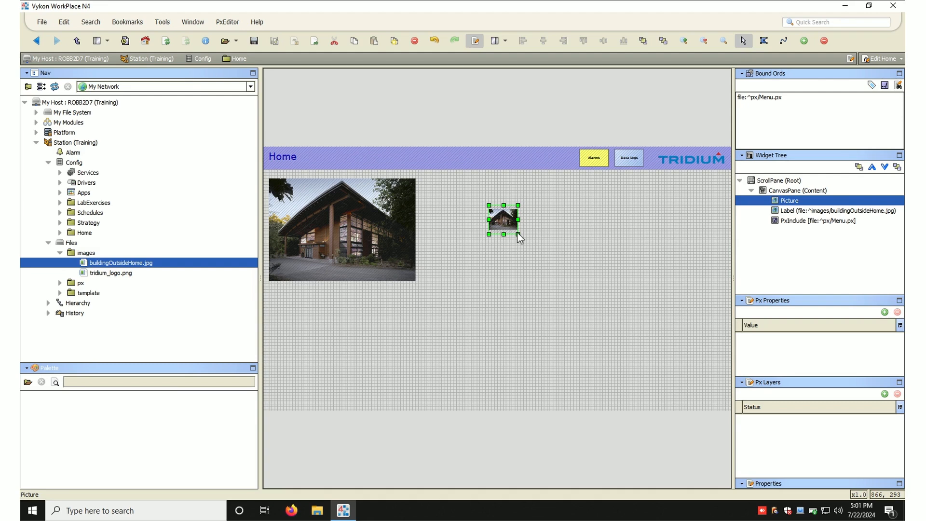
- Resize the image label by its lower-right corner
click(409, 275)
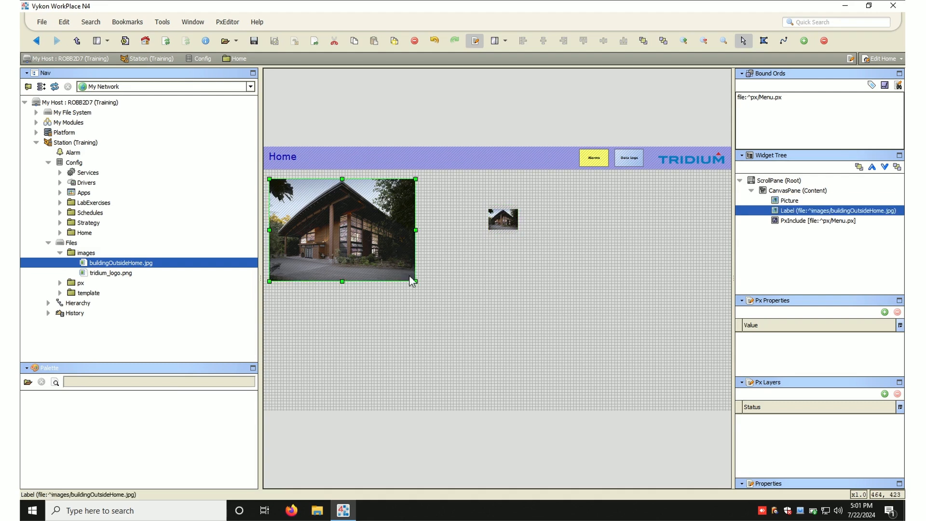
drag(415, 281, 333, 237)
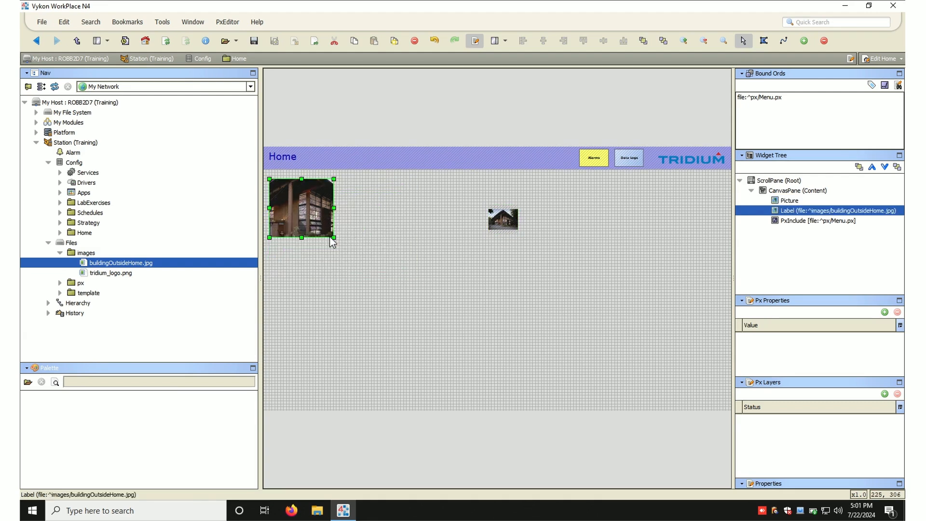
drag(333, 237, 456, 286)
- Resize the Picture to fill the canvas's upper-right area below the menu bar
click(516, 230)
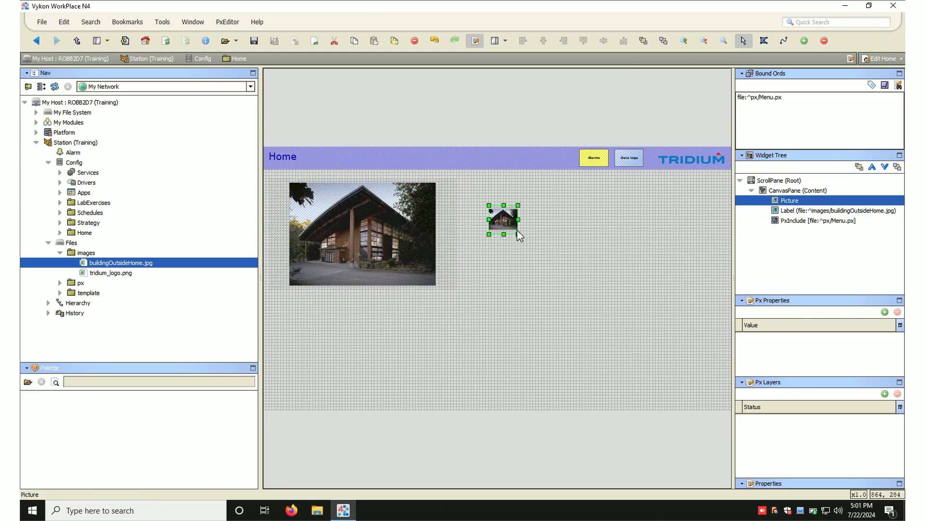
drag(519, 234, 723, 405)
drag(489, 206, 295, 172)
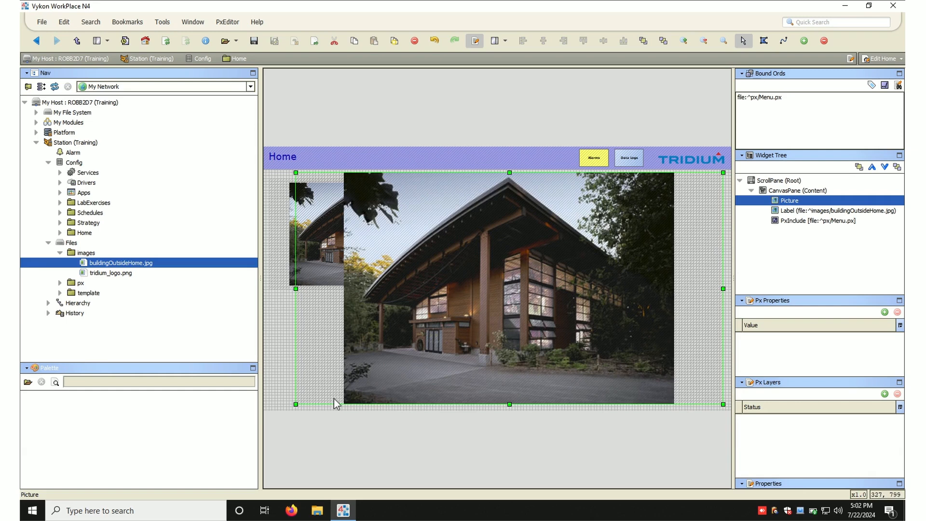
drag(296, 404, 542, 281)
mouse_move(616, 257)
mouse_down()
mouse_move(623, 267)
mouse_move(615, 259)
mouse_up()
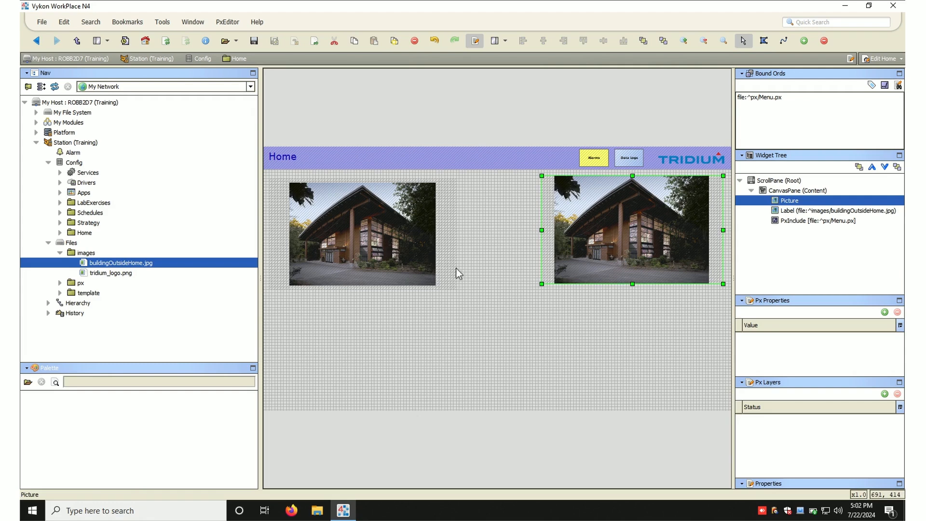
- Delete the original image label
click(383, 250)
key(Delete)
- Shift the Picture slightly to the right along the canvas's upper edge
click(624, 225)
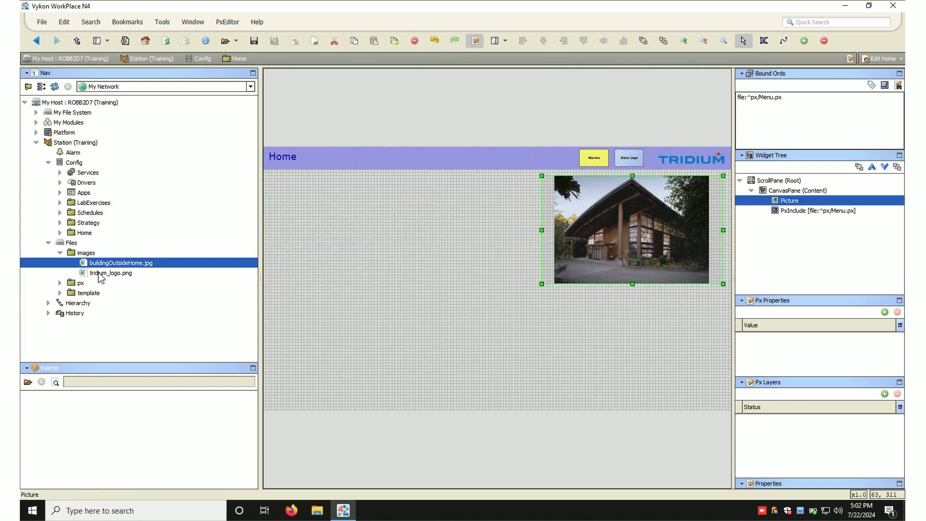
right_click(308, 205)
mouse_move(324, 214)
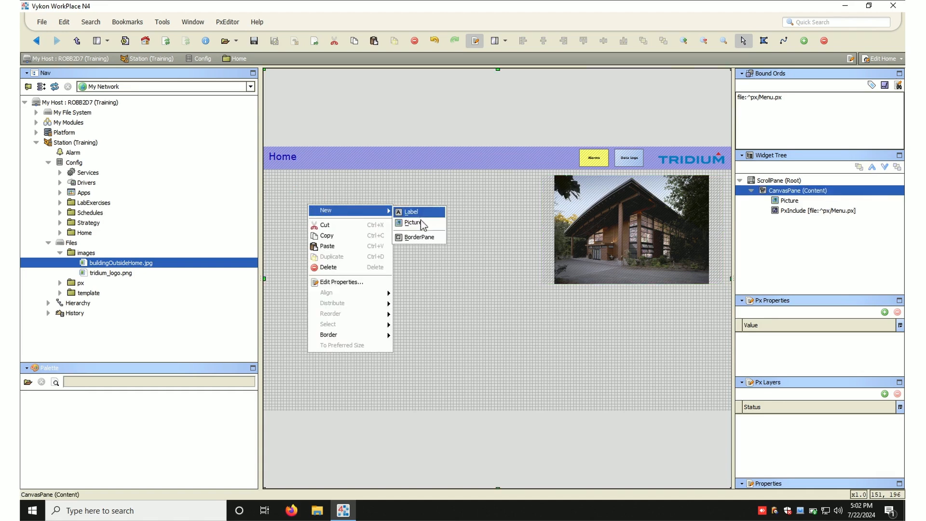
click(522, 230)
click(568, 239)
drag(546, 231, 560, 231)
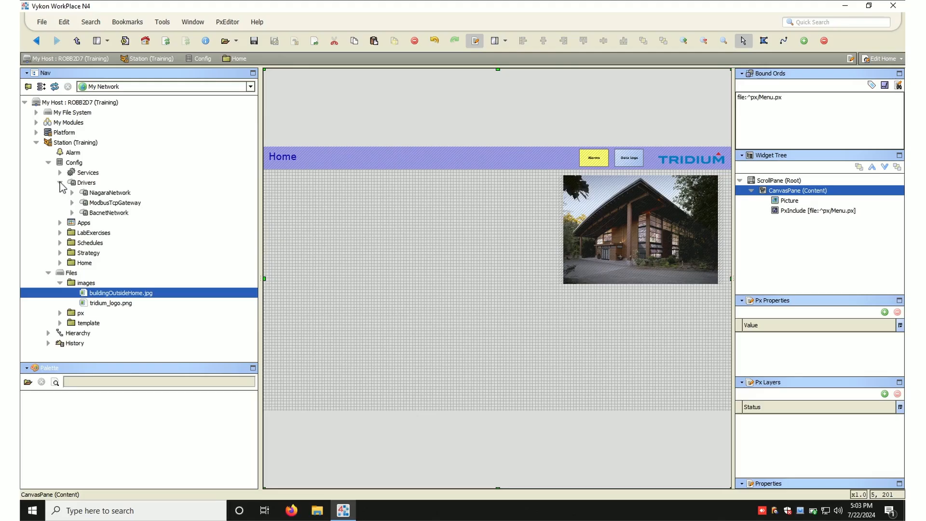
- Browse to the OAT point under ModbusTcpGateway's PlantRoom and drop it onto the canvas to make a widget
click(72, 212)
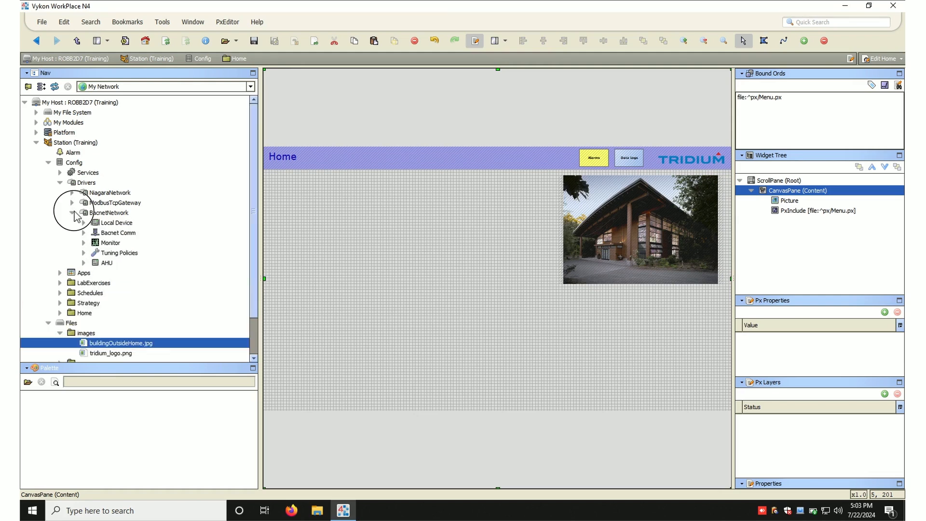
click(72, 213)
click(72, 203)
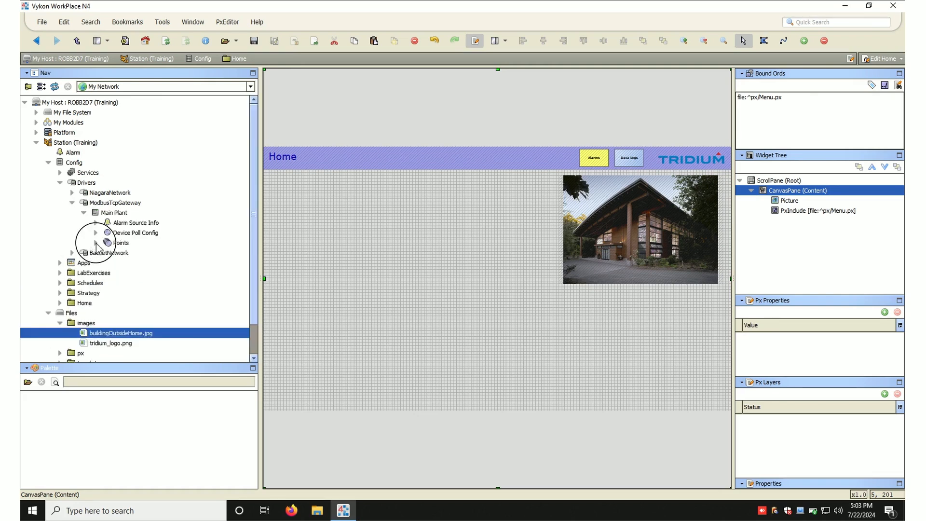
click(95, 243)
click(136, 234)
drag(137, 236, 579, 306)
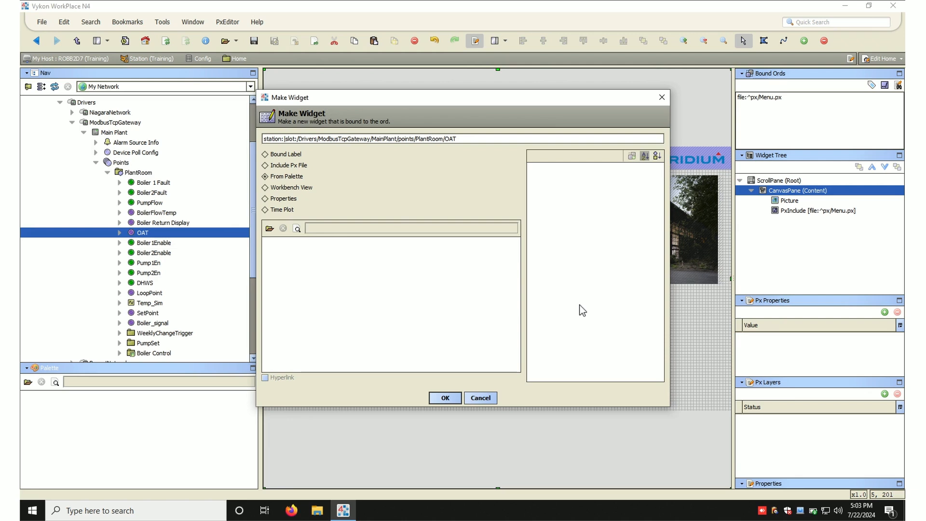
- Choose the From Palette option and open the webChart palette by searching for web
click(273, 178)
click(270, 228)
text(web)
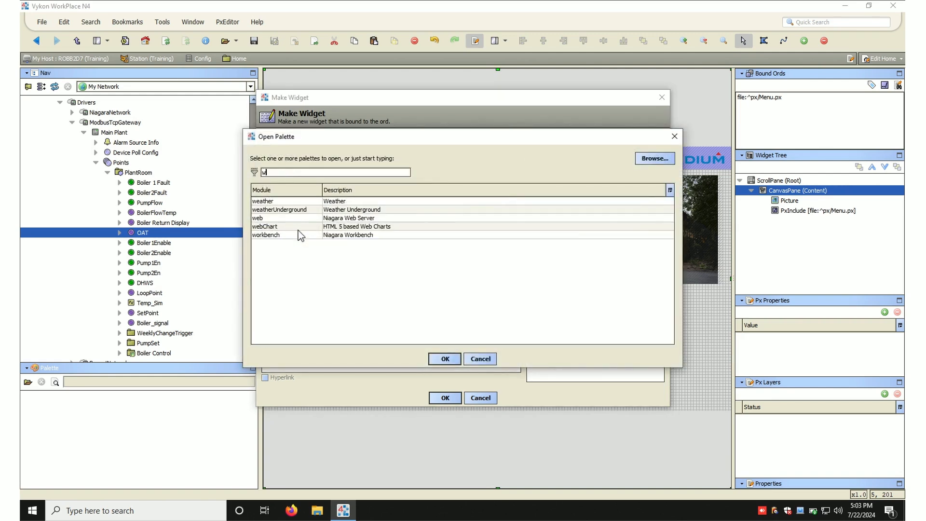
click(309, 210)
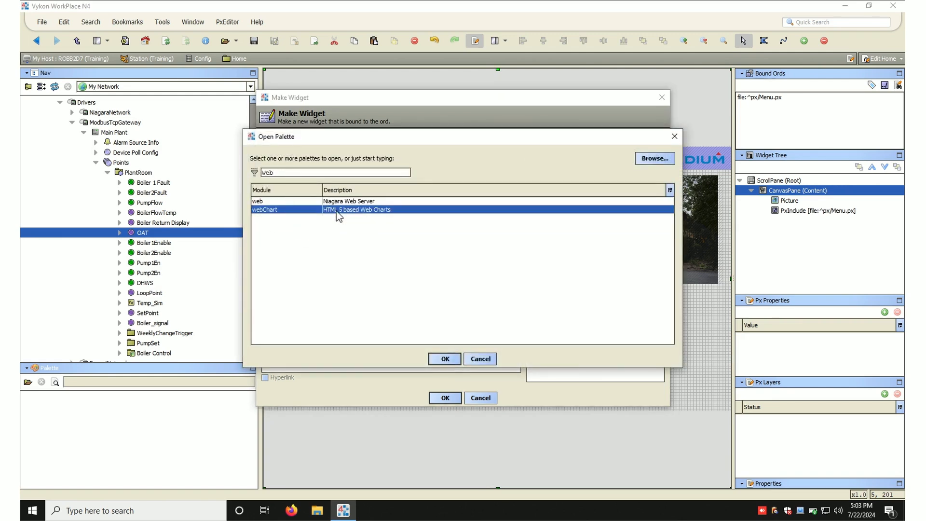
double_click(336, 211)
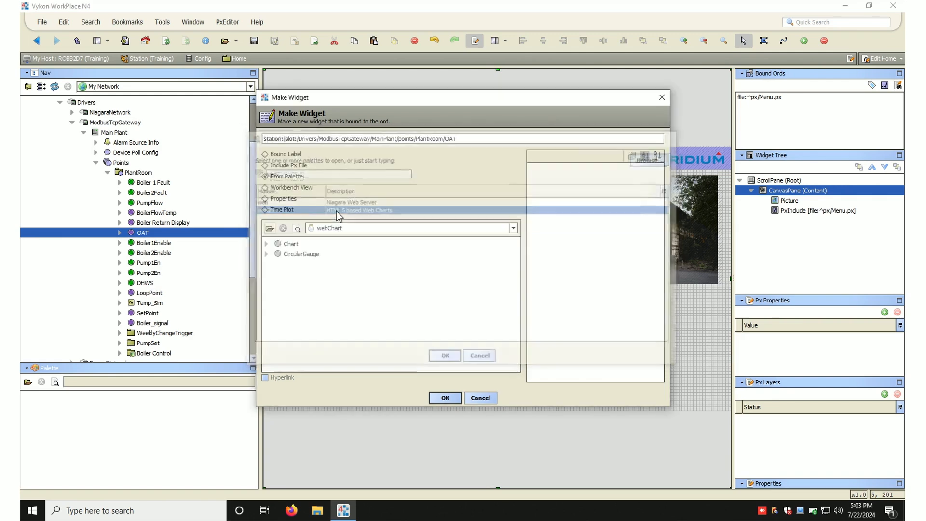
- Create a CircularGauge widget for OAT and place it in the canvas's lower-right corner
click(293, 245)
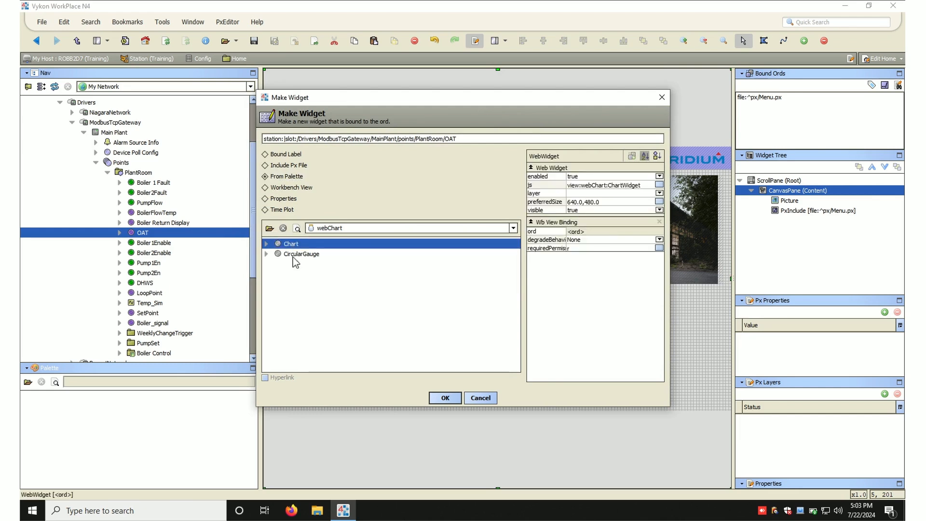
click(293, 255)
click(445, 398)
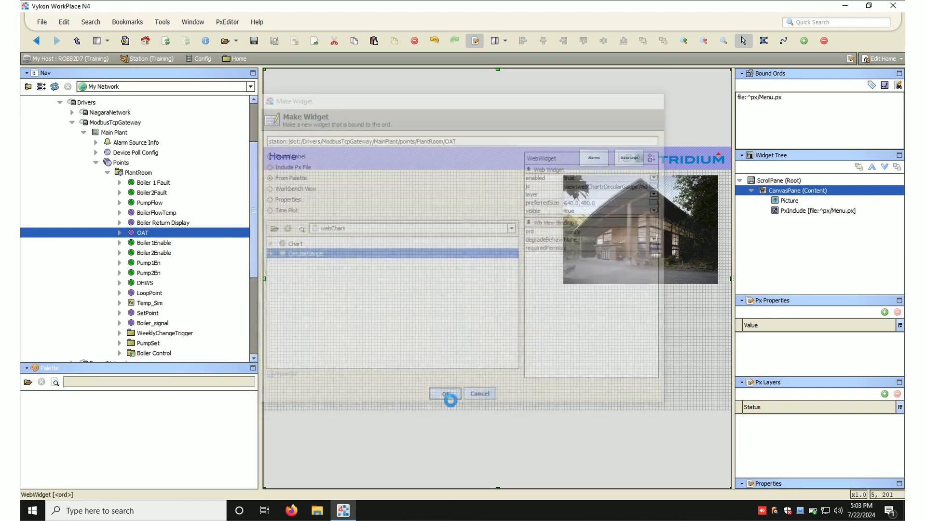
drag(652, 343, 704, 360)
- Nudge the Picture slightly to the right
click(655, 268)
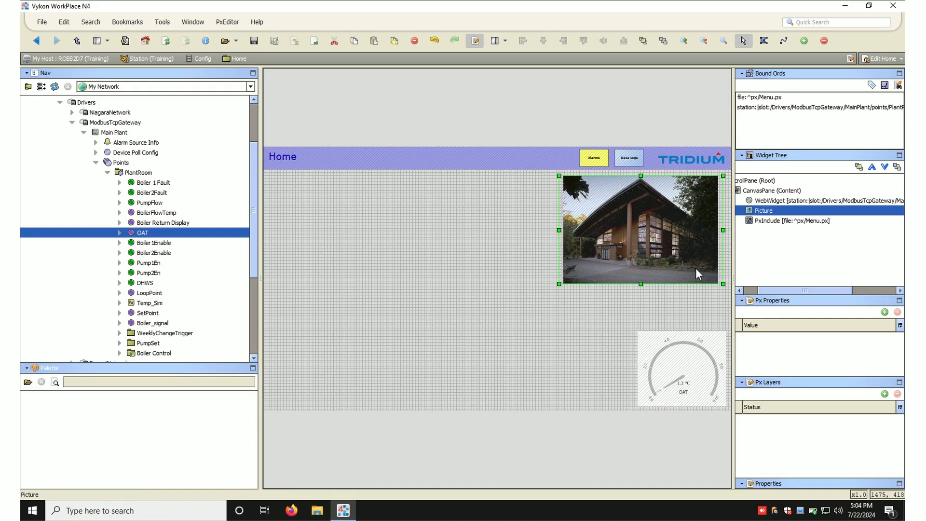
drag(685, 262, 689, 263)
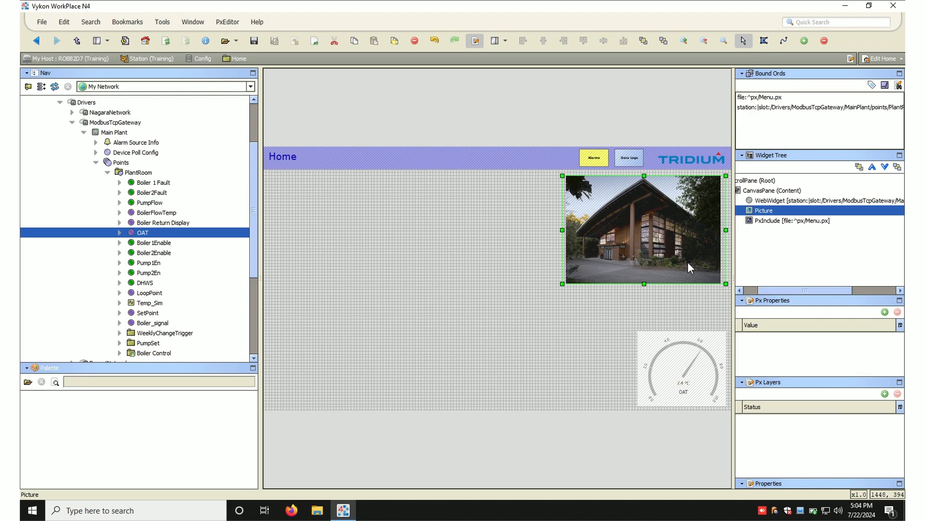
- Enlarge the building picture down and to the left, and nudge the OAT gauge slightly upward
drag(561, 287, 538, 304)
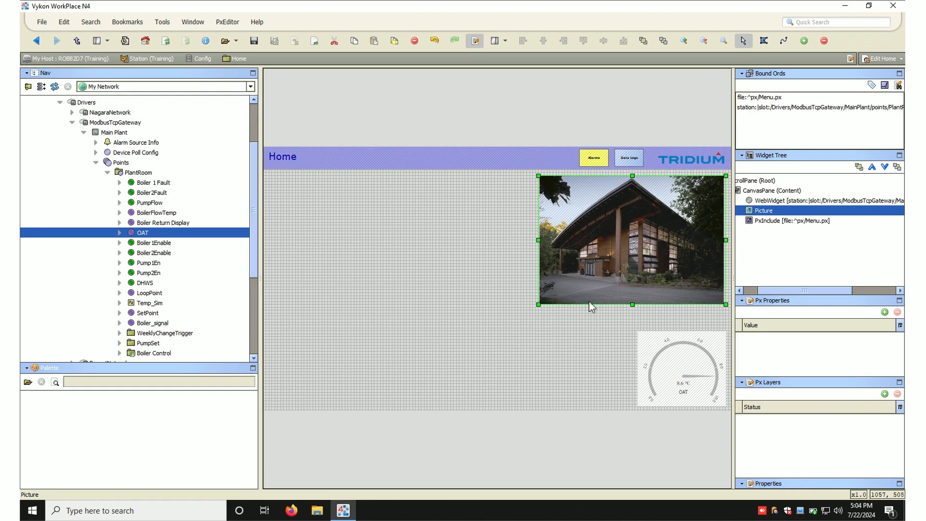
click(582, 324)
click(664, 354)
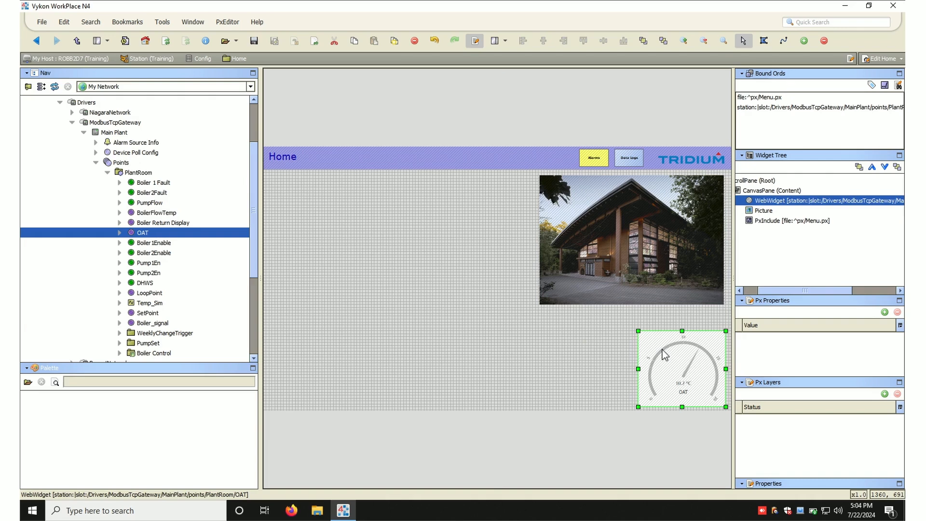
drag(663, 353, 662, 349)
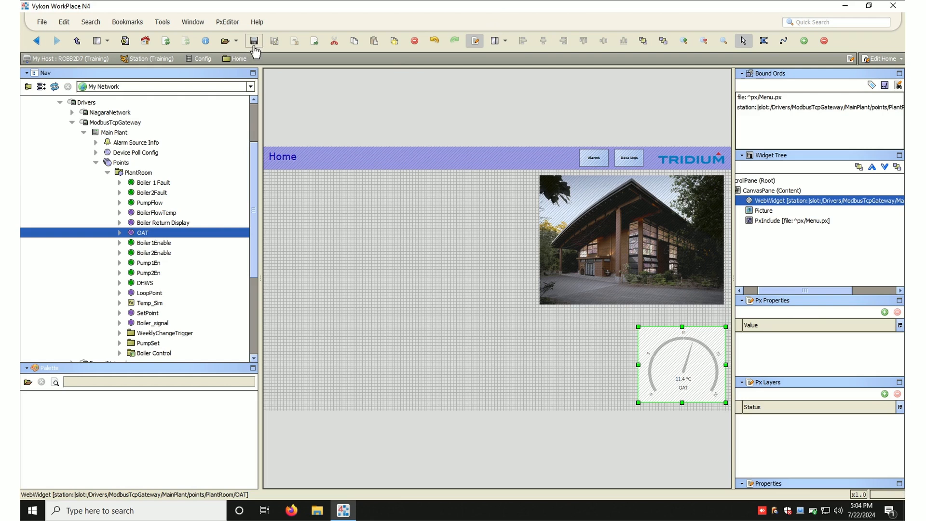
- Preview the page in view mode, dropping BoilerFlowTemp and Boiler Return Display onto the gauge, then refresh it
click(474, 42)
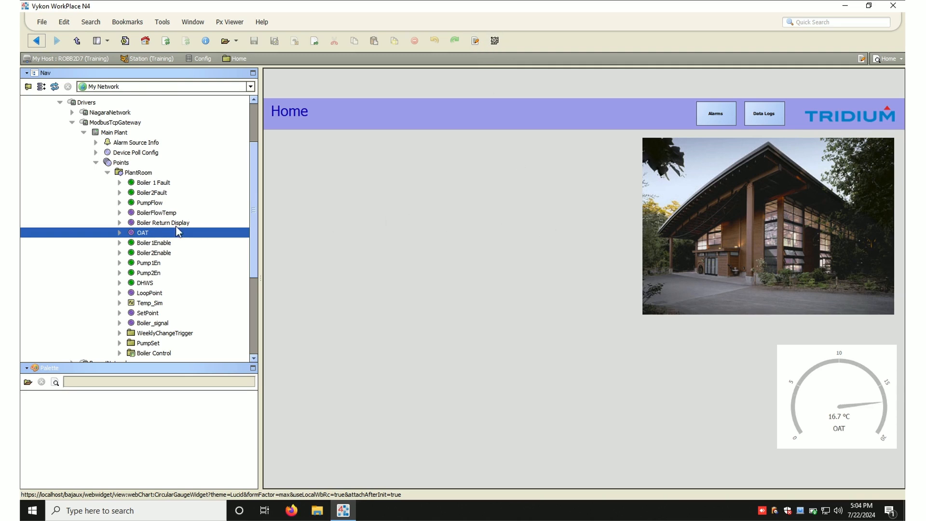
click(155, 212)
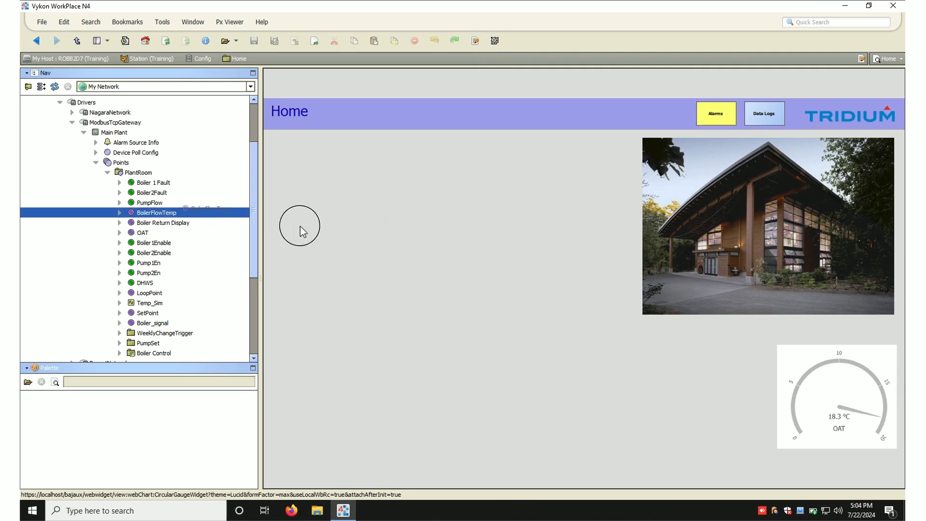
drag(906, 408, 834, 410)
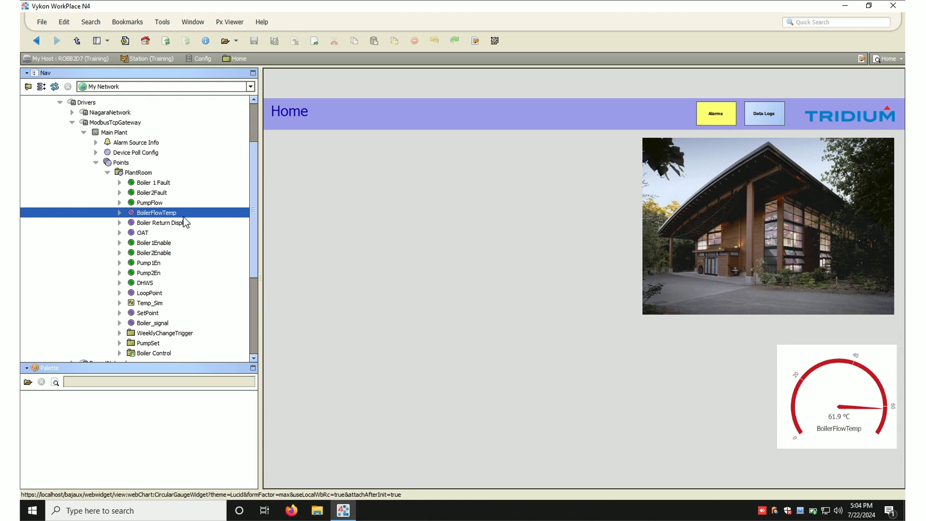
drag(182, 225, 850, 427)
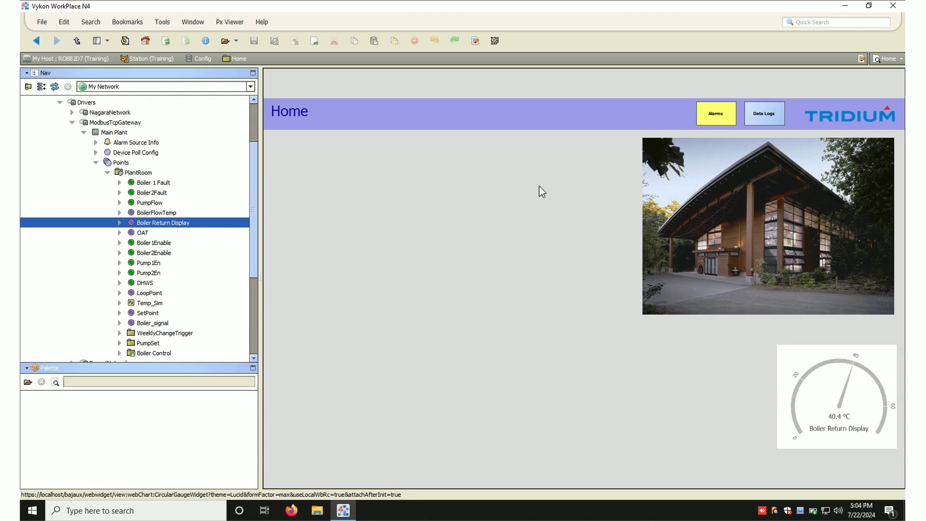
click(169, 41)
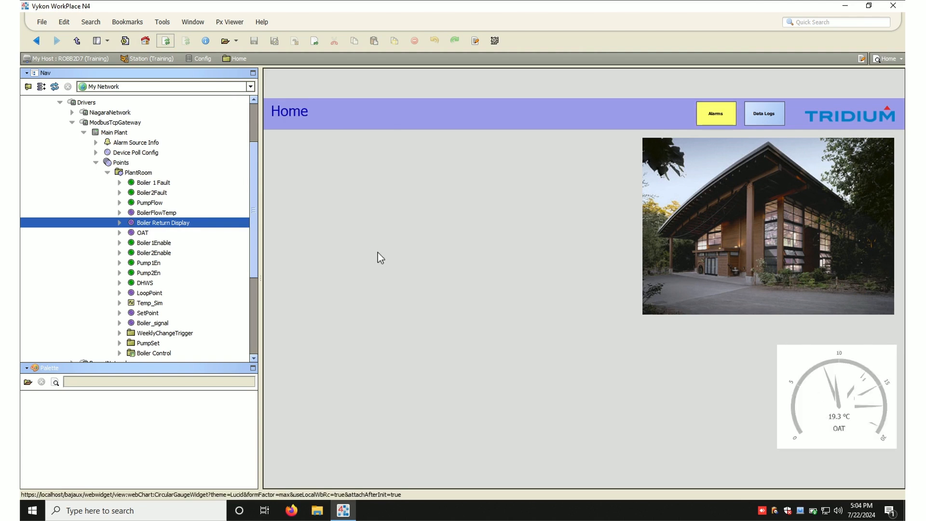
- Back in edit mode, drop BoilerFlowTemp onto the canvas as a CircularGauge widget beside the OAT gauge
click(475, 41)
drag(161, 214, 552, 333)
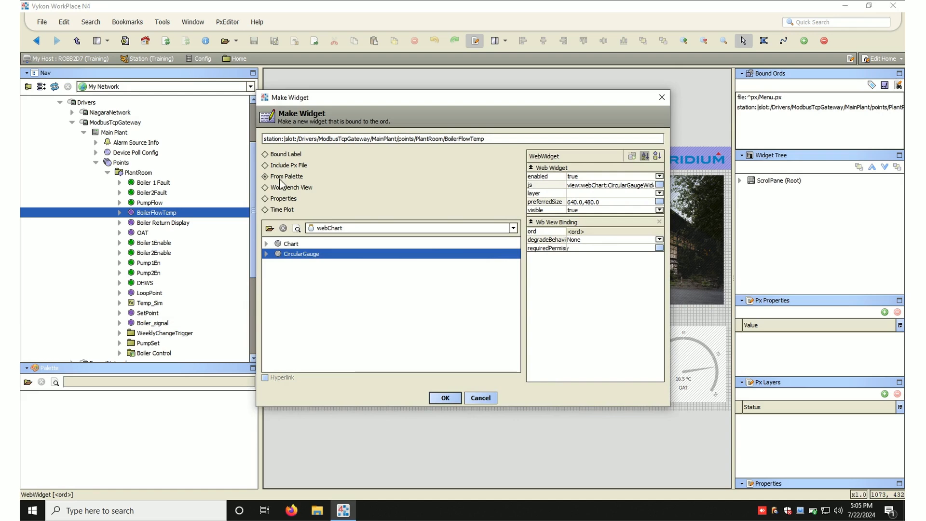
click(440, 397)
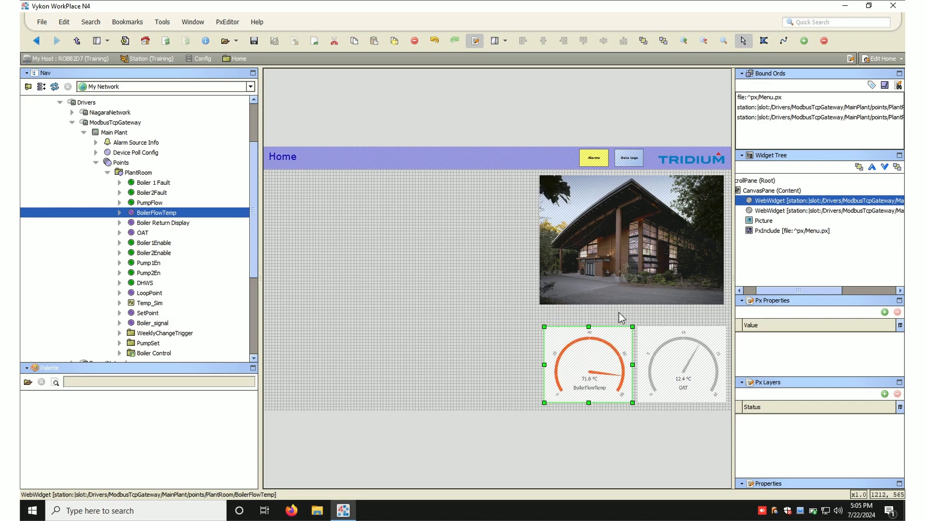
- Inspect the OAT gauge's properties without changes, then save the Px page
double_click(696, 347)
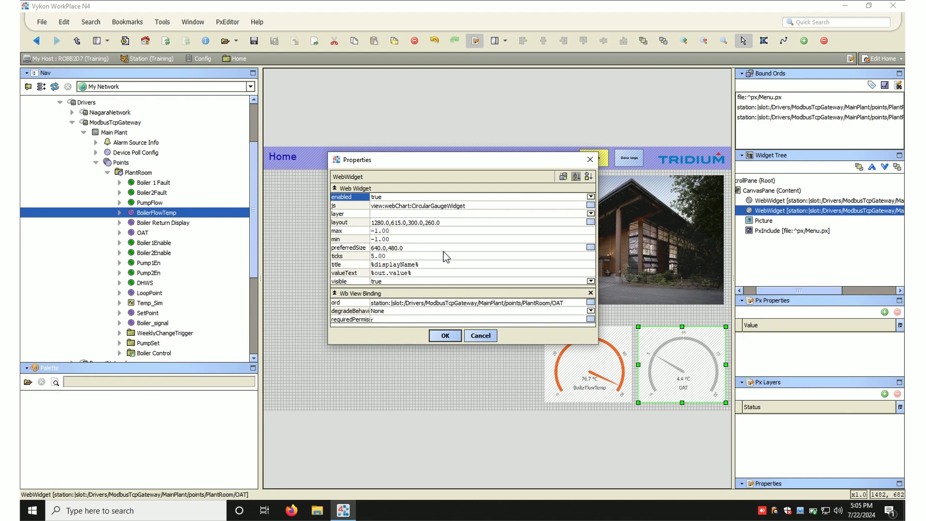
click(447, 334)
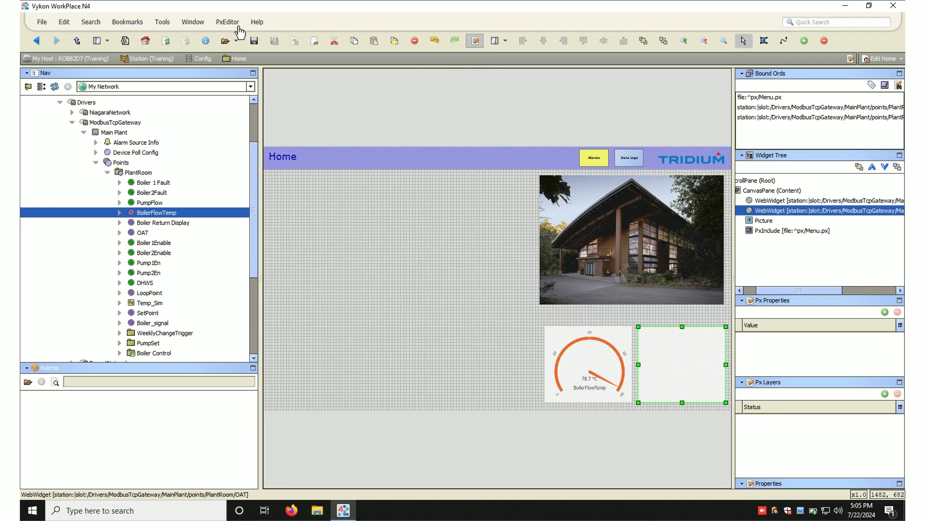
click(254, 41)
click(477, 41)
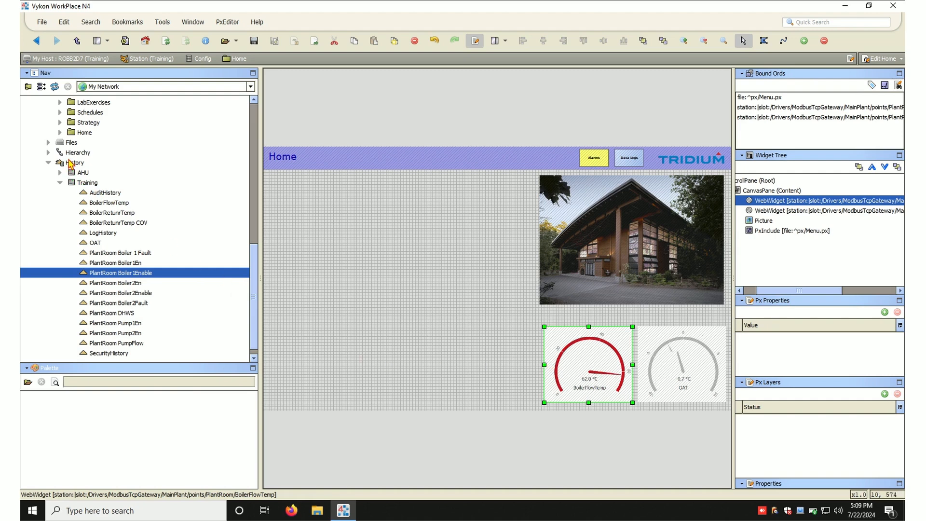
- Create a Chart widget from the BoilerReturnTemp history and size it to fill the area left of the picture and gauges
click(71, 164)
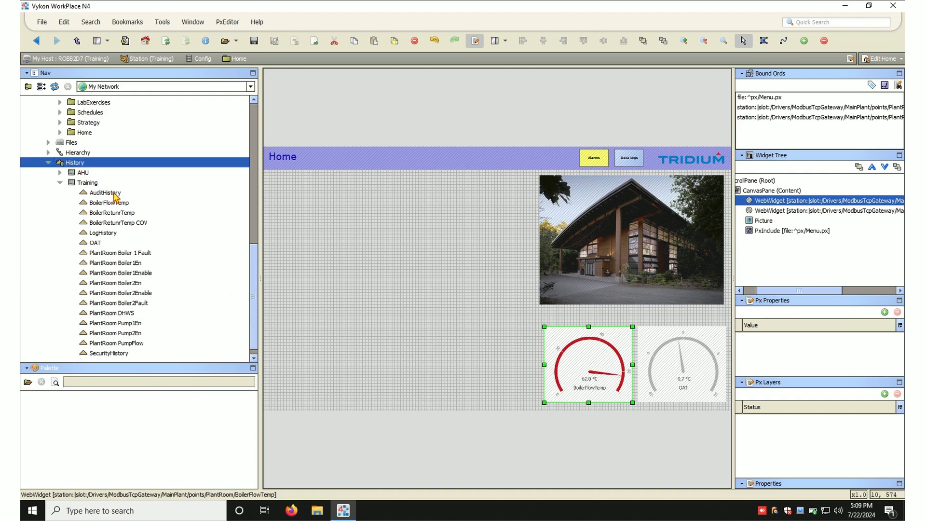
click(113, 214)
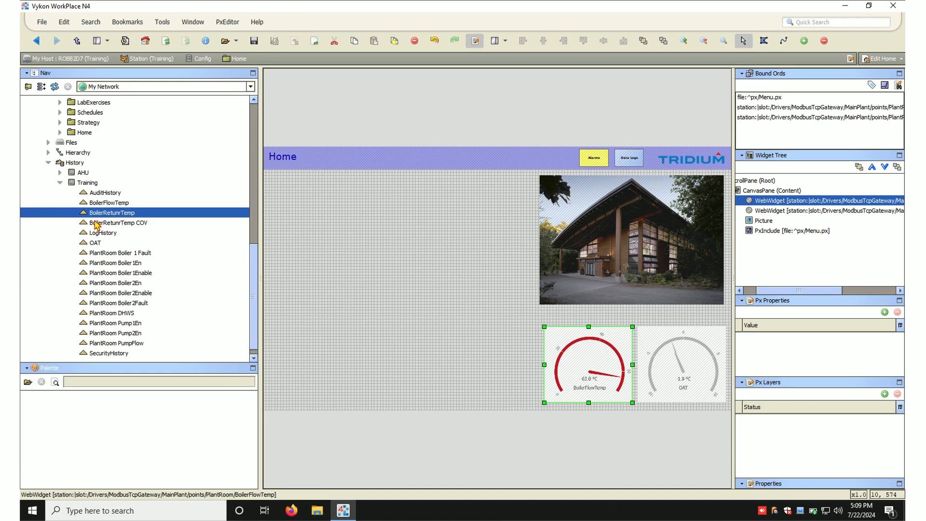
drag(111, 215, 323, 218)
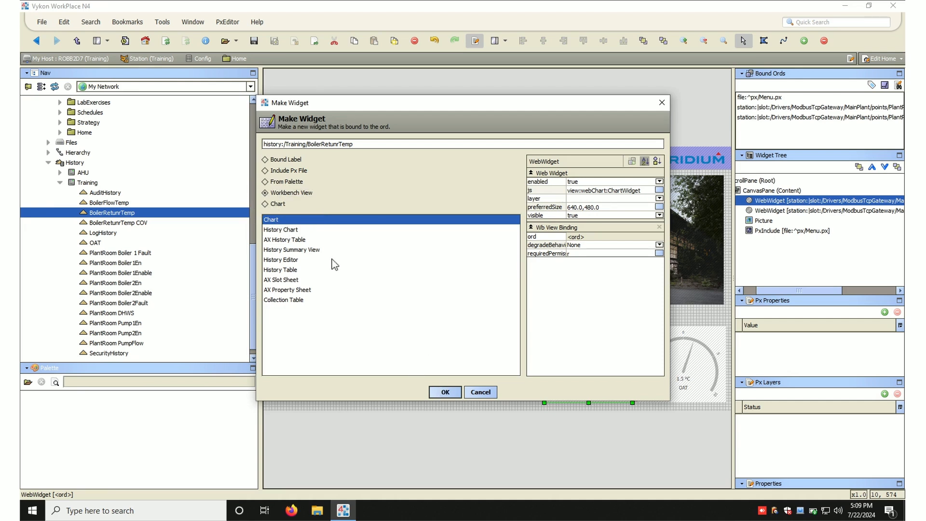
click(295, 239)
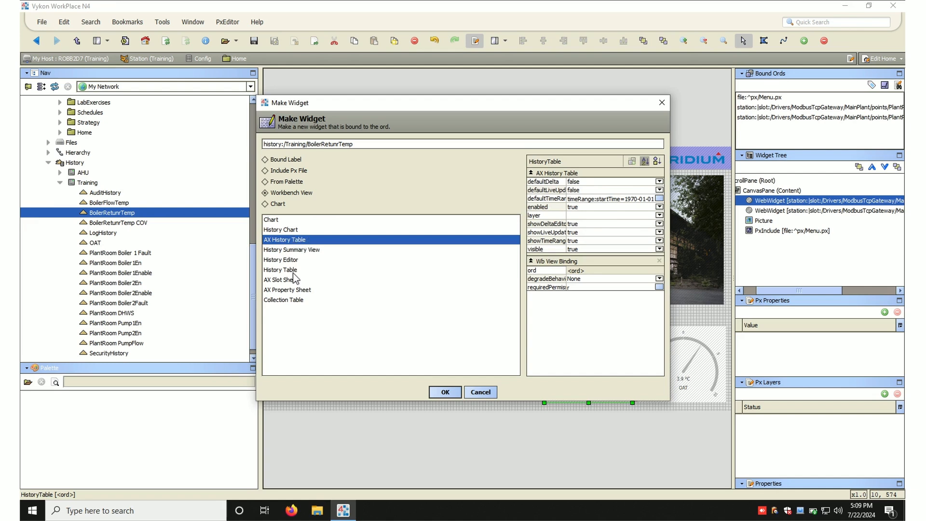
click(289, 221)
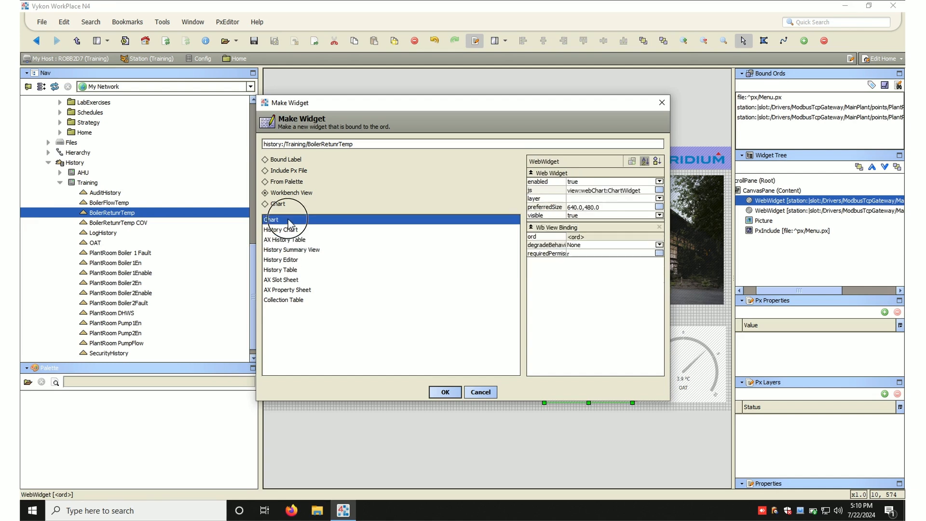
click(451, 394)
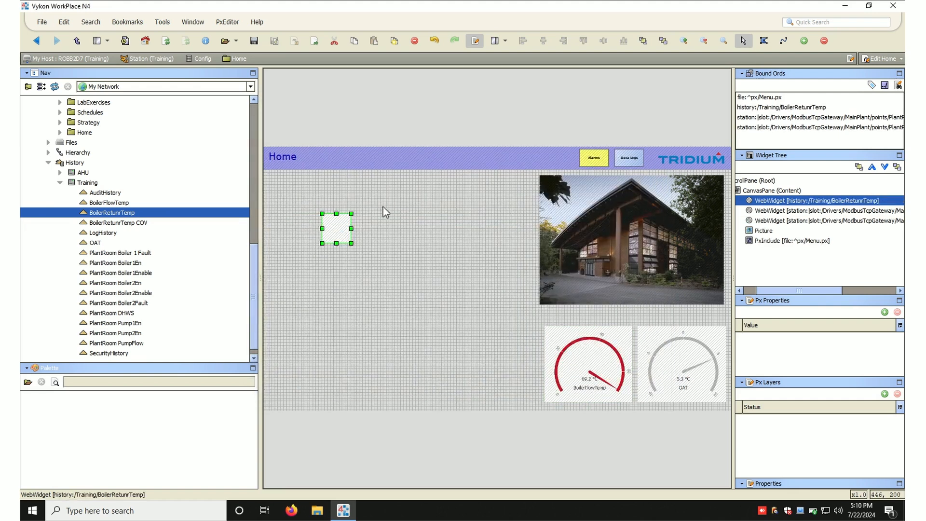
drag(341, 223, 537, 404)
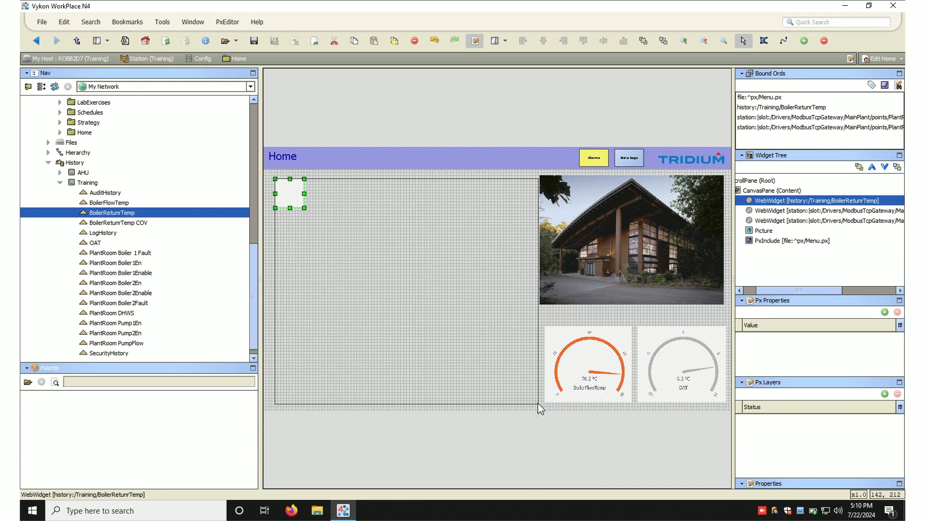
- Preview the page in view mode, drop the BoilerFlowTemp history onto the chart, then refresh
click(476, 44)
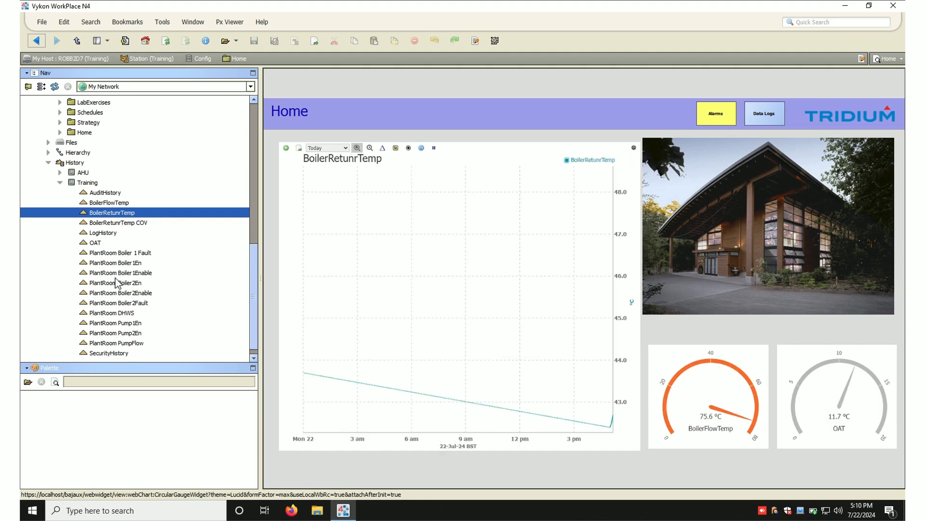
drag(107, 202, 358, 220)
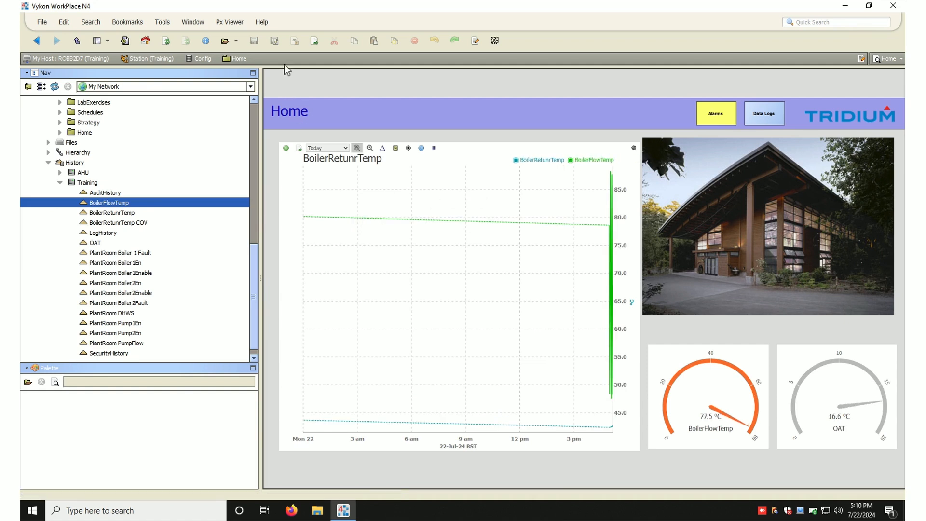
click(165, 41)
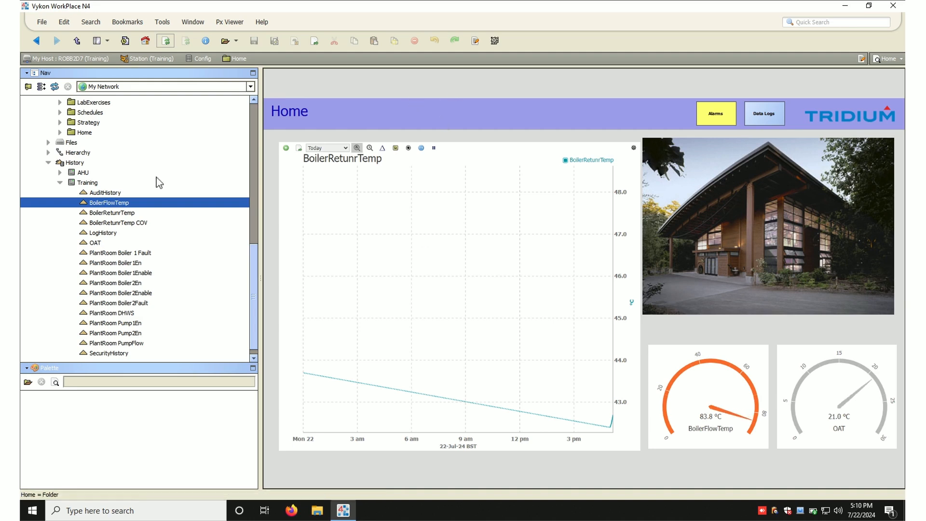
- Open the History chart view and plot the BoilerReturnTemp and BoilerFlowTemp histories together
click(80, 163)
click(65, 165)
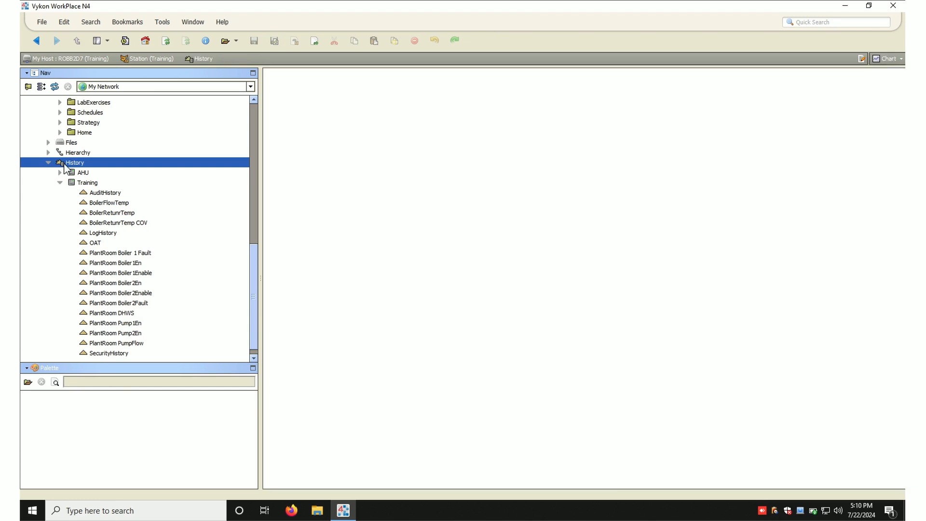
double_click(124, 213)
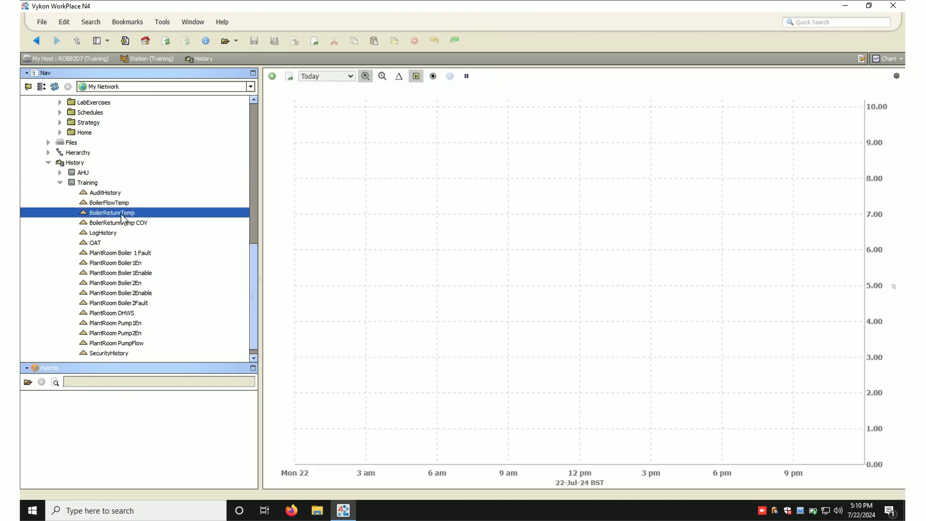
drag(106, 204, 323, 156)
drag(118, 212, 360, 208)
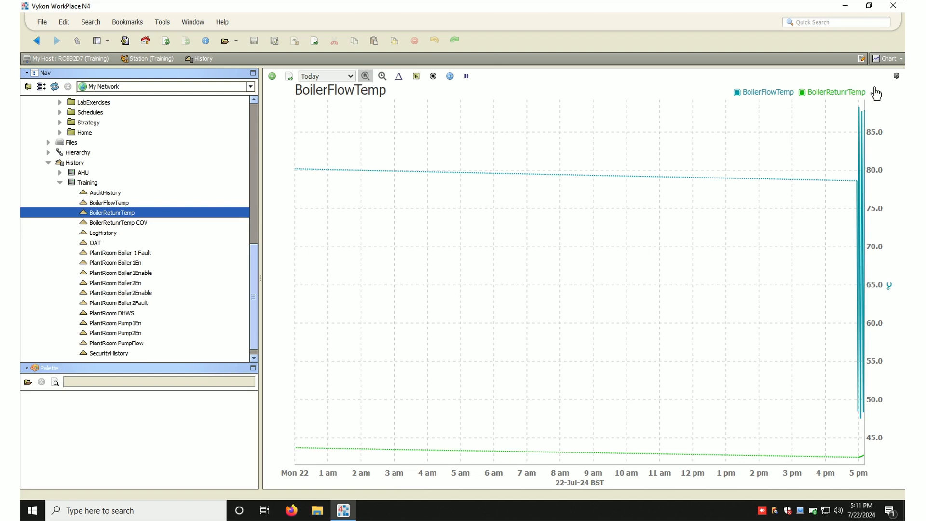
- In the chart settings, colour the BoilerFlowTemp series red and the BoilerReturnTemp series orange
click(897, 79)
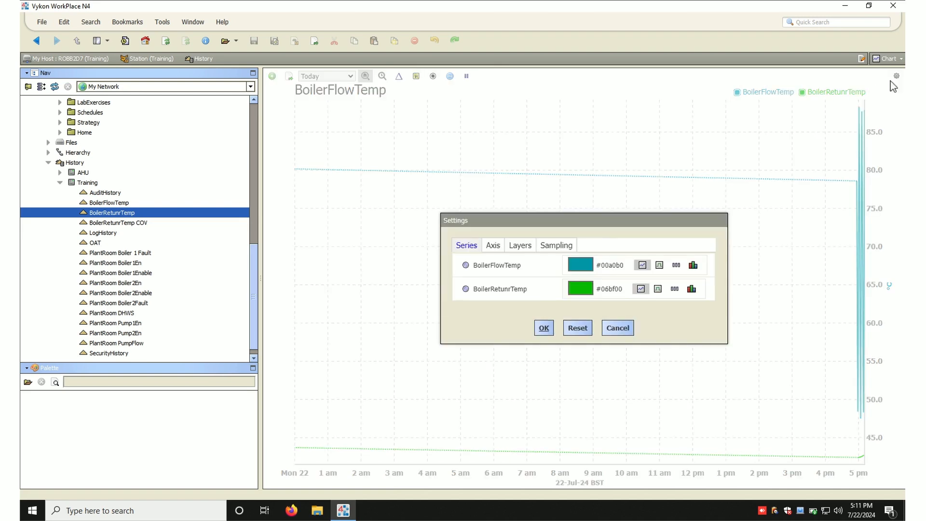
click(581, 265)
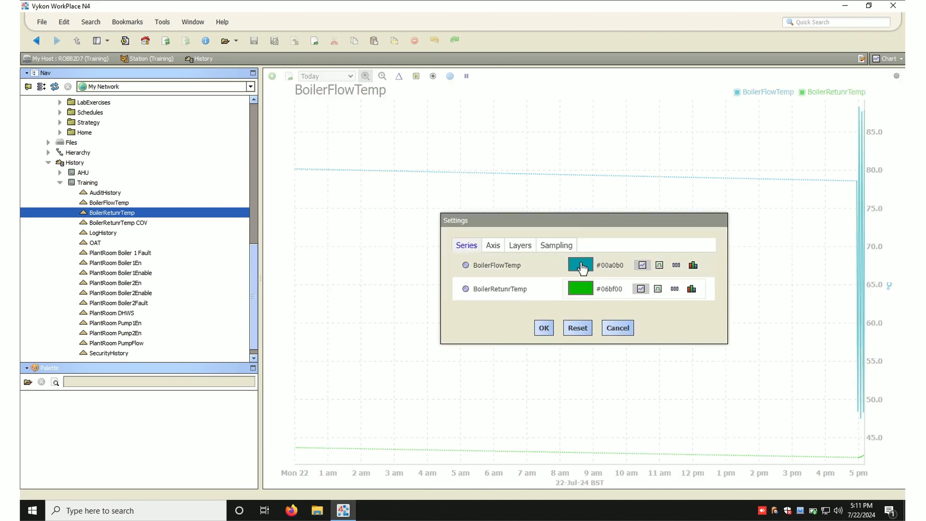
click(473, 234)
click(563, 328)
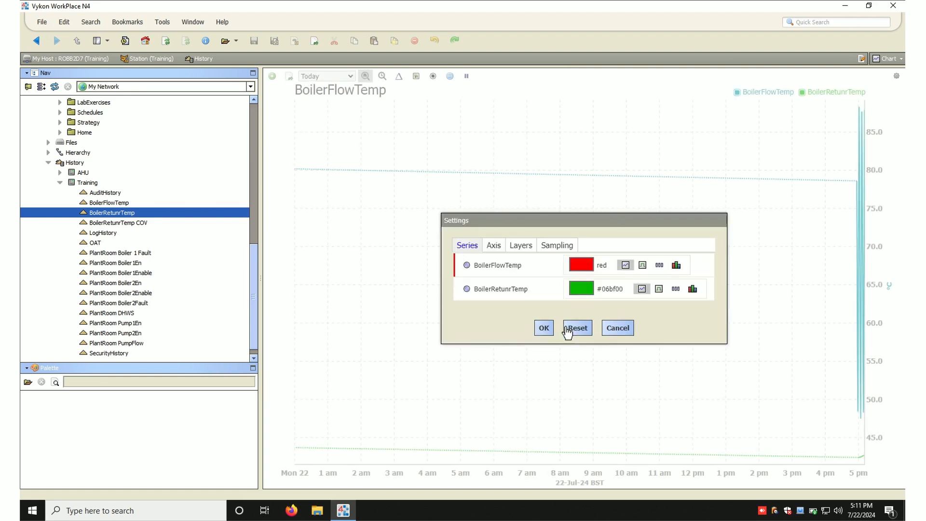
click(583, 291)
click(474, 242)
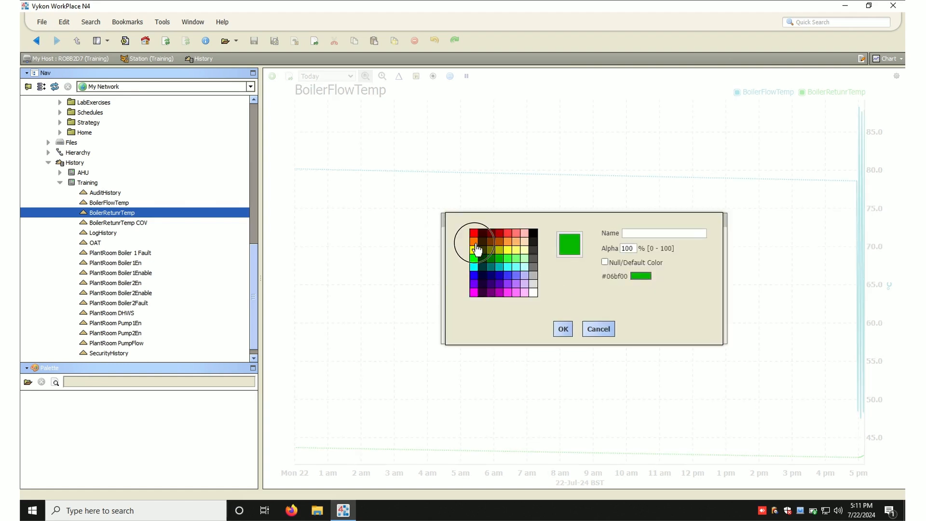
click(563, 328)
click(545, 329)
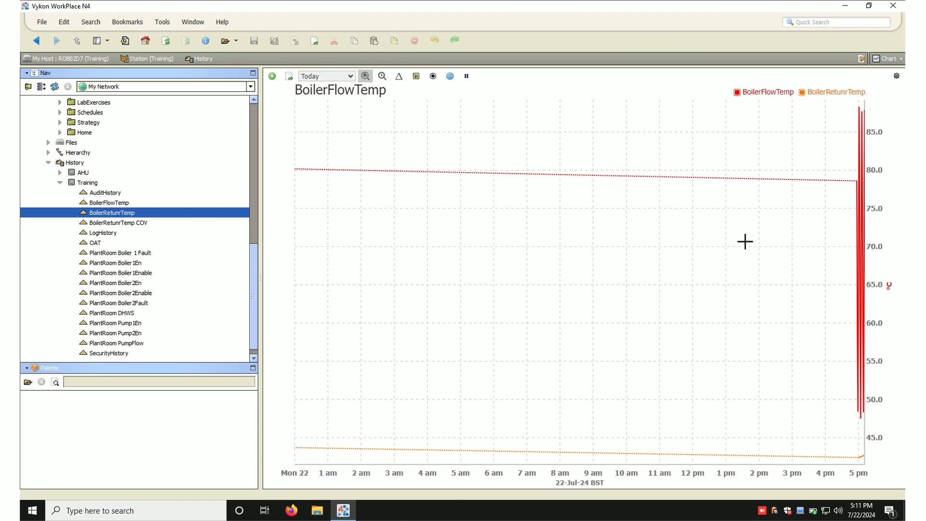
- Set the chart's °C axis to a maximum of 90 and minimum of 10, and lock it
right_click(879, 194)
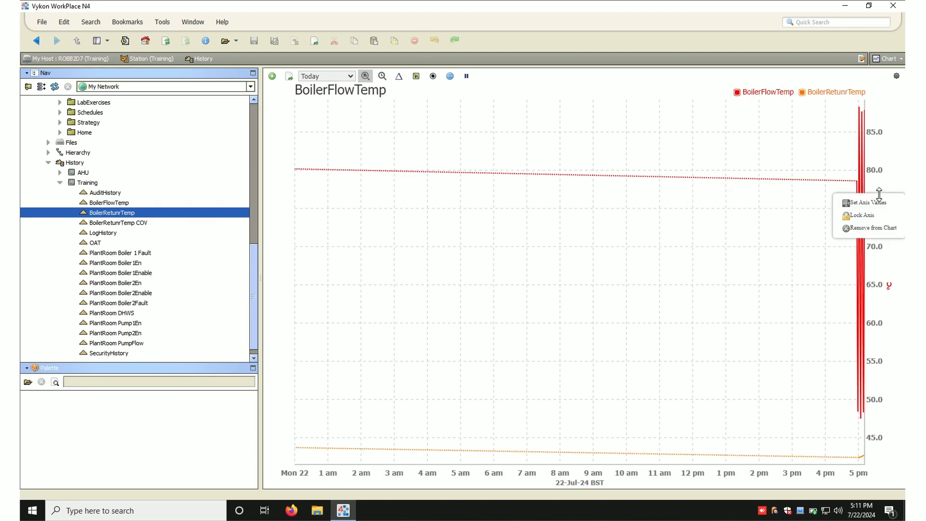
click(869, 202)
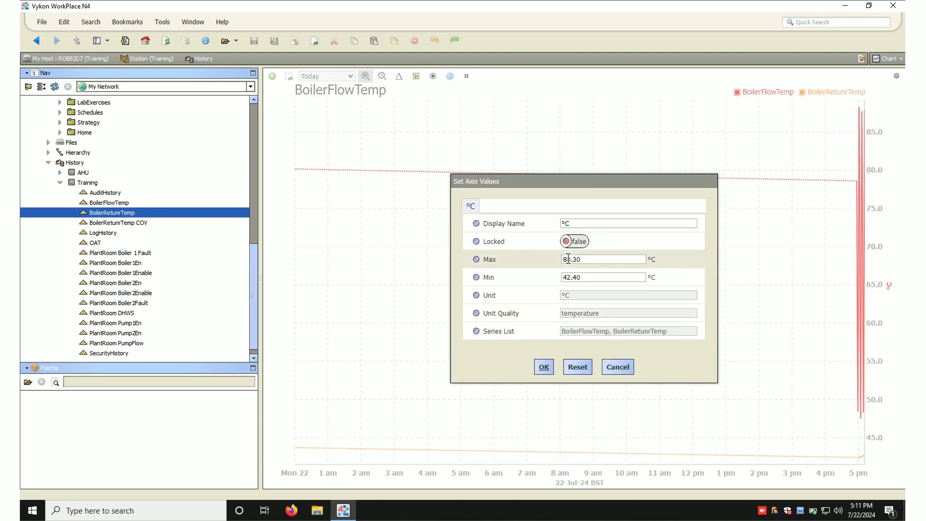
double_click(595, 261)
text(90)
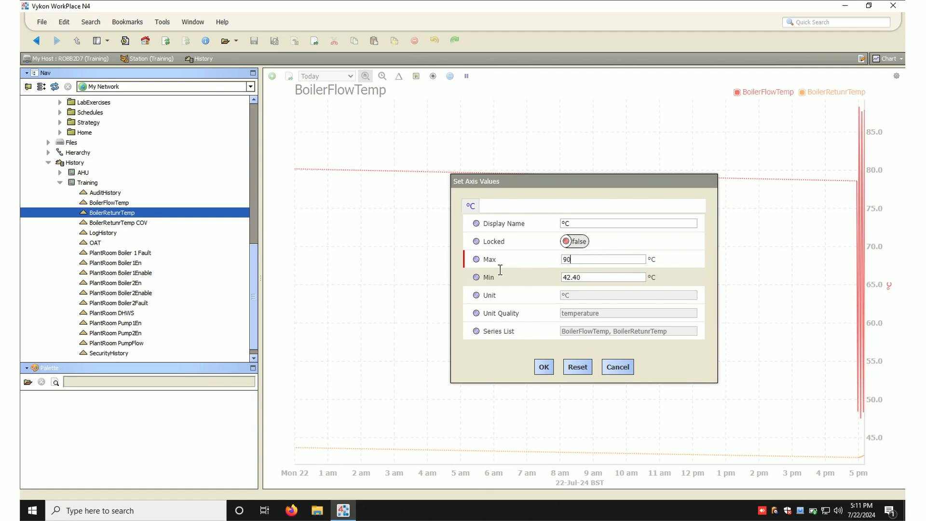
double_click(596, 278)
text(10)
click(569, 241)
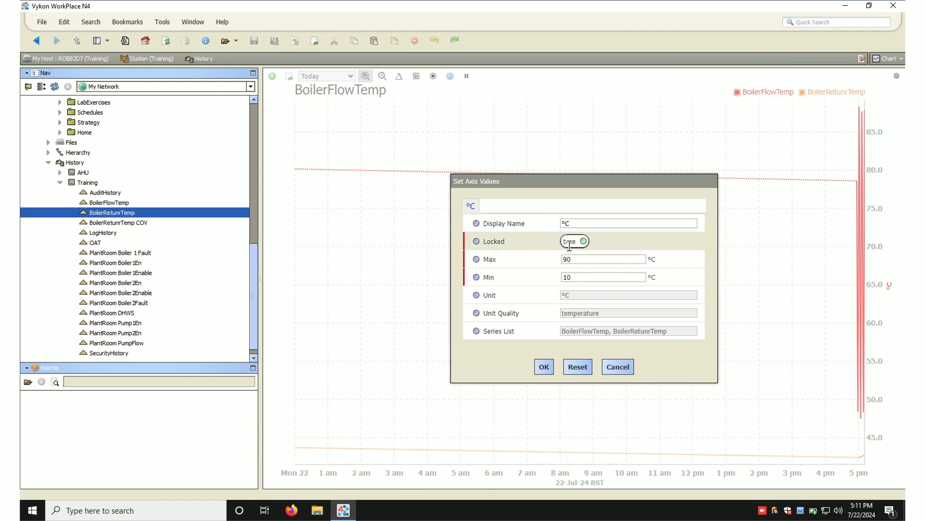
click(547, 369)
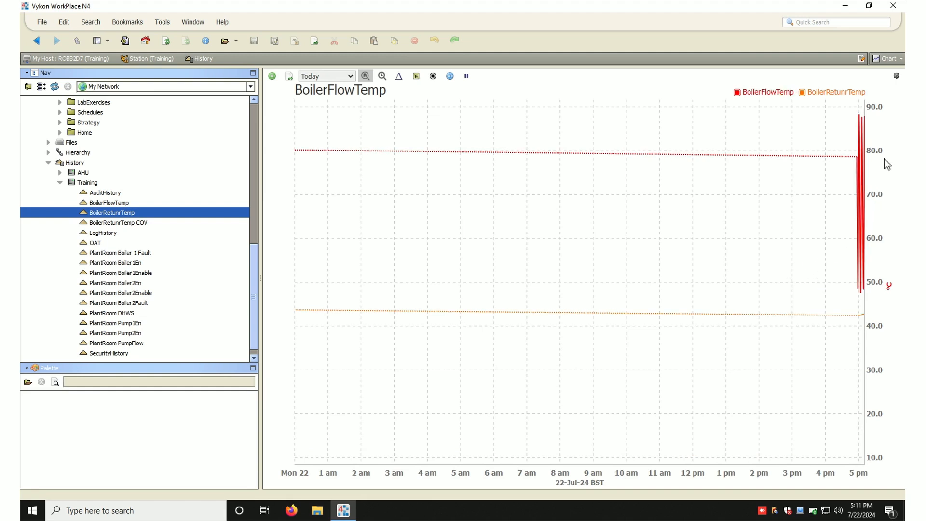
- Rename the chart title to Robs Pretty Graph
click(372, 98)
drag(397, 91, 177, 96)
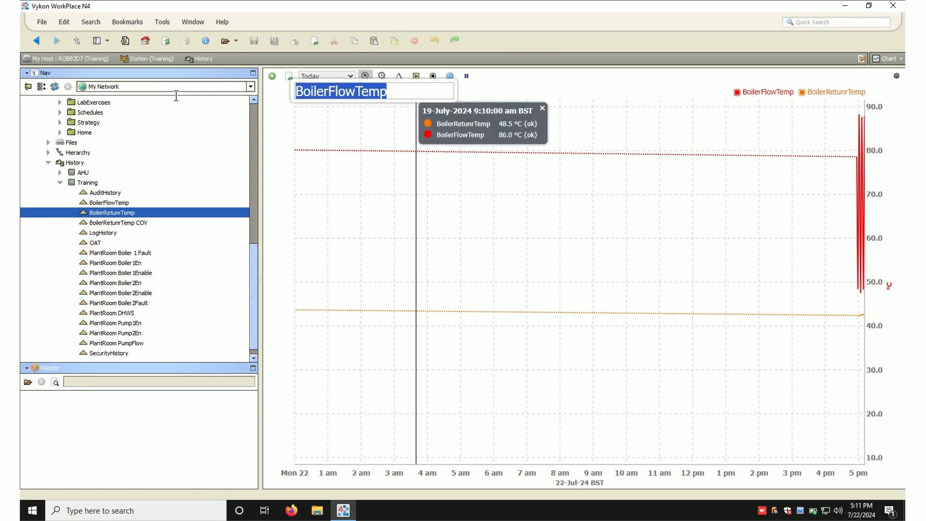
text(Rob)
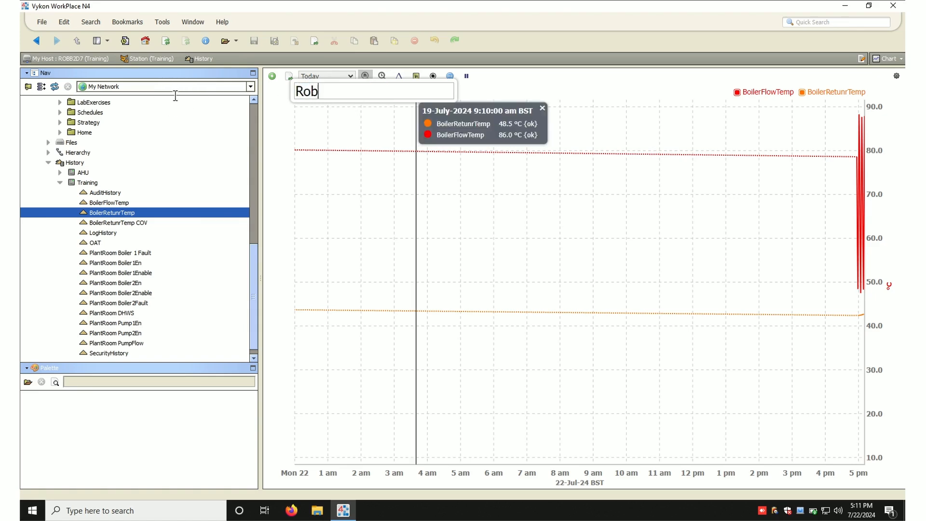
text(s Pretty Graph)
click(554, 80)
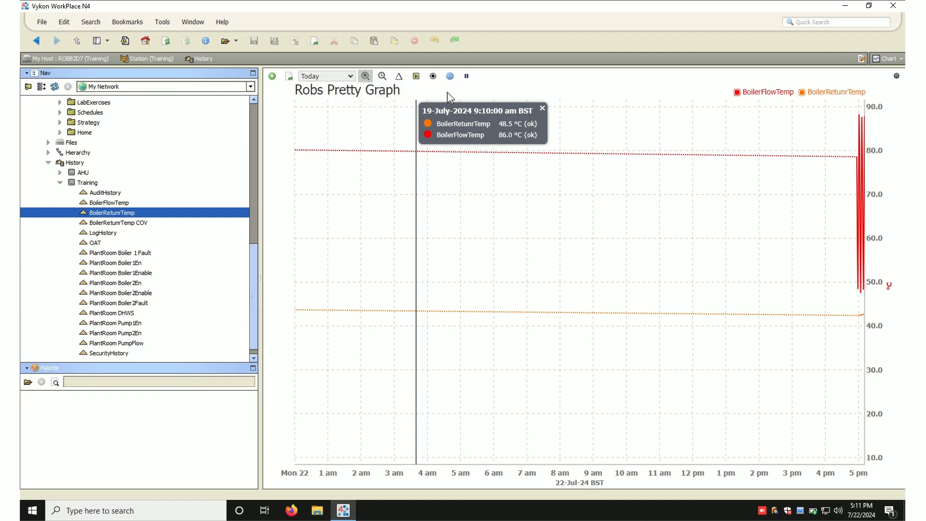
- Browse the time range options and toggle the delta and series display on and off
click(350, 77)
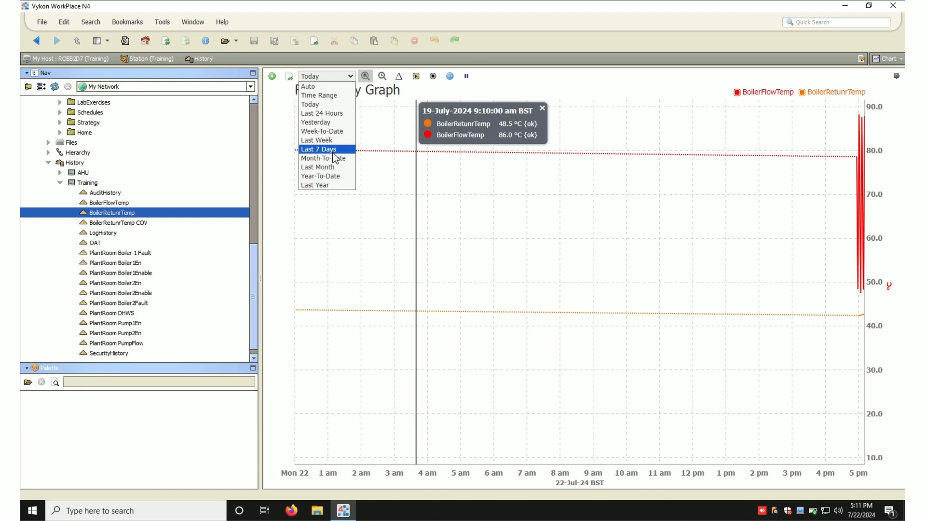
click(503, 79)
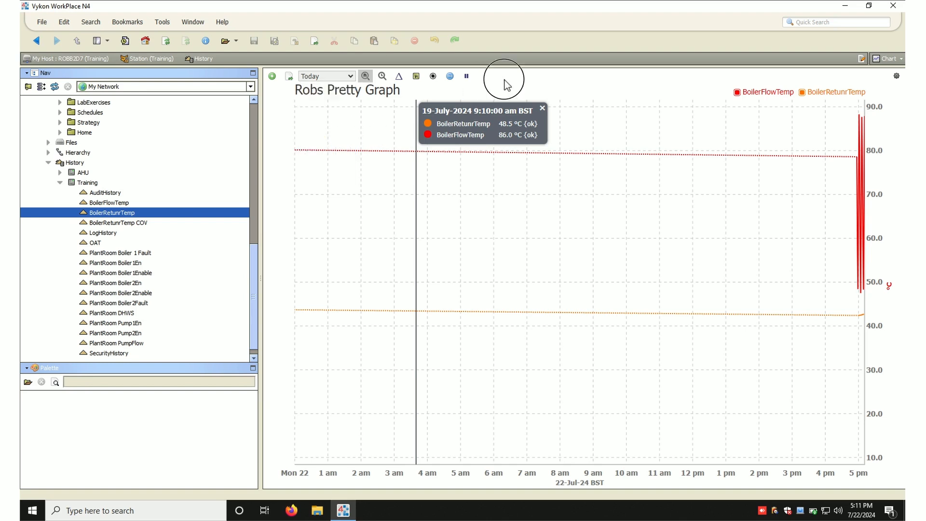
click(400, 82)
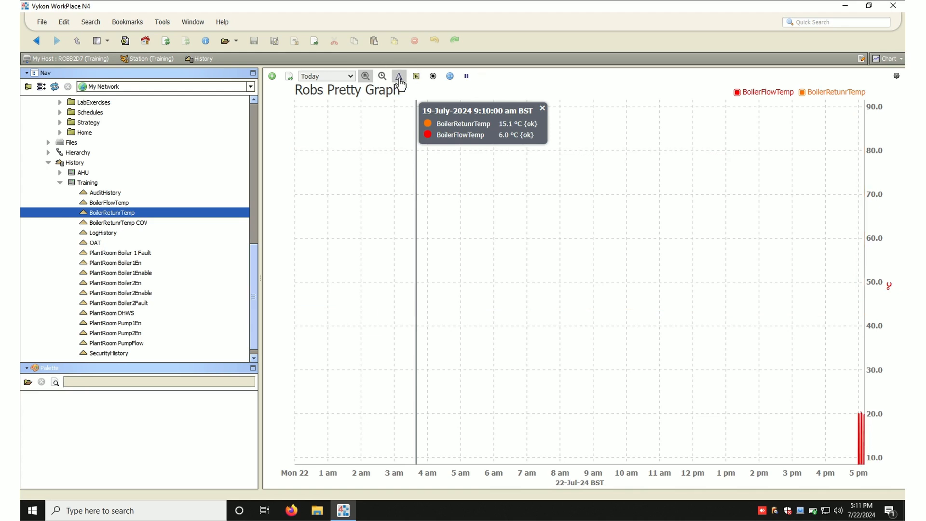
click(400, 82)
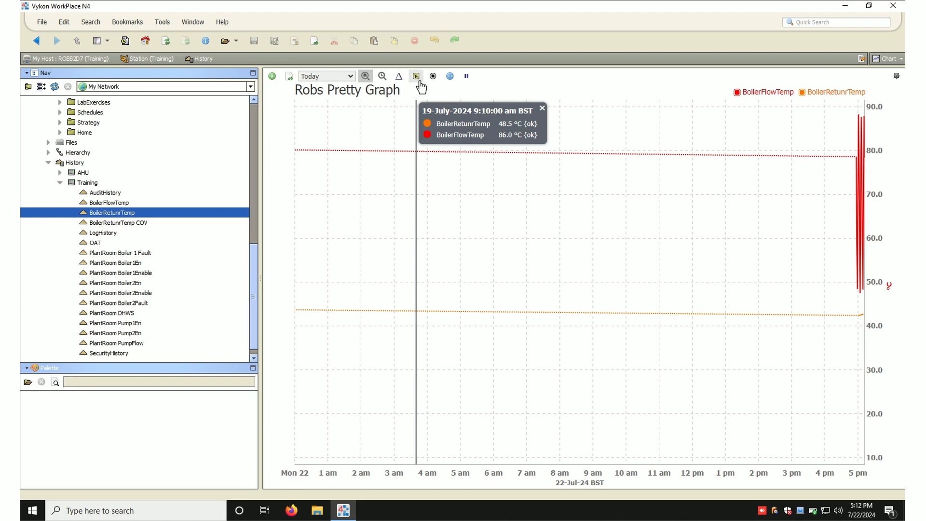
click(420, 82)
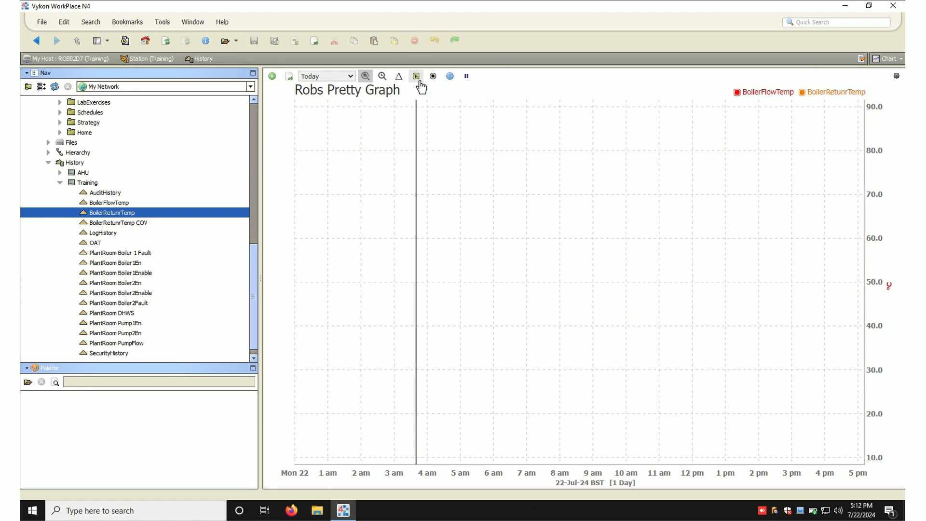
click(417, 77)
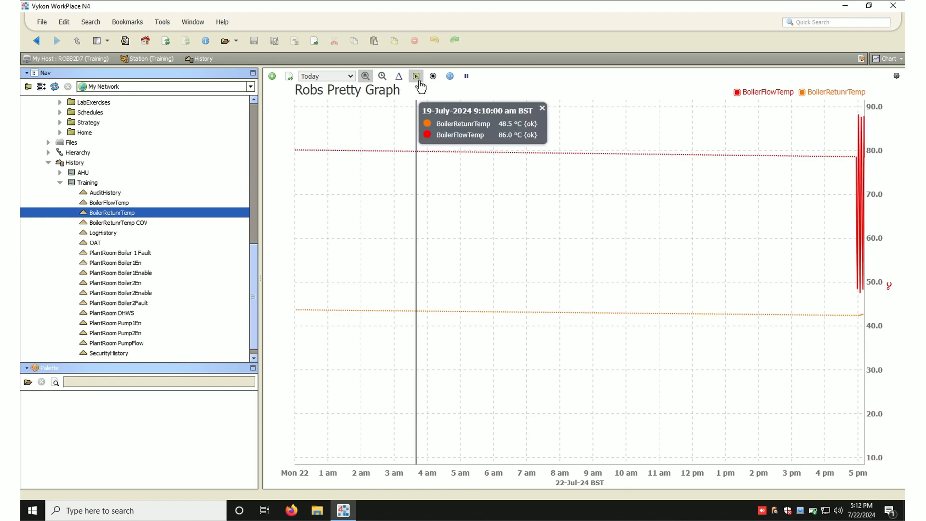
click(541, 109)
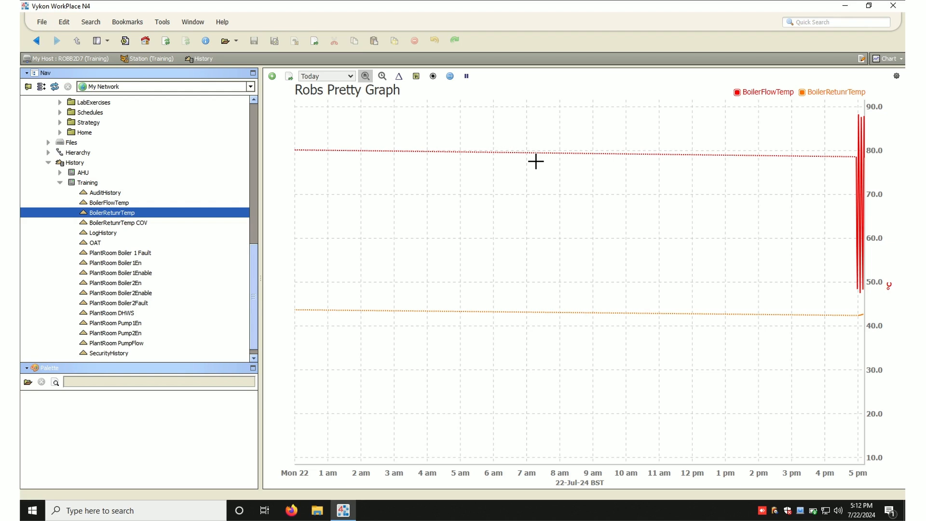
- Zoom and pan along the chart's time axis, then zoom back out to the full day
click(433, 77)
mouse_move(853, 312)
mouse_move(852, 155)
drag(844, 114, 872, 114)
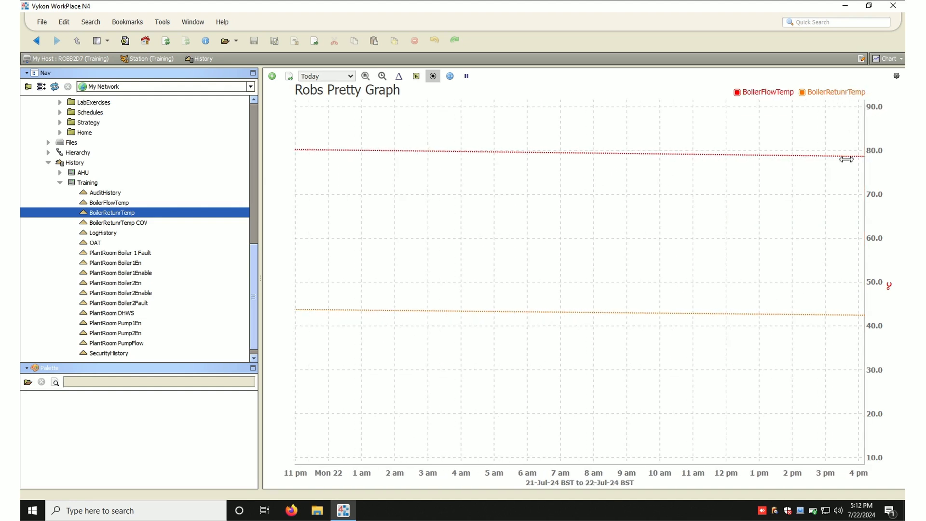
drag(844, 473, 656, 486)
drag(798, 471, 622, 488)
drag(853, 472, 232, 471)
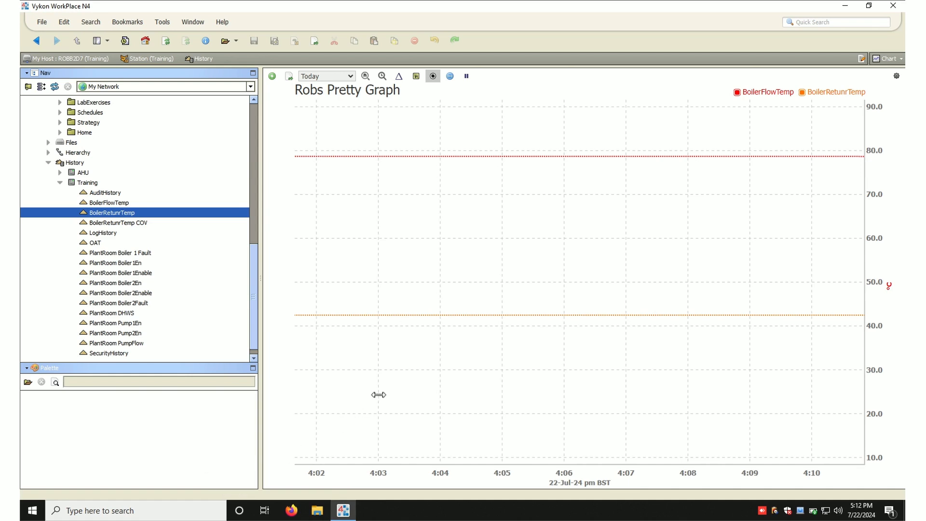
click(382, 77)
click(383, 78)
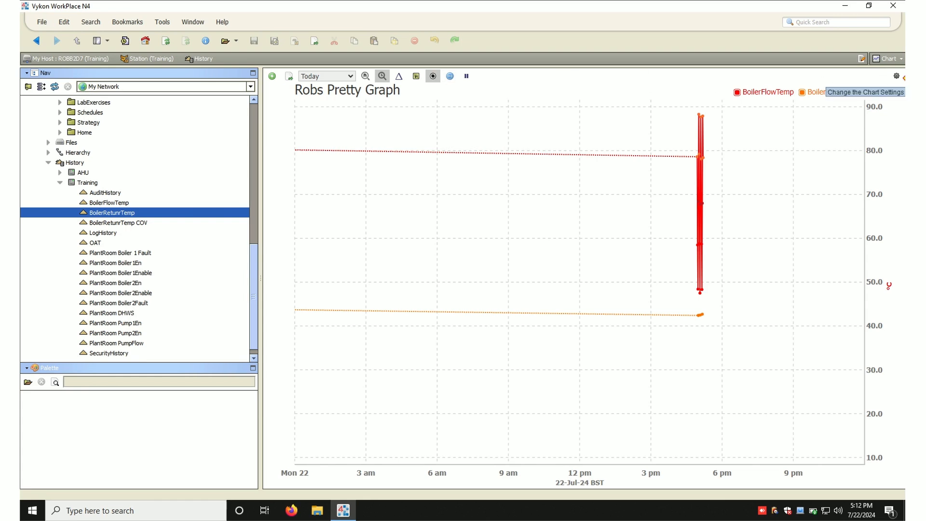
- Display the BoilerReturnTemp series as bars in the chart settings
click(898, 78)
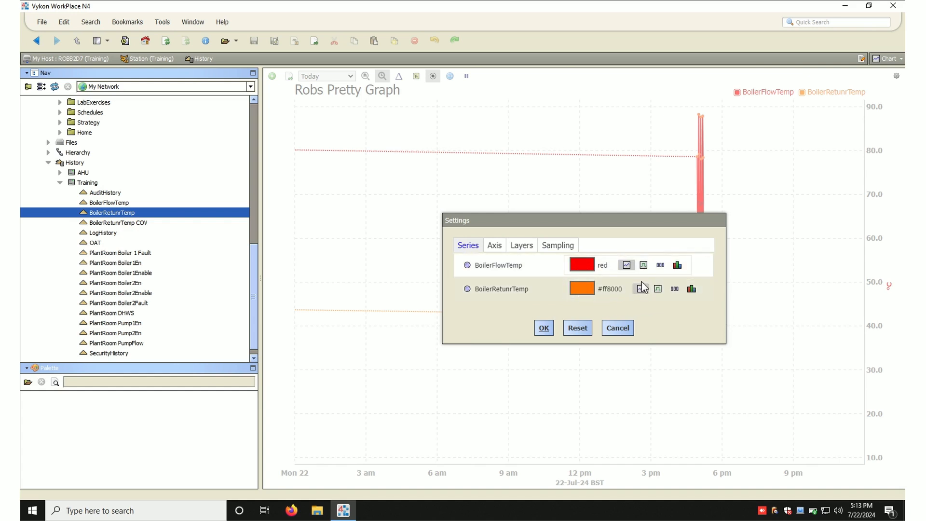
click(696, 294)
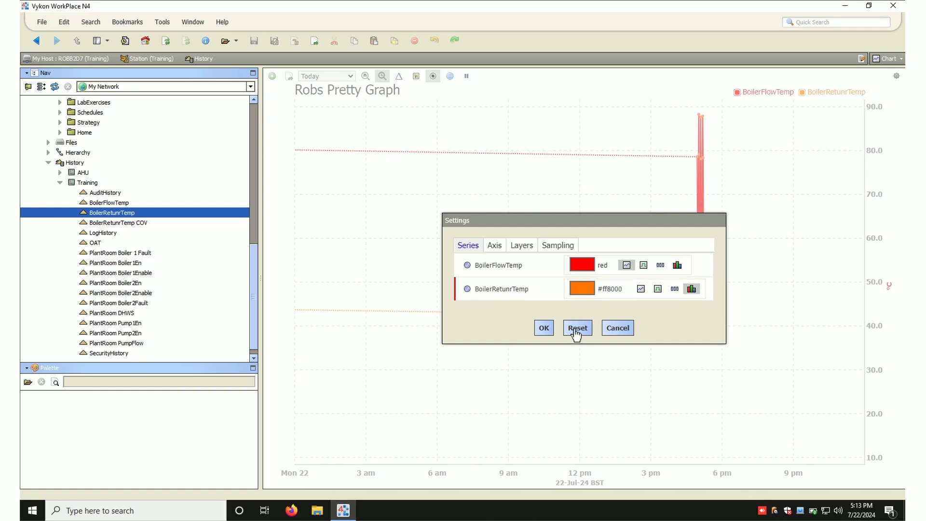
click(549, 330)
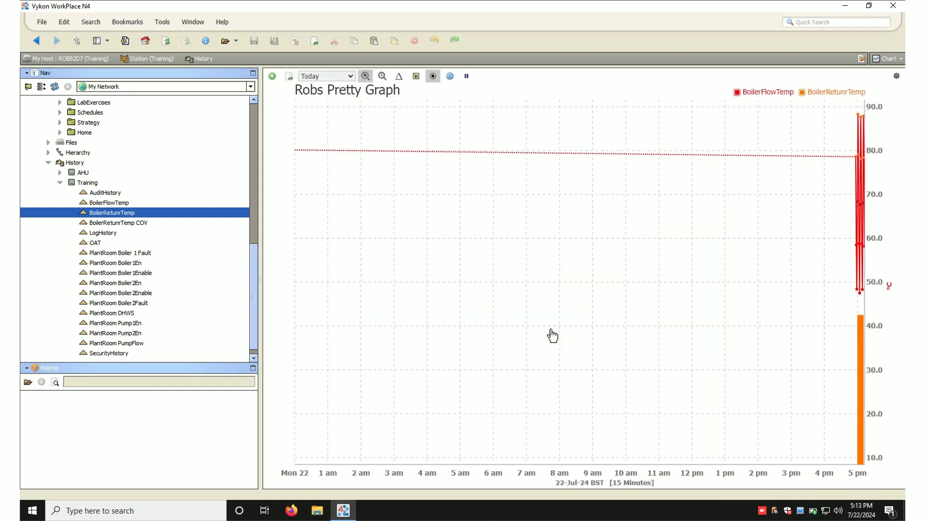
- Review the chart settings' Axis, Layers and Sampling options without changing them
click(895, 81)
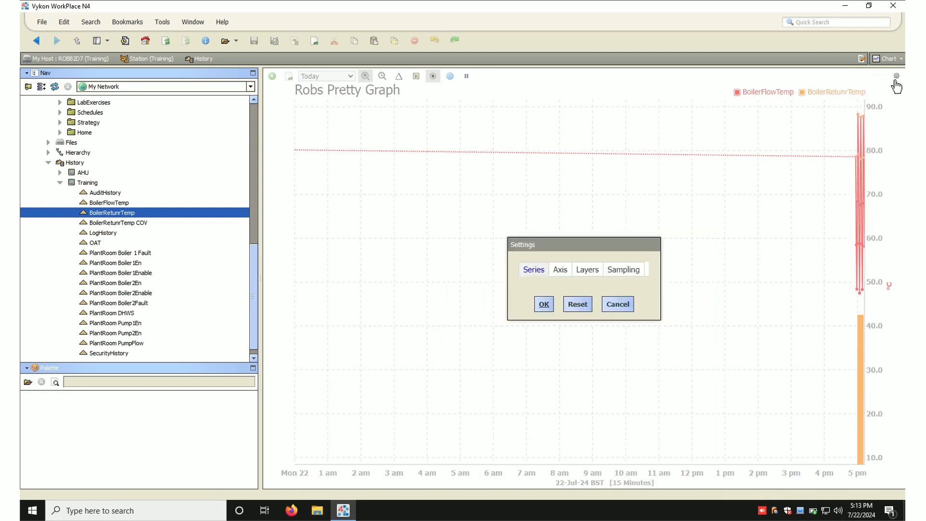
click(495, 245)
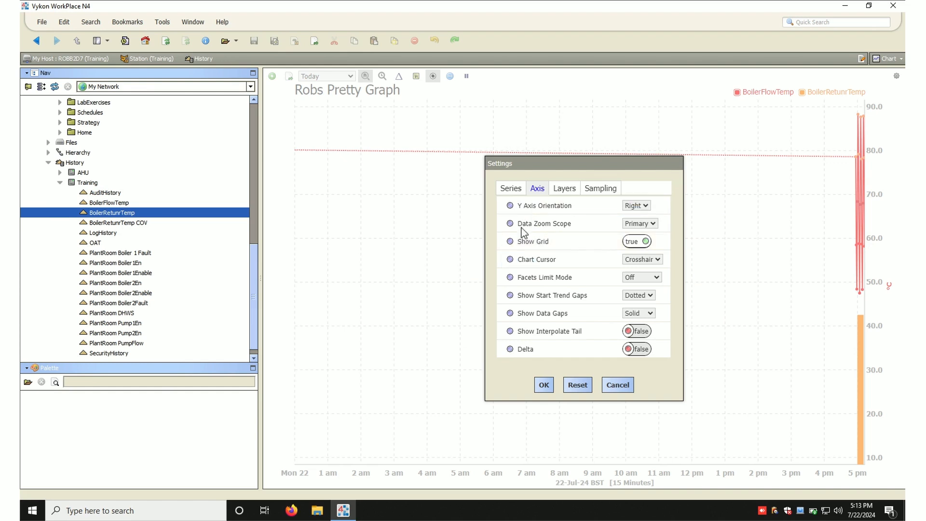
click(572, 194)
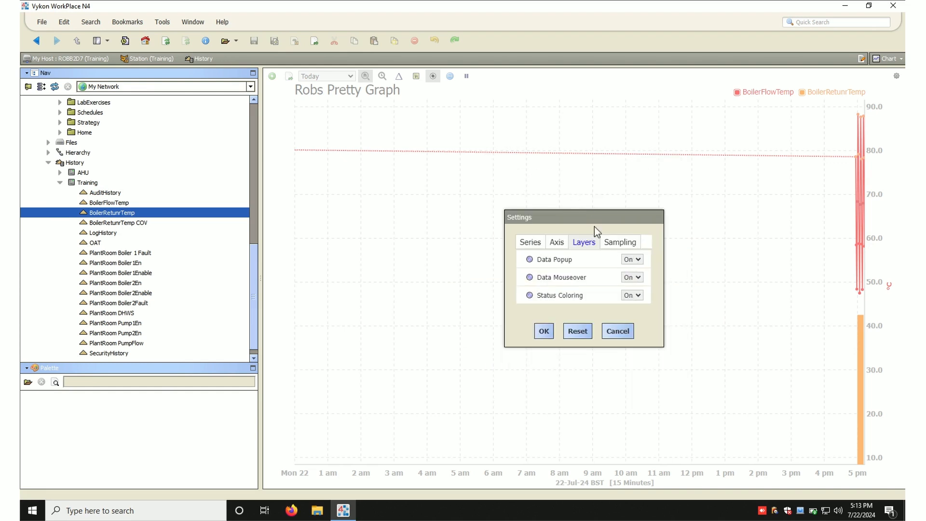
click(611, 246)
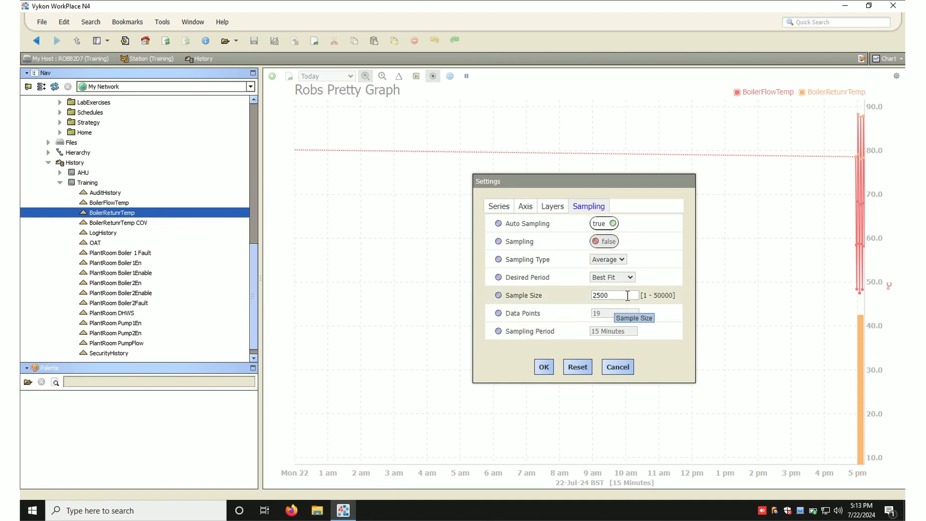
drag(628, 295, 526, 297)
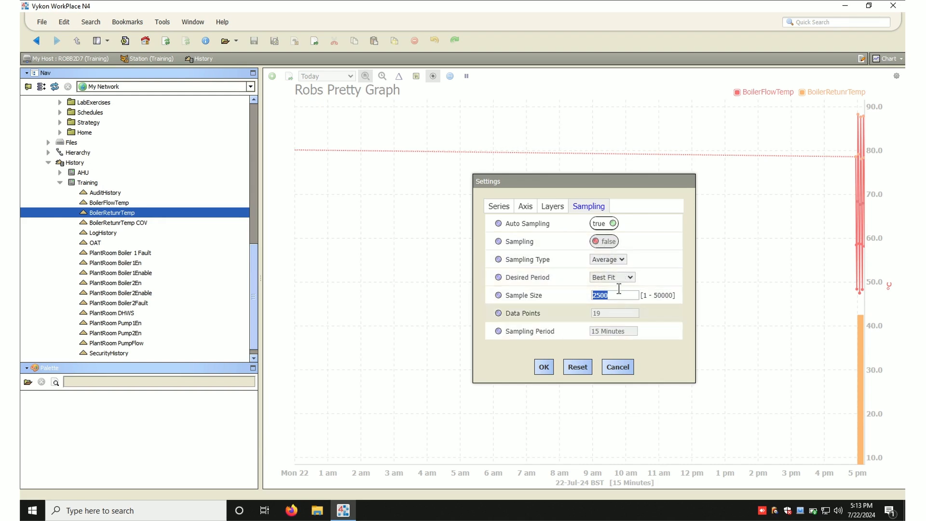
click(544, 367)
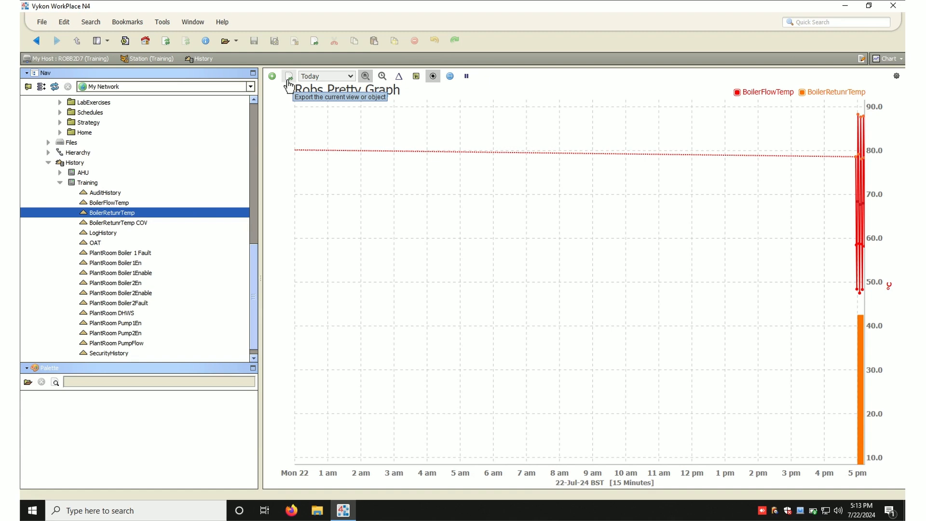
- Open Schedules in a new tab and inspect its Wire Sheet to PDF export options without exporting
click(316, 44)
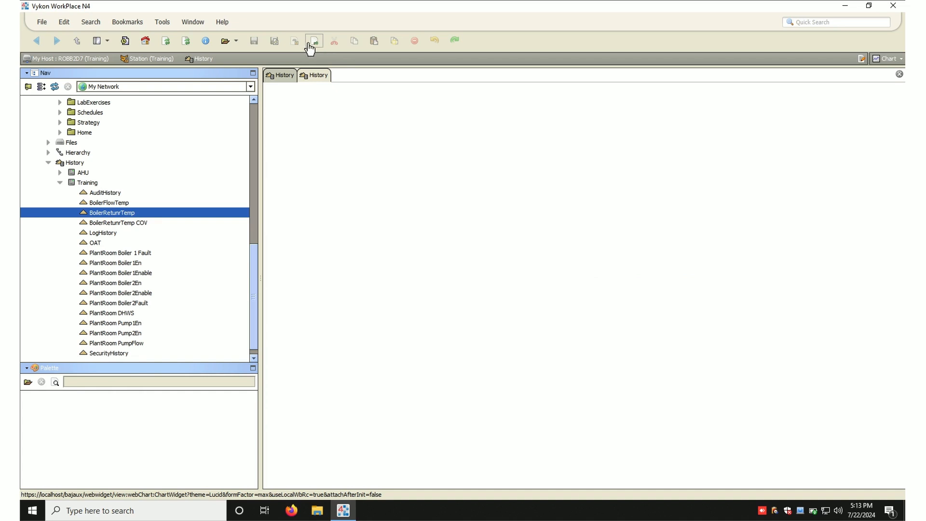
click(97, 113)
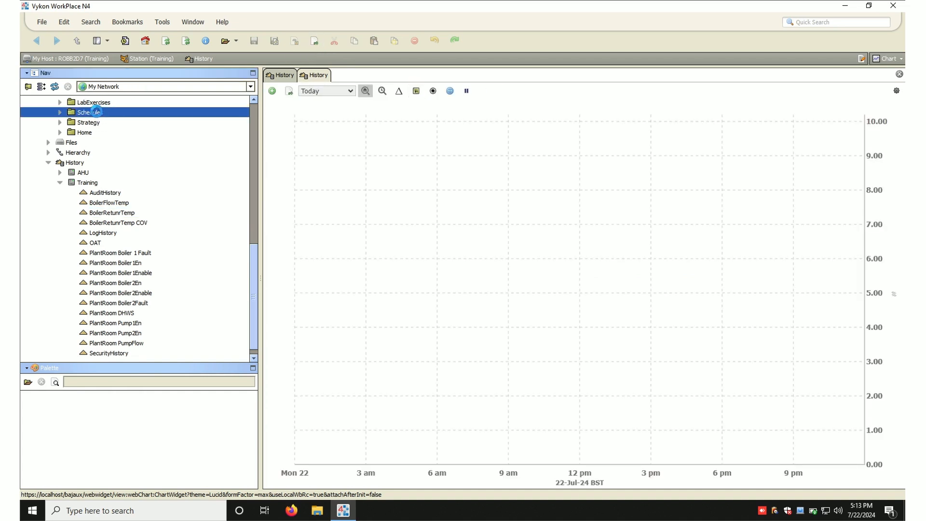
double_click(99, 113)
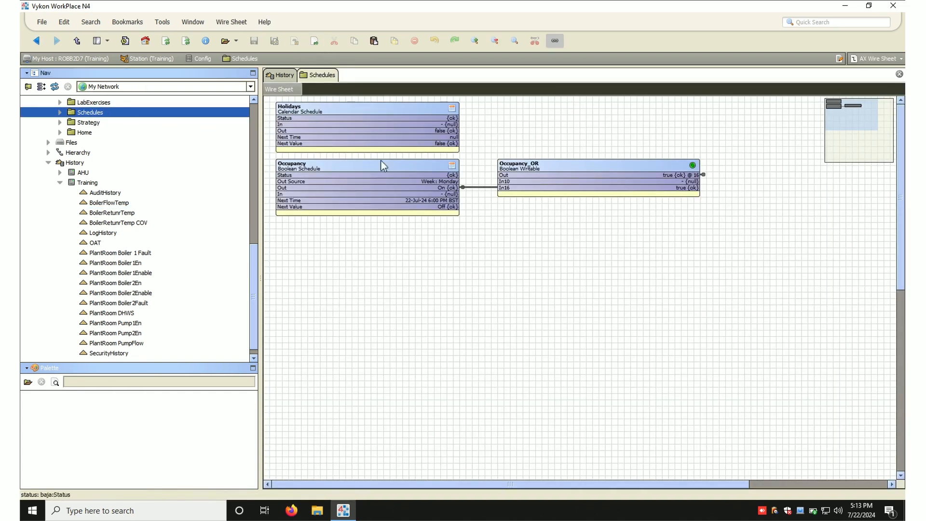
click(314, 42)
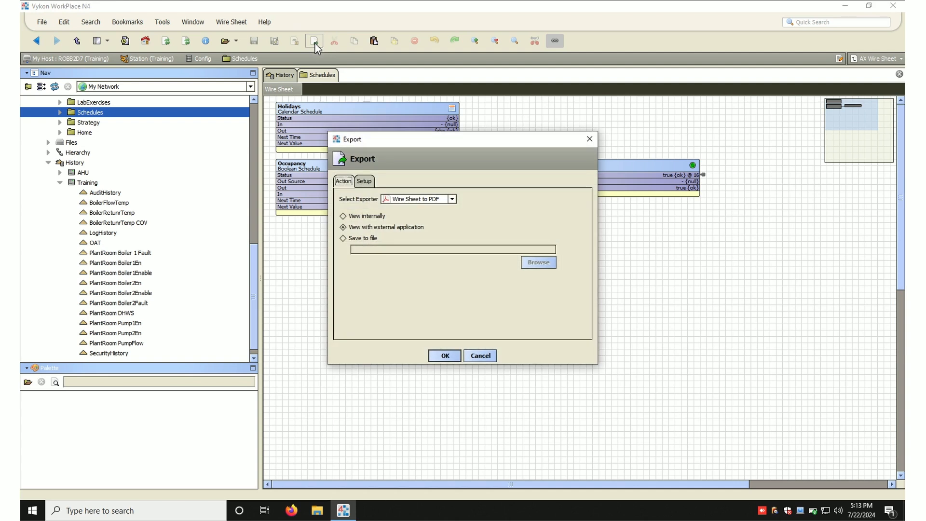
click(452, 199)
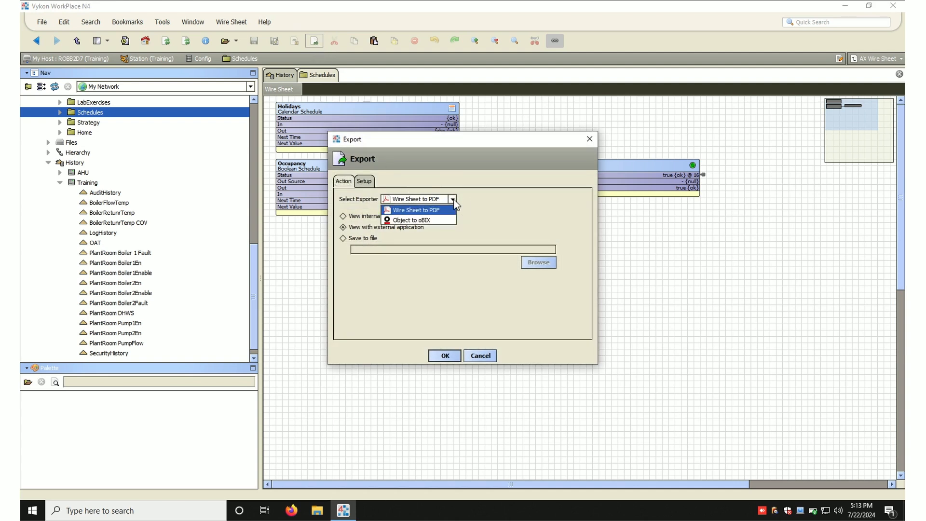
click(454, 199)
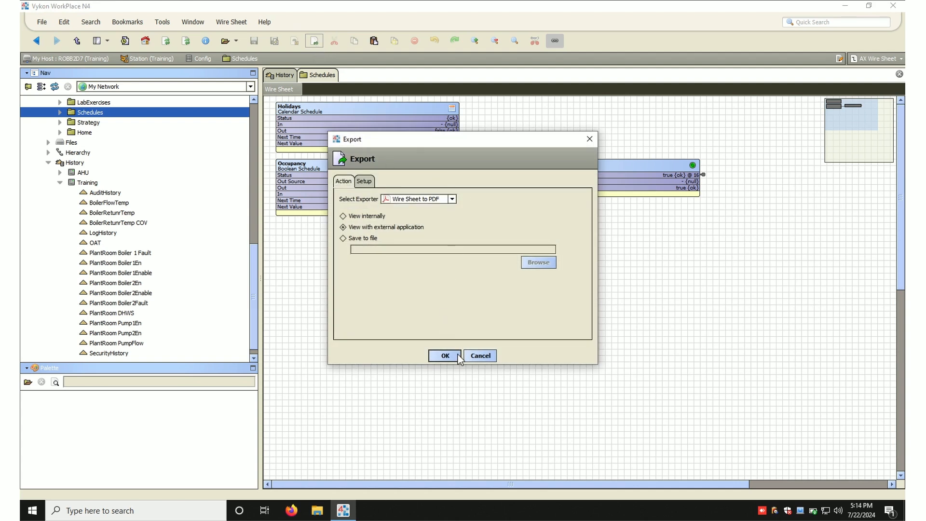
click(480, 356)
- Export the chart to a station file at charts/Robs Pretty Graph.chart
click(291, 79)
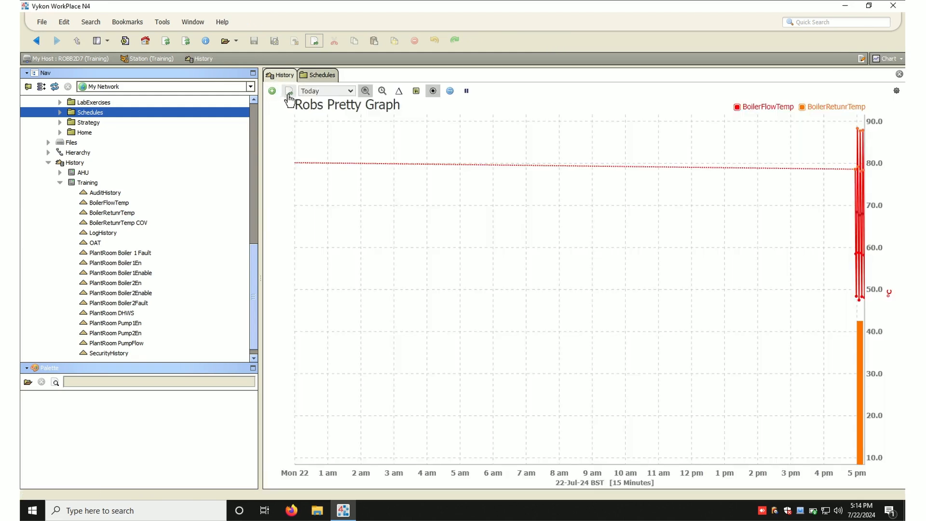
click(290, 97)
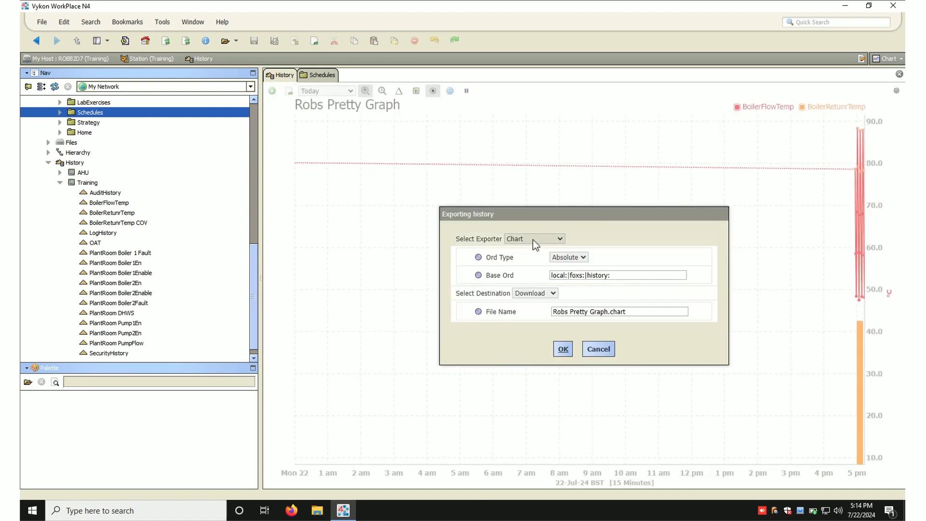
click(554, 293)
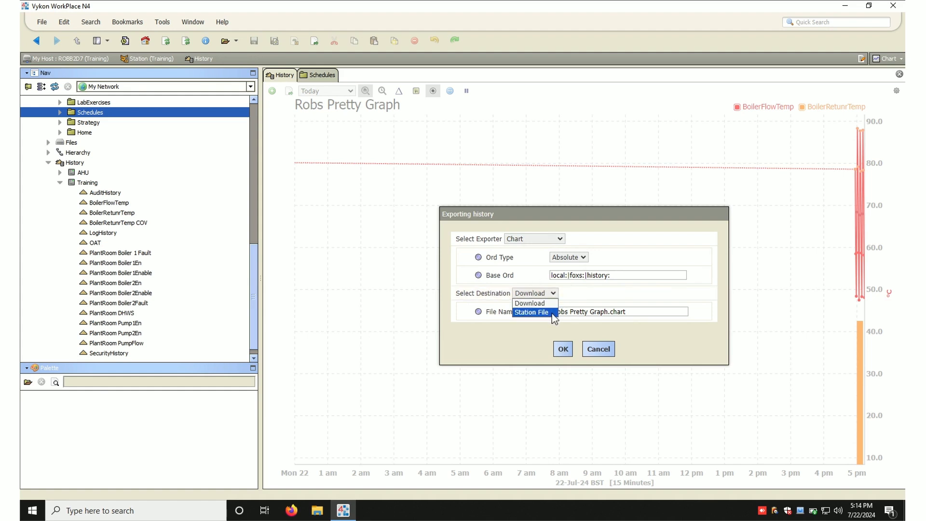
click(552, 312)
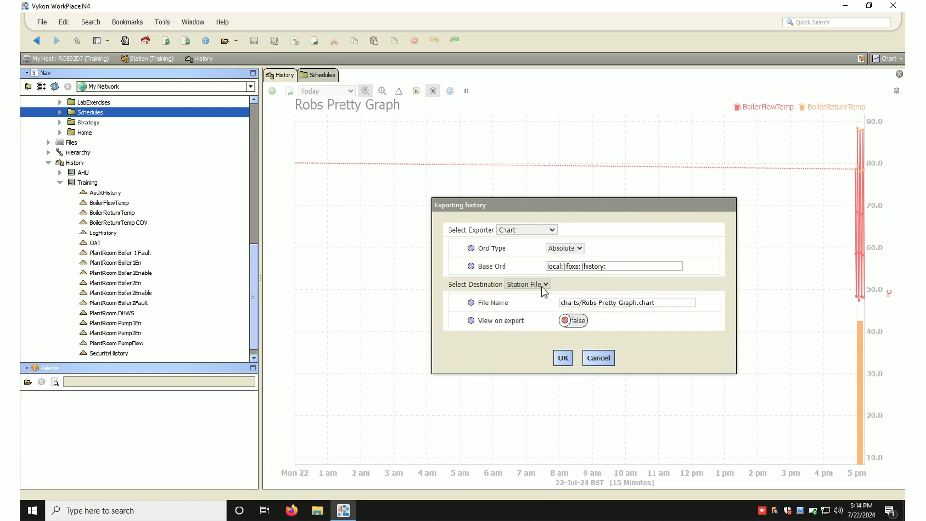
drag(586, 307, 689, 309)
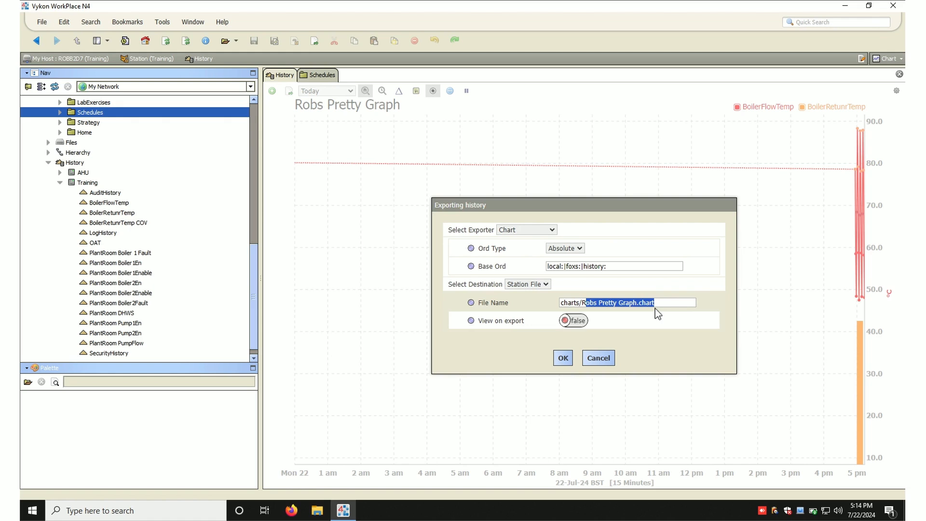
click(563, 360)
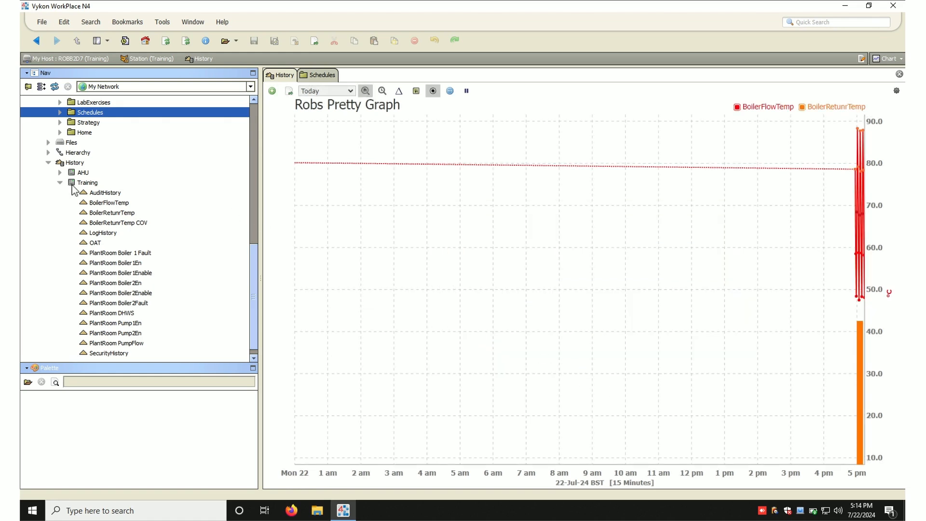
- Open the exported Robs Pretty Graph.chart file from the station's charts folder
click(48, 163)
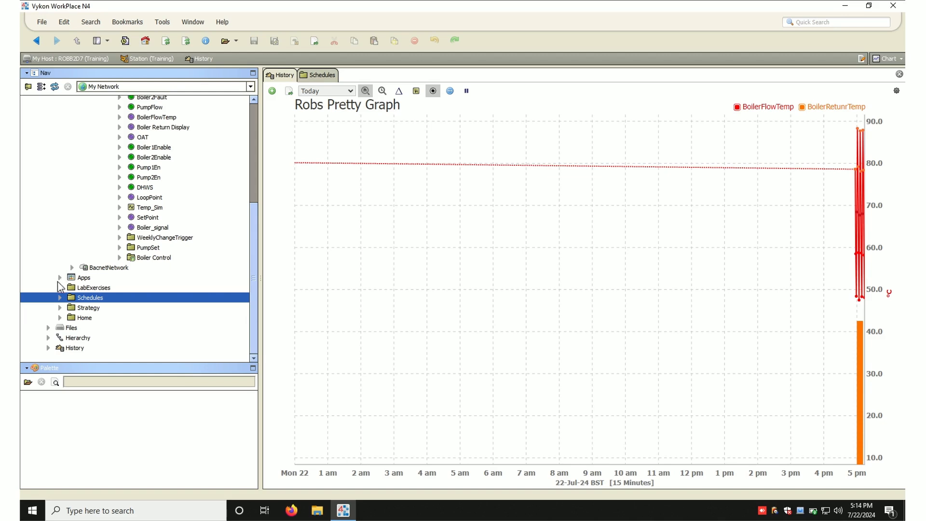
click(48, 328)
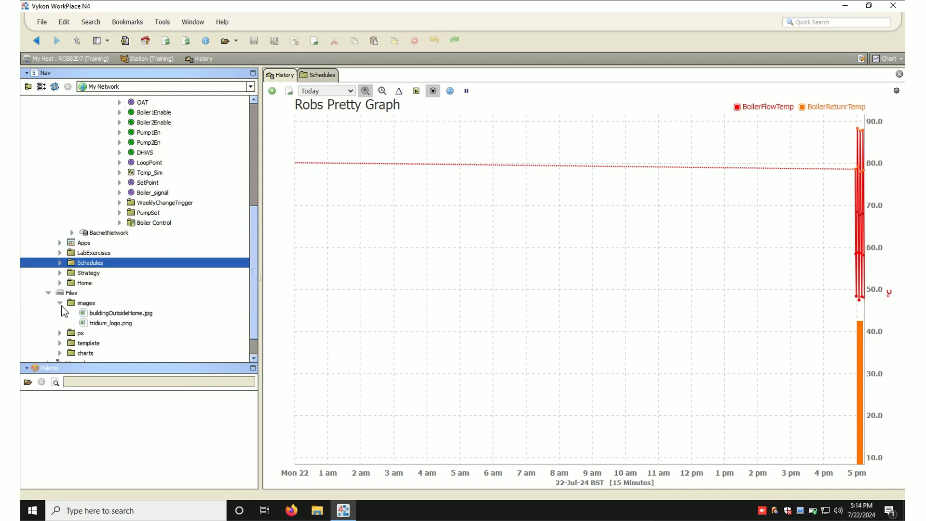
click(60, 303)
click(60, 333)
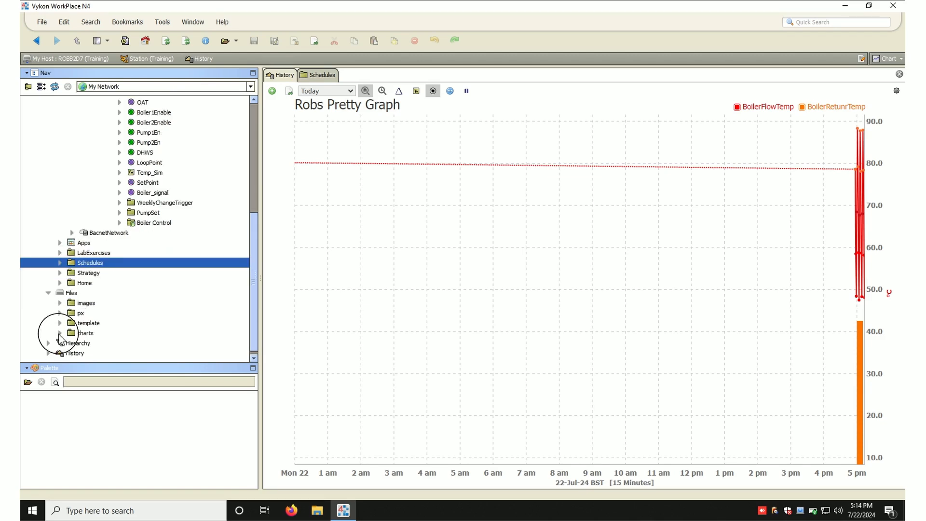
click(108, 344)
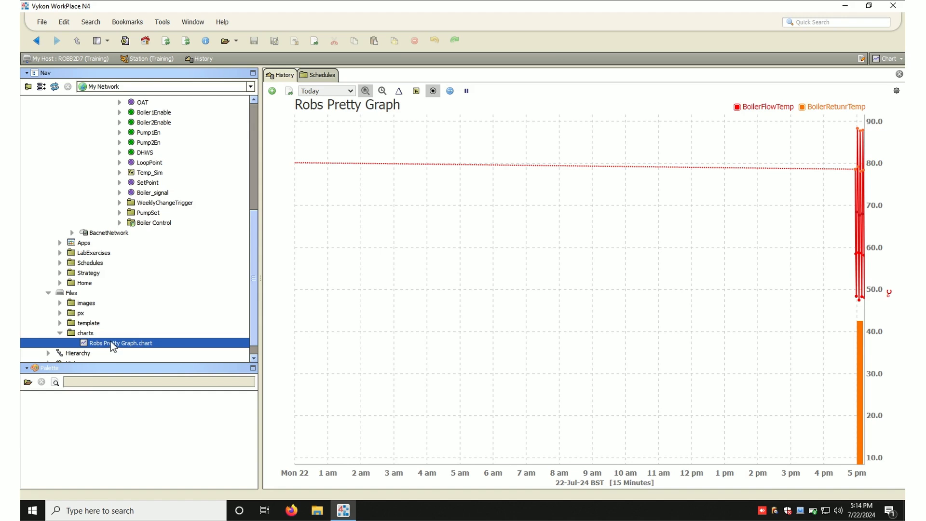
double_click(89, 333)
click(102, 342)
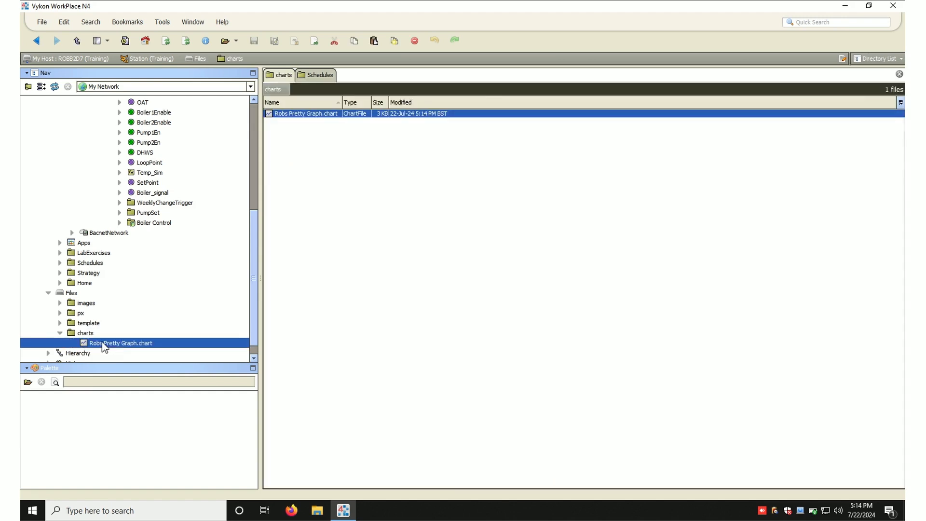
double_click(120, 343)
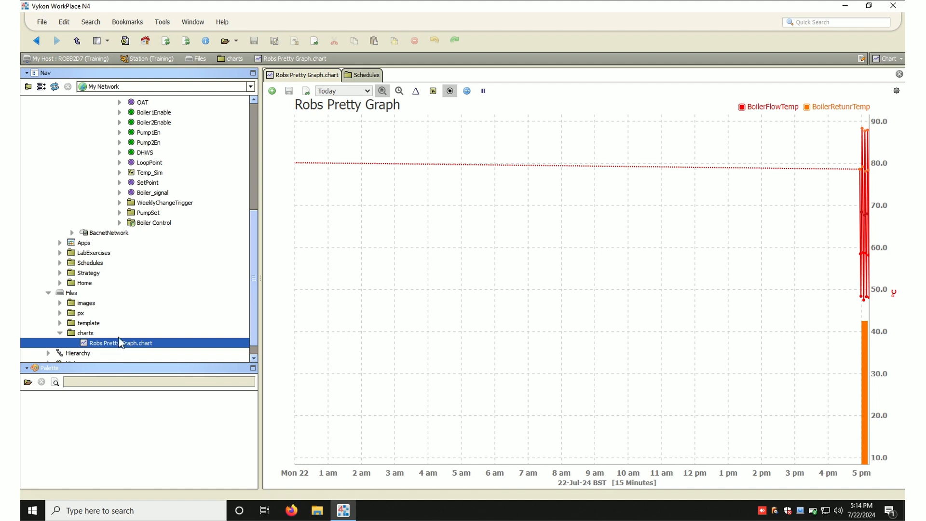
- Open the Home page in the Px editor and delete the existing BoilerReturnTemp history chart widget
double_click(84, 284)
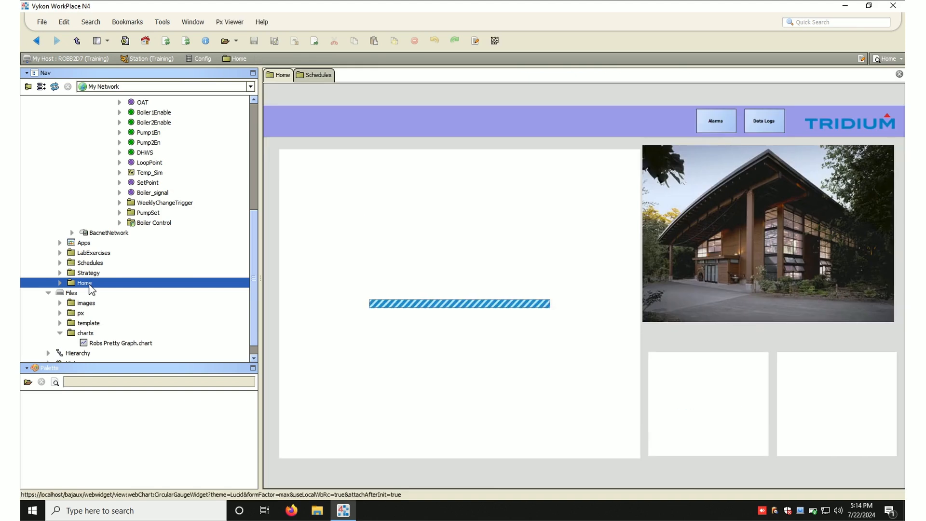
click(474, 40)
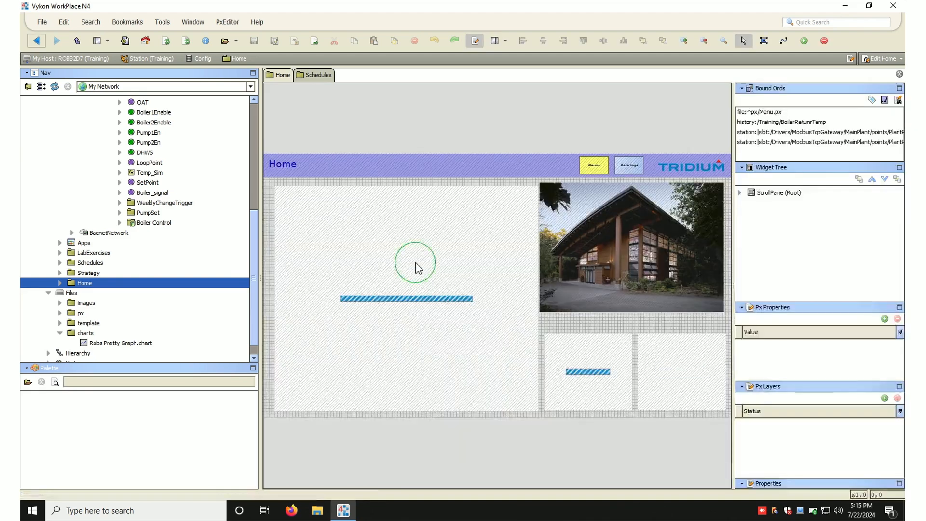
click(426, 268)
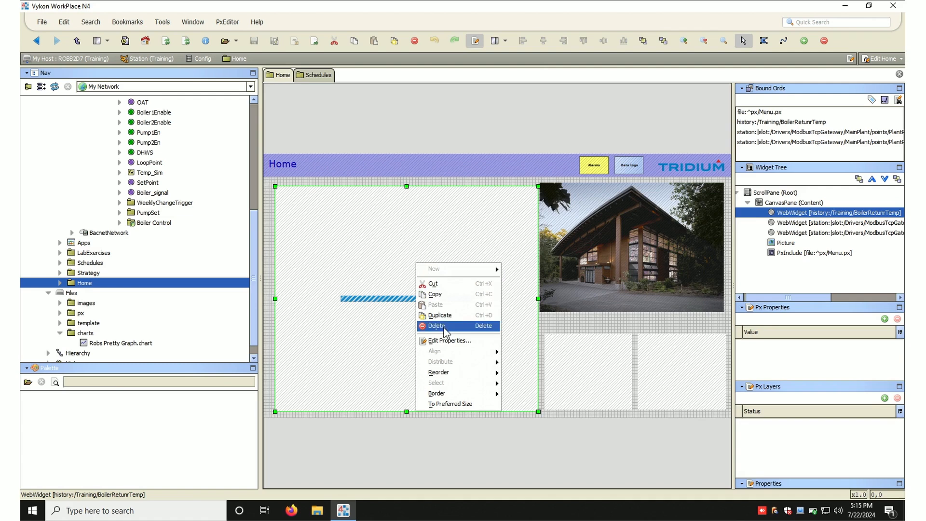
click(445, 329)
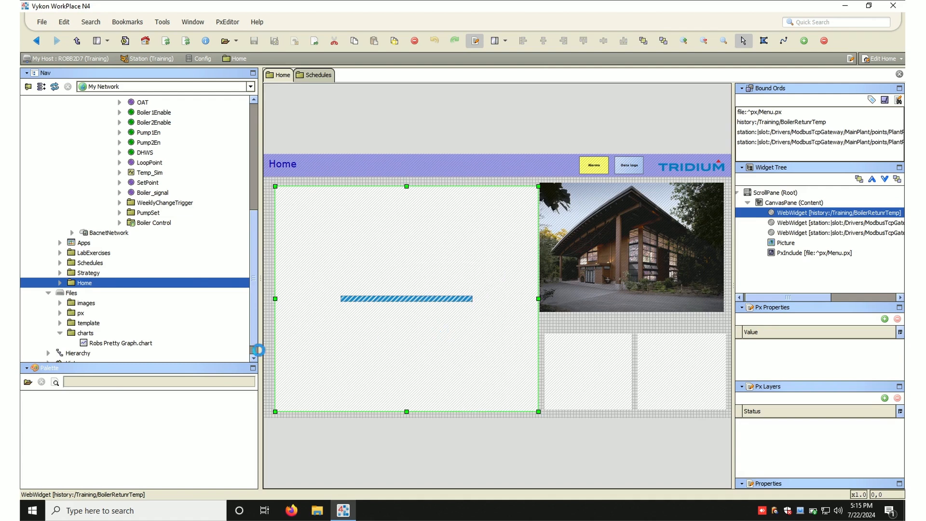
key(Delete)
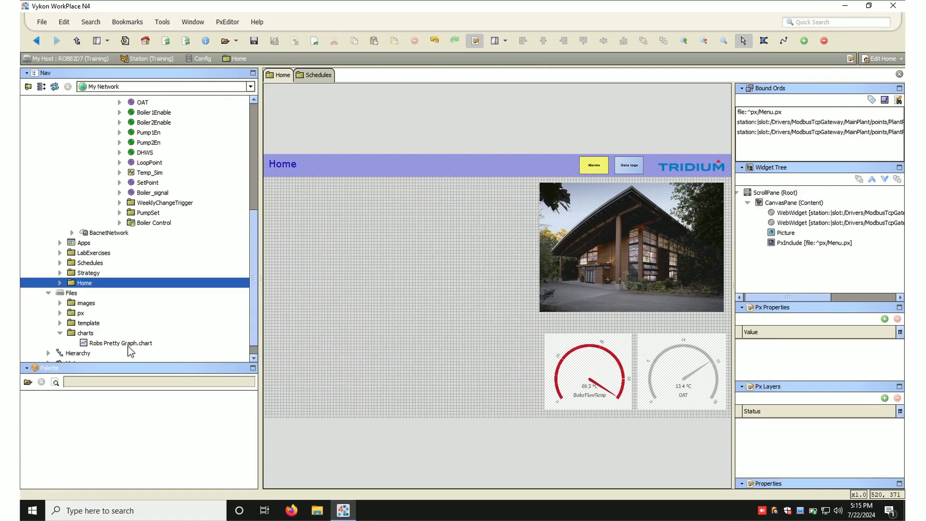
- Place Robs Pretty Graph.chart on the Home page as a Chart workbench view and resize it to fill the left panel
click(121, 344)
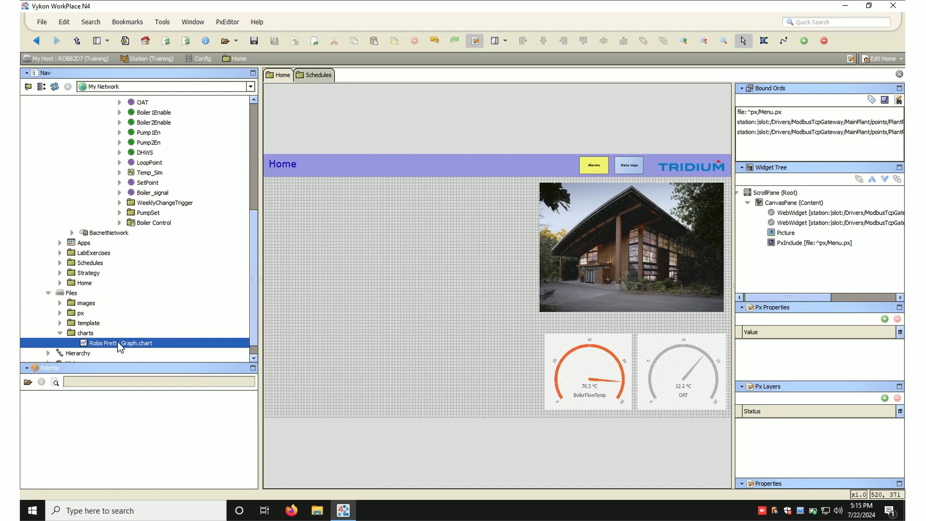
drag(95, 350, 279, 199)
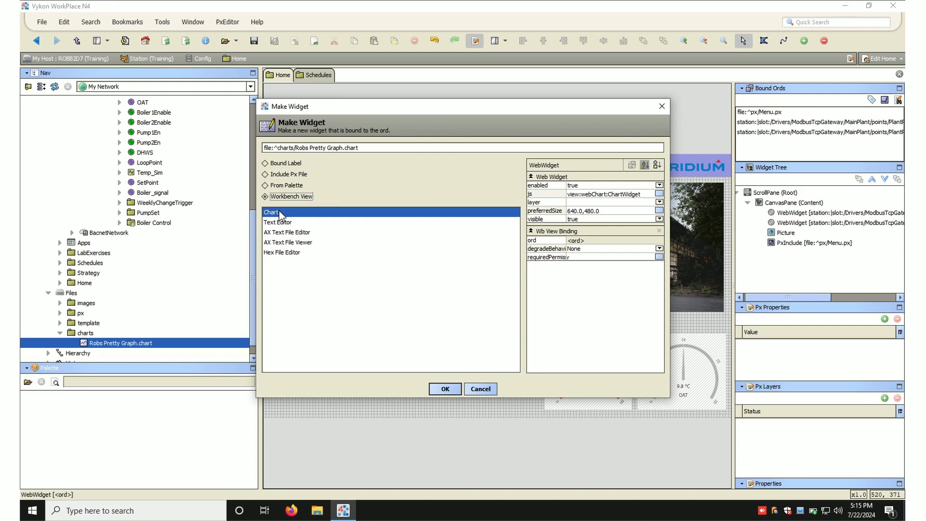
click(440, 389)
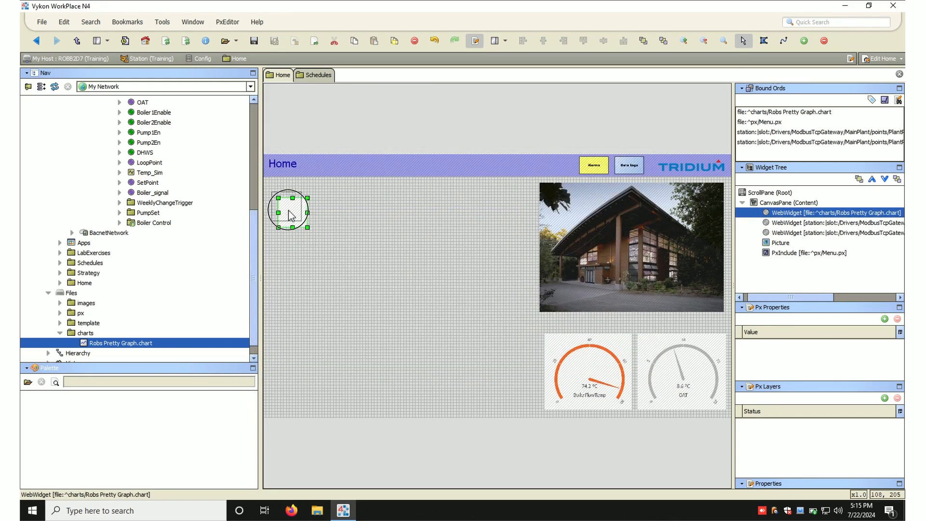
drag(285, 216, 535, 411)
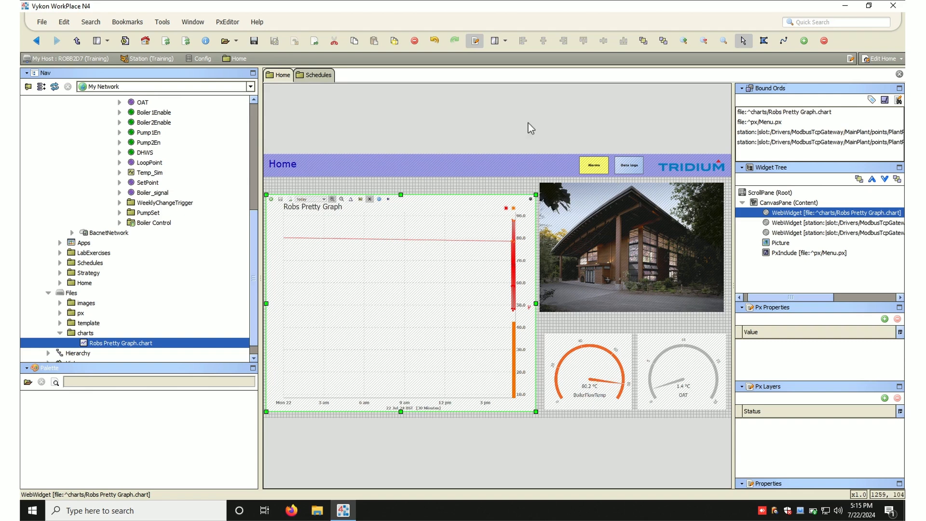
- Switch to viewing the Home page, add the OAT point to the chart and save the chart
click(478, 48)
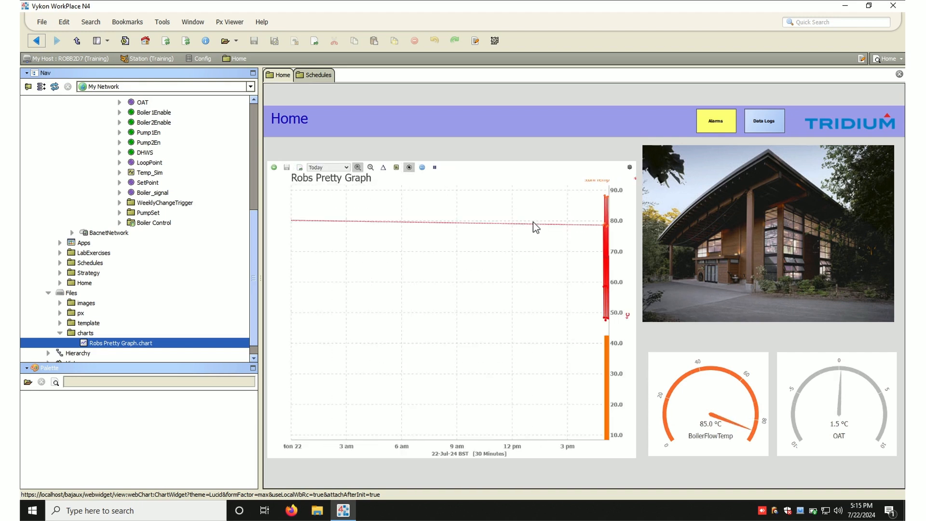
drag(147, 107, 383, 256)
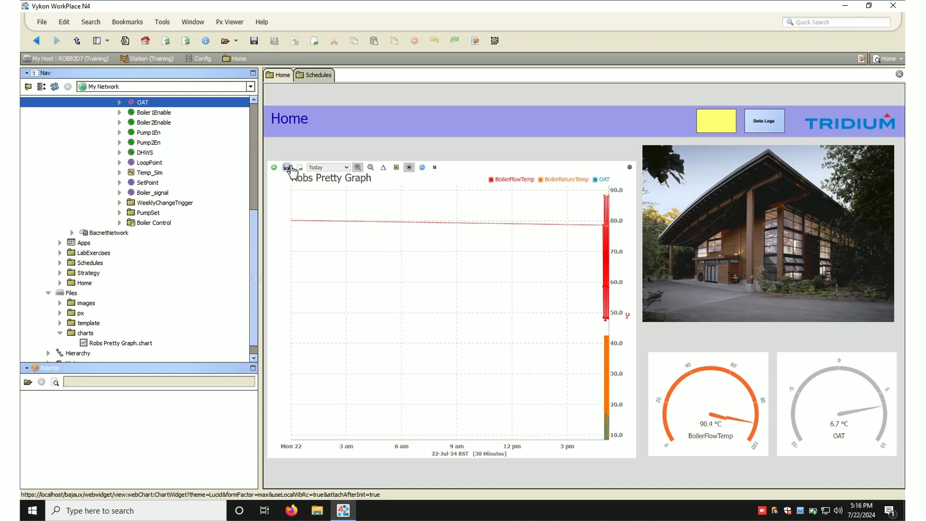
click(289, 169)
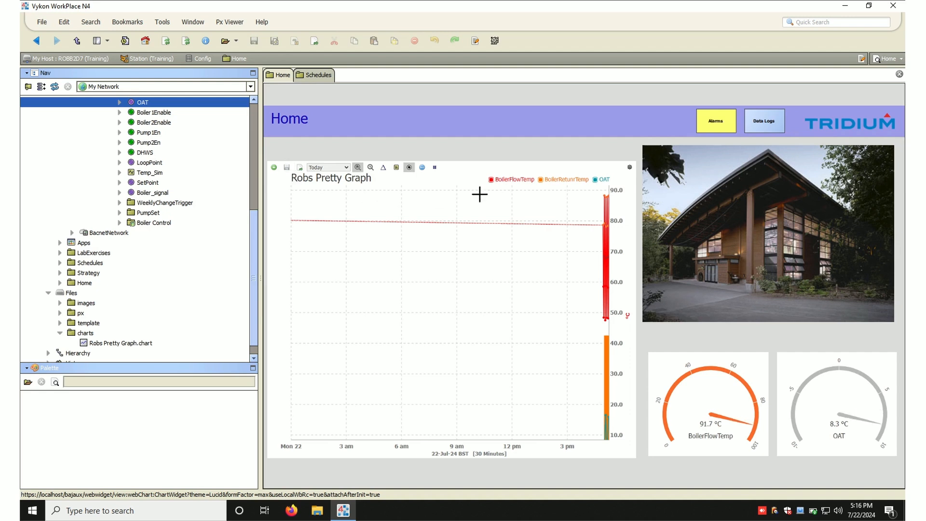
- Remove BoilerReturnTemp from the chart and save the chart
click(567, 187)
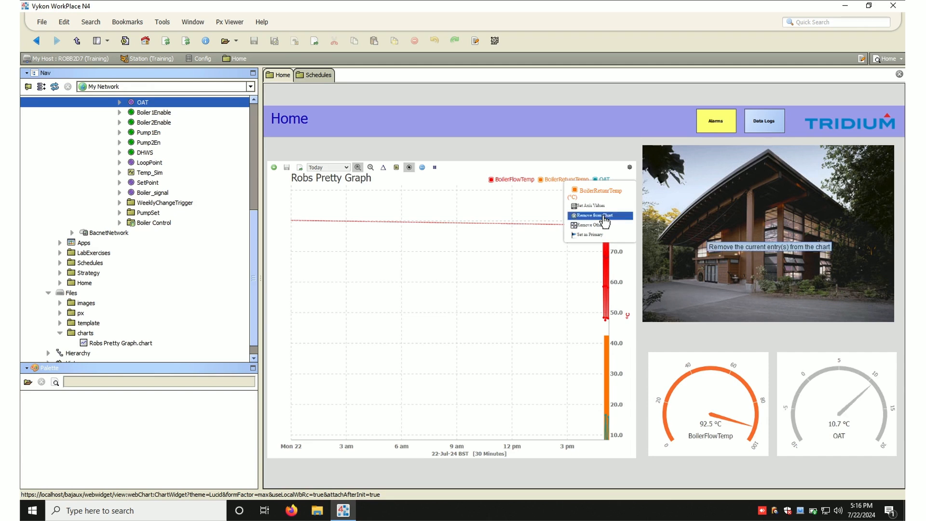
click(604, 220)
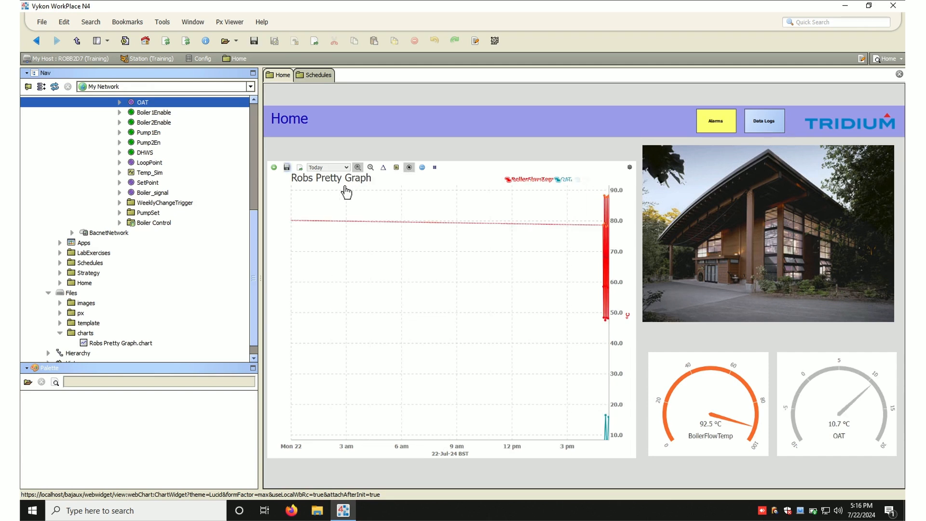
click(289, 168)
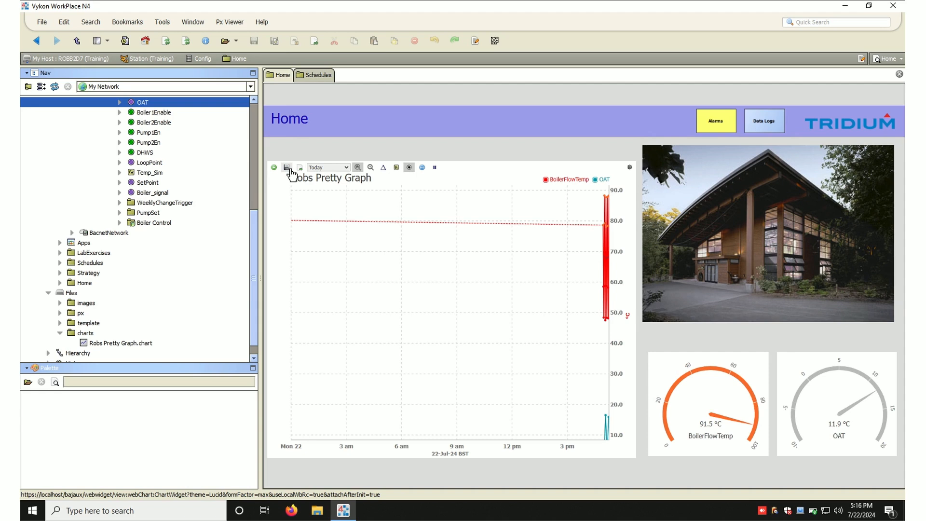
- Inspect the chart's axis options and the values at a point on the chart
mouse_move(607, 399)
click(619, 352)
mouse_move(600, 430)
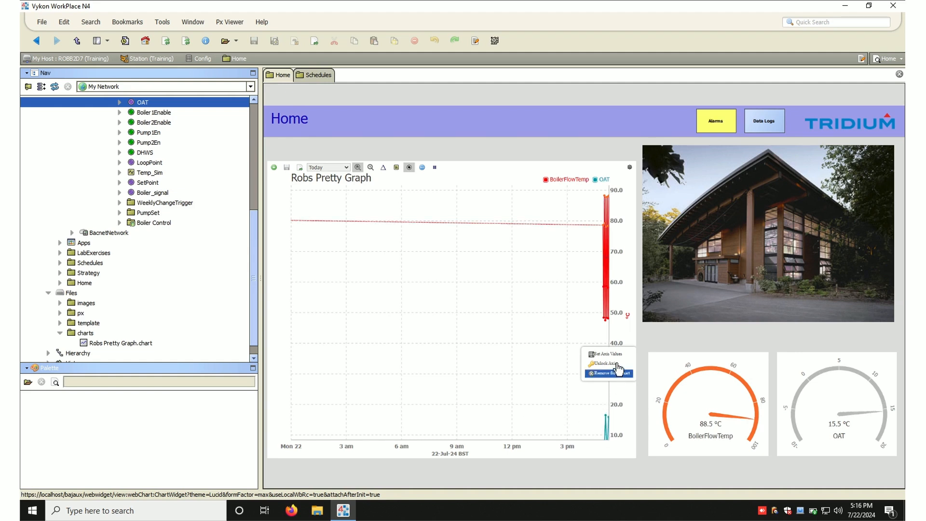
click(536, 333)
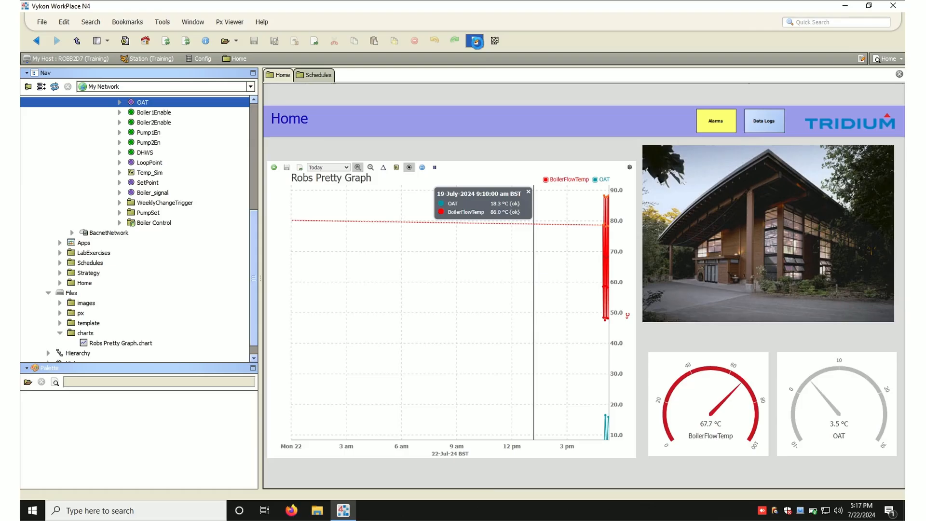
- Preview the PumpSet graphic and return to editing the Home page
click(476, 41)
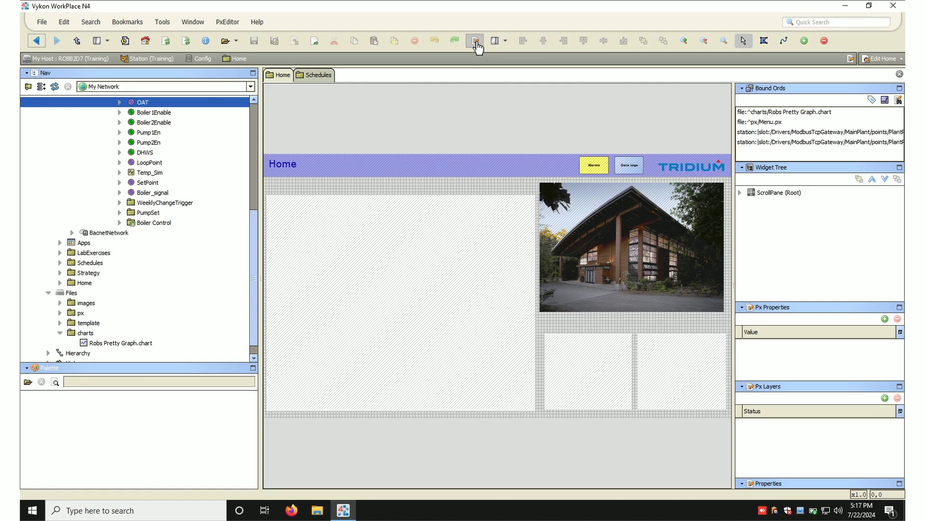
click(136, 214)
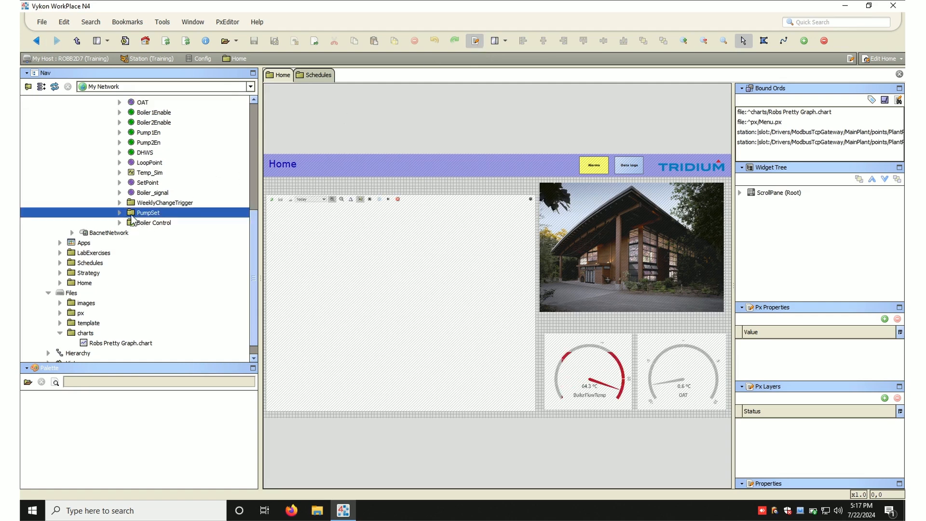
double_click(137, 218)
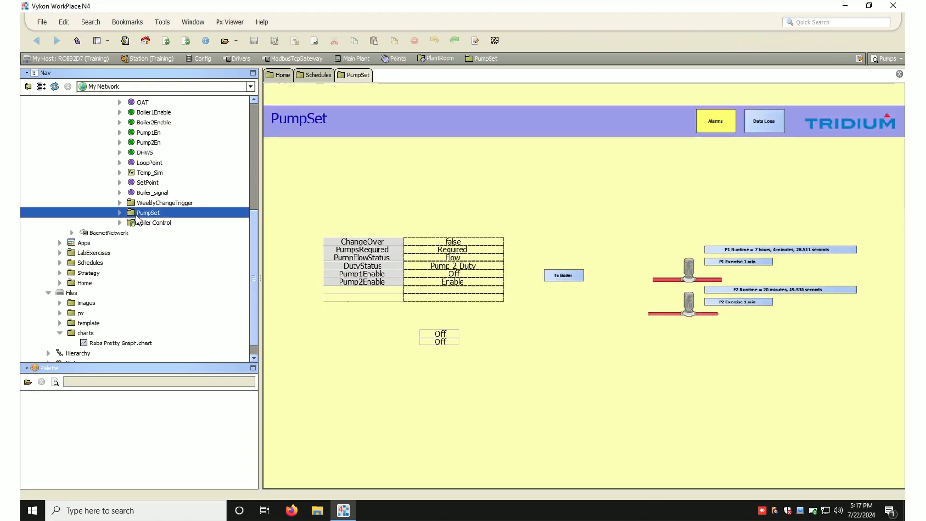
click(279, 76)
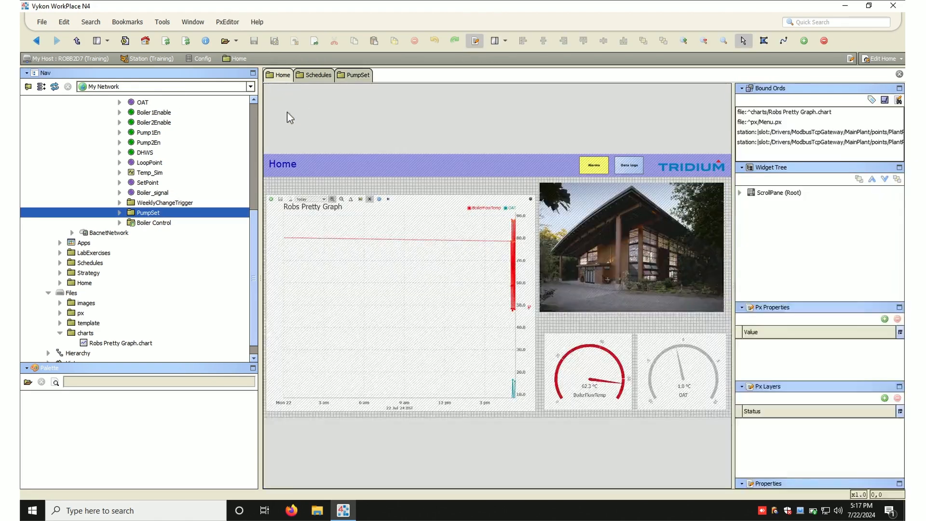
- Add a kitPx HyperlinkButton bound to PumpSet with the text Pumps, placed below the building picture
drag(150, 213, 571, 317)
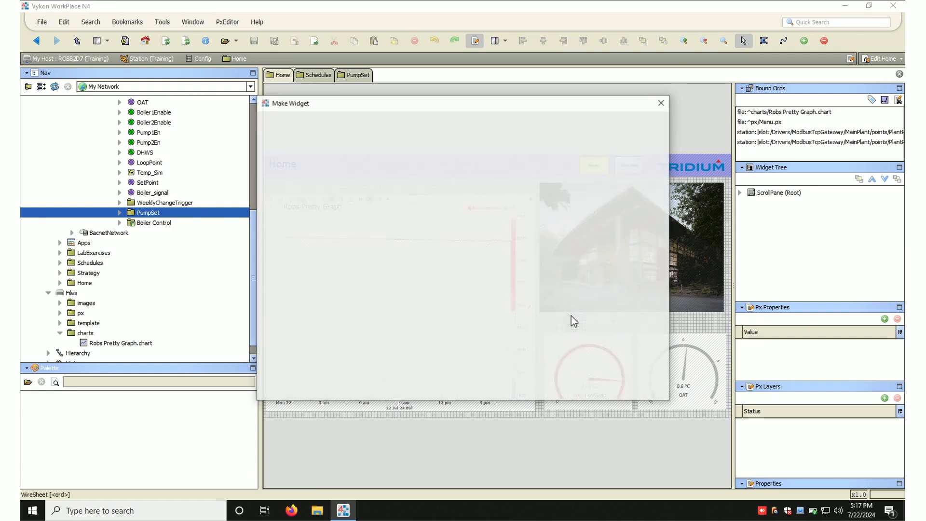
click(287, 181)
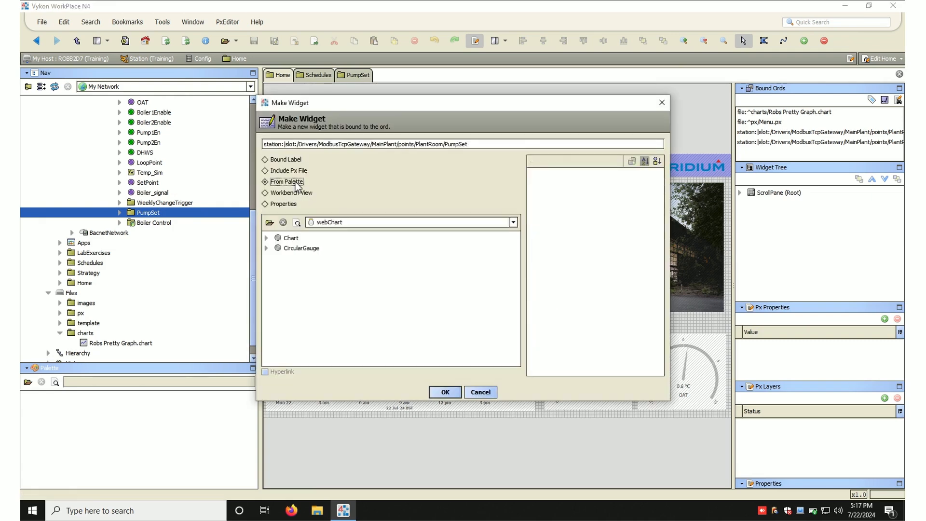
click(270, 222)
text(kit)
click(279, 215)
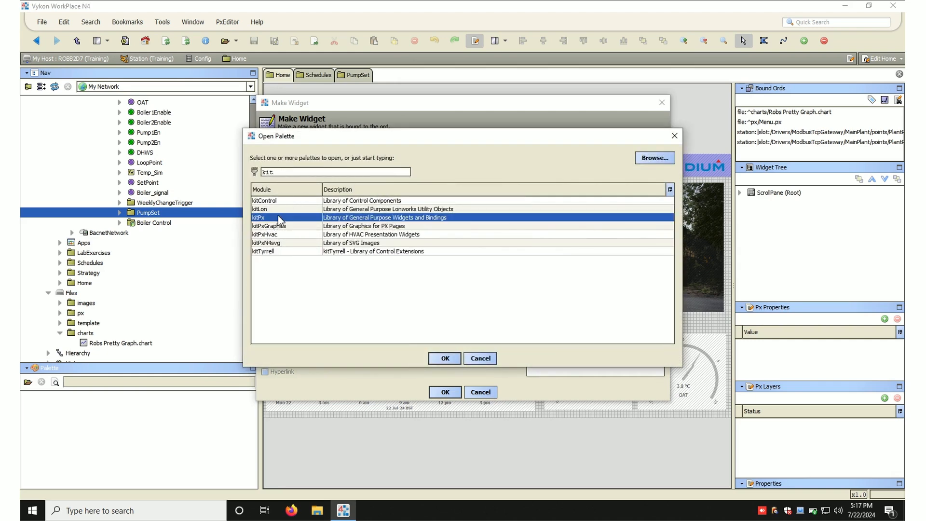
double_click(278, 215)
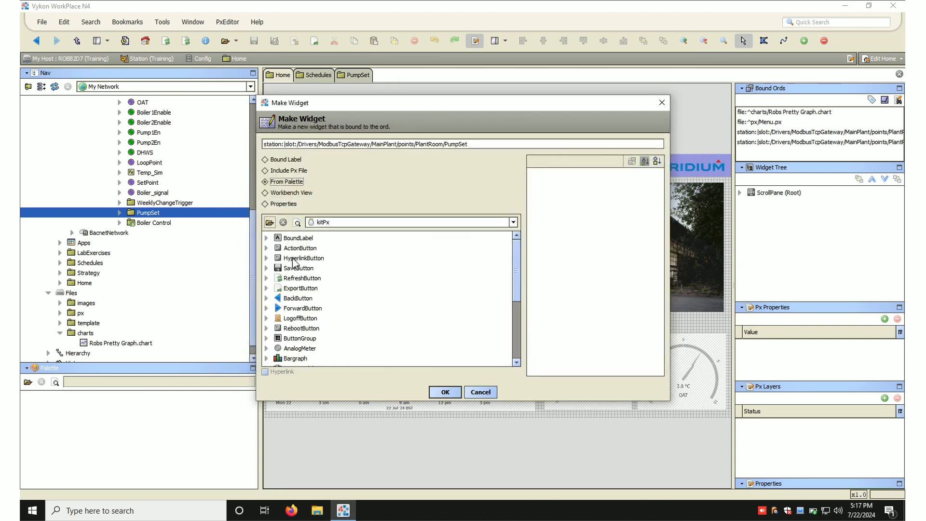
click(294, 259)
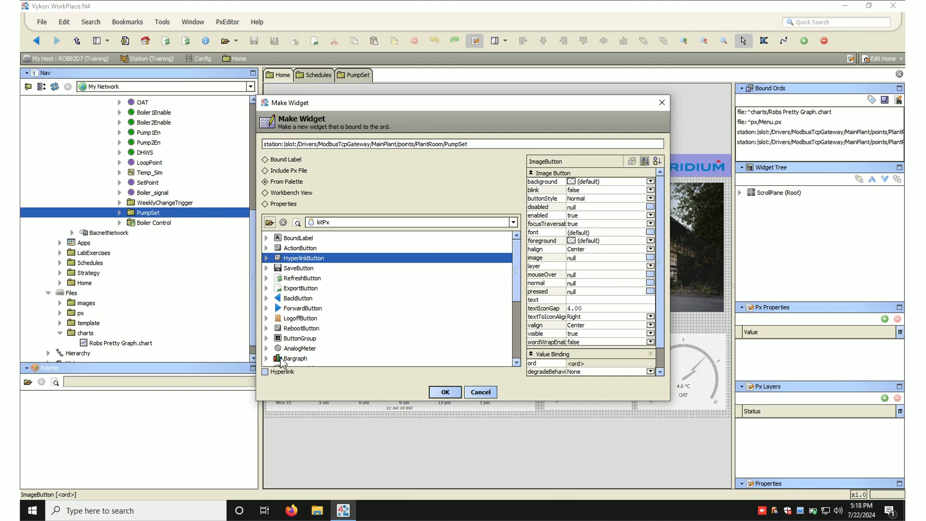
click(265, 372)
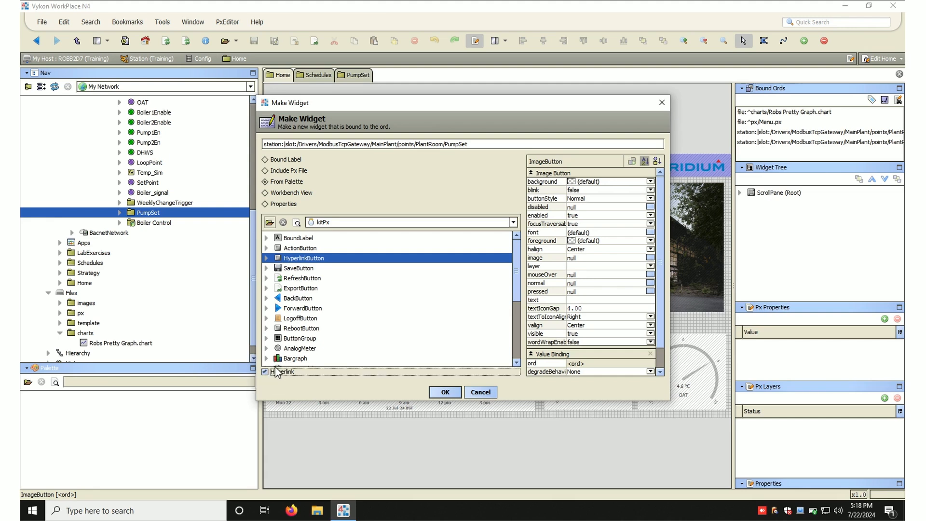
click(583, 300)
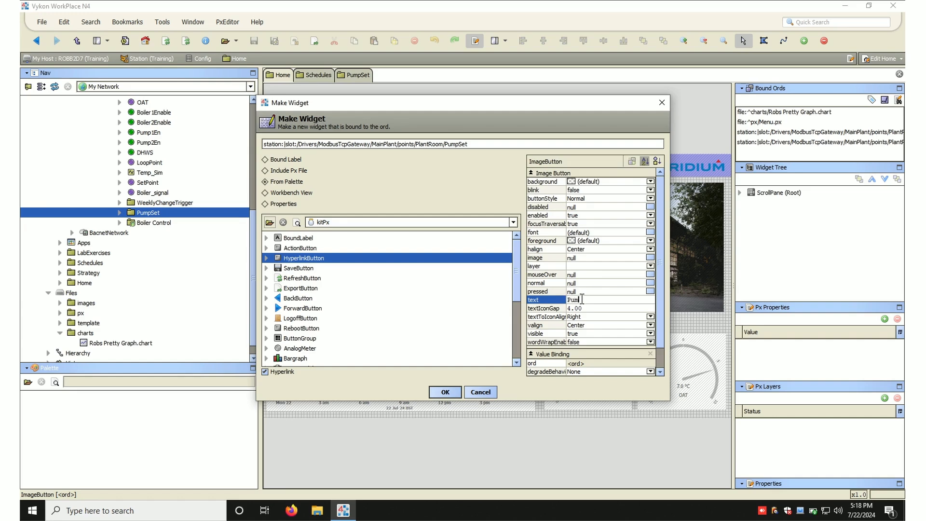
click(444, 391)
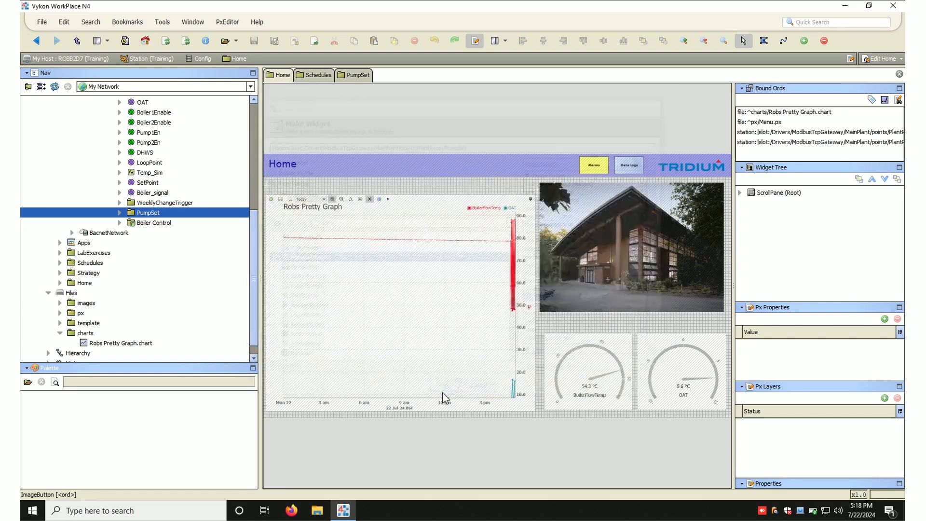
mouse_move(593, 321)
mouse_down()
mouse_move(569, 325)
mouse_move(578, 328)
mouse_up()
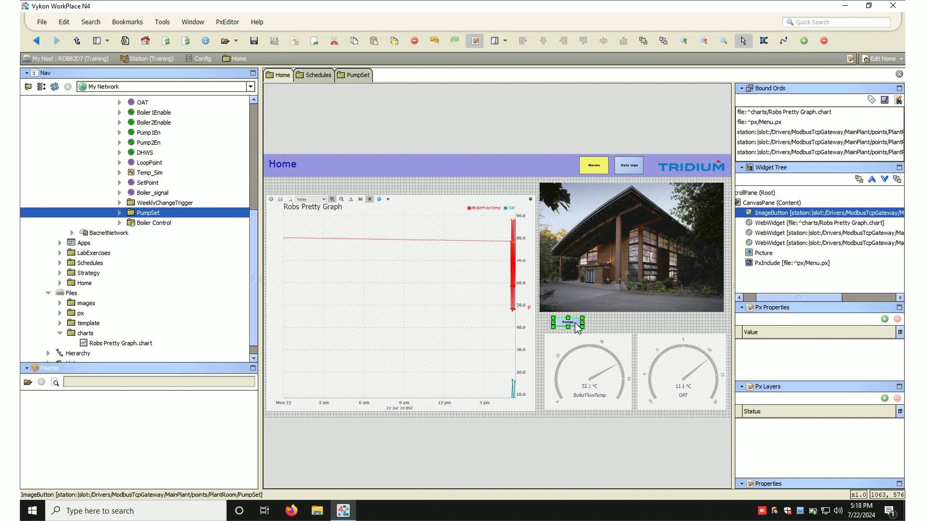
- Add a second hyperlink button bound to Boiler Control with the text Boilers beside the Pumps button
drag(155, 223, 626, 323)
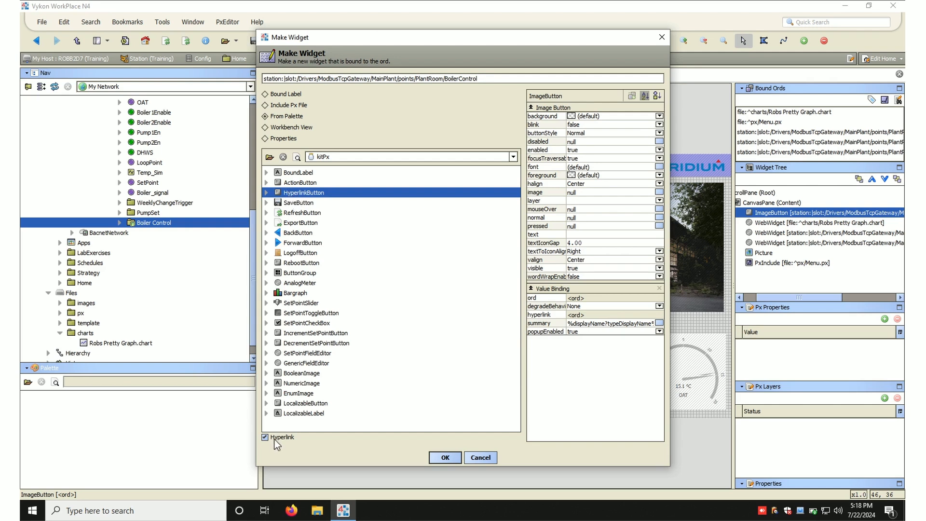
click(571, 234)
text(Boilers)
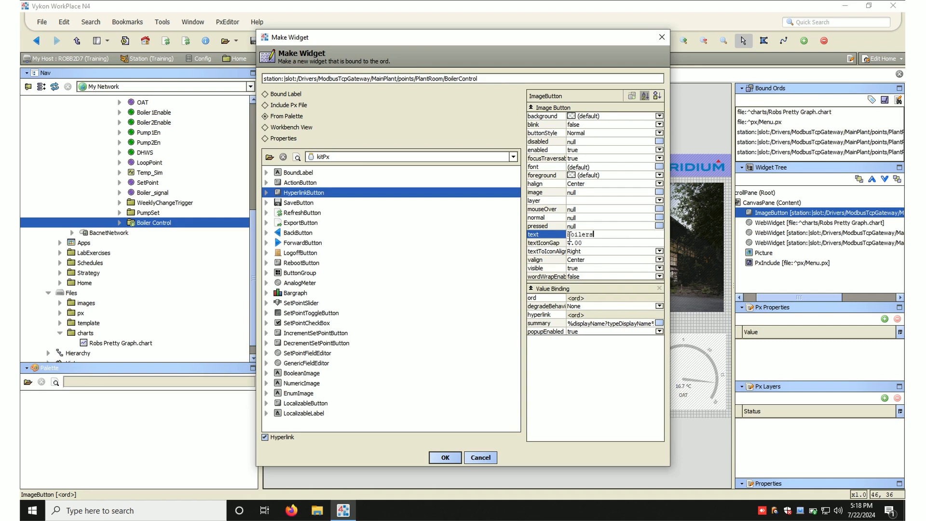
click(443, 458)
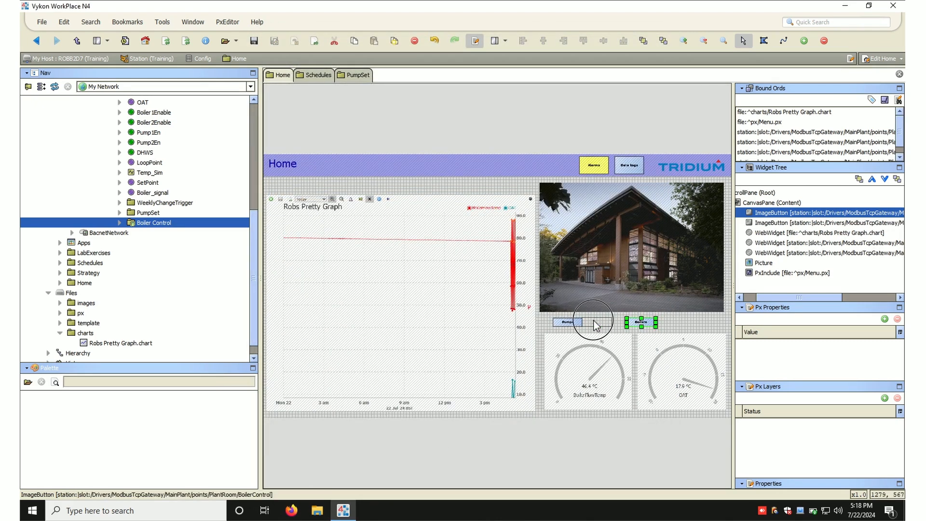
drag(595, 321, 597, 321)
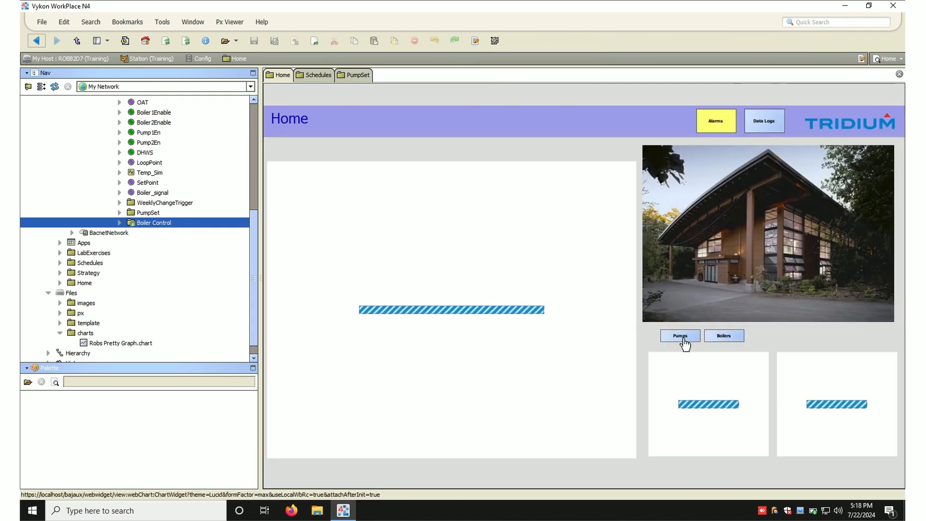
- Follow the Pumps link, then open the LabExercises PxInclude page in the Px editor
click(683, 339)
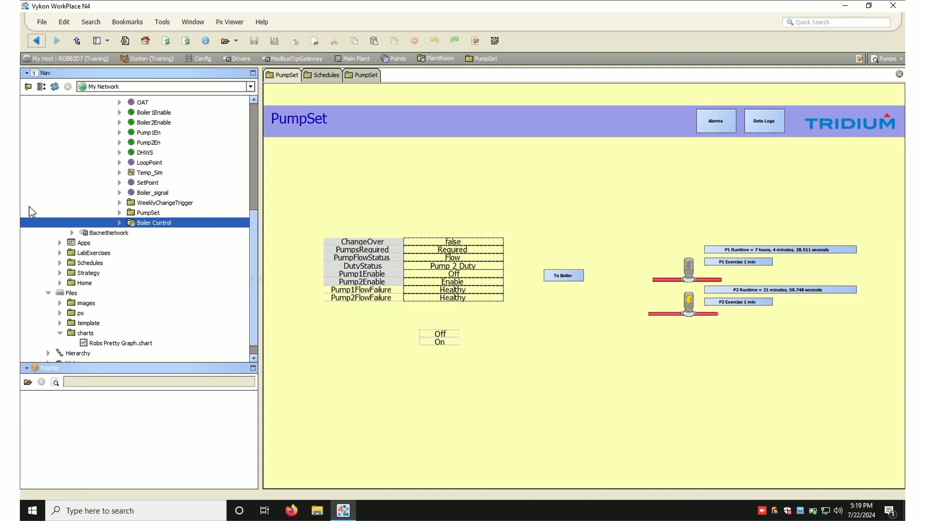
click(60, 253)
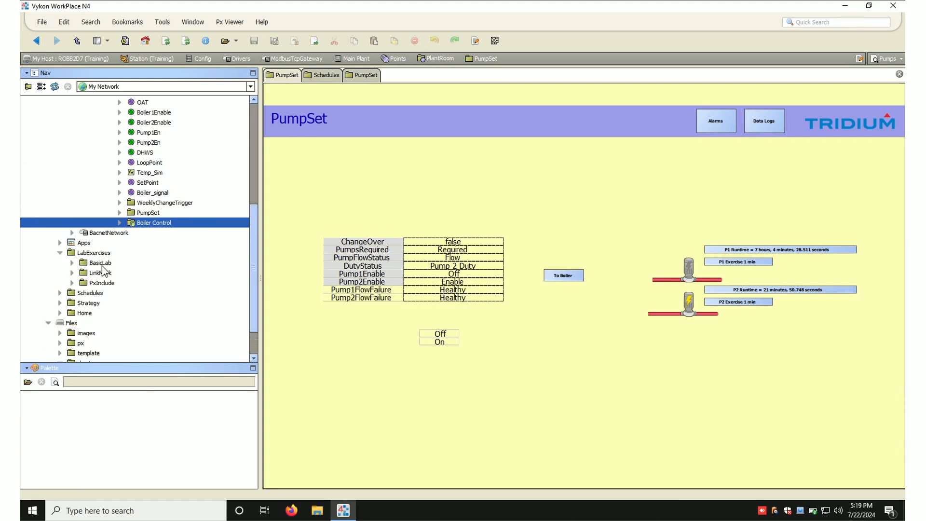
click(105, 284)
double_click(106, 285)
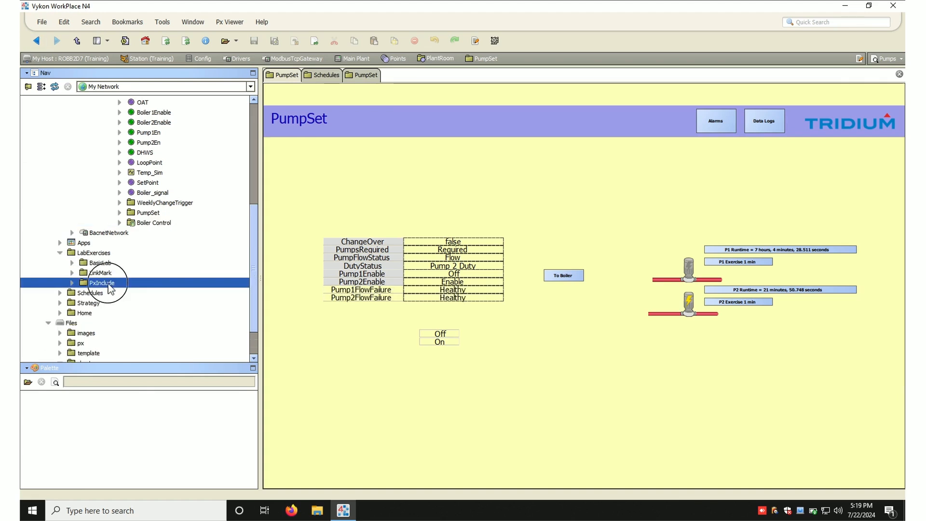
click(475, 40)
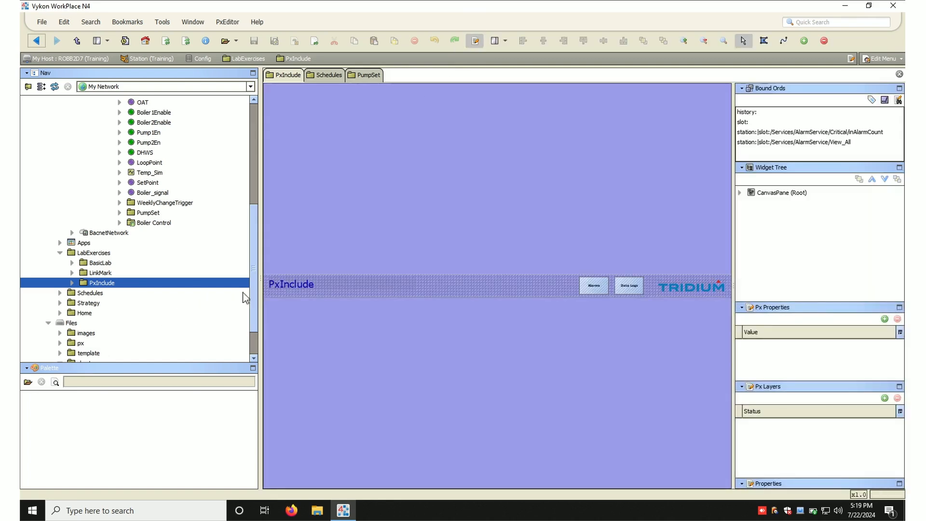
- Add a hyperlink button bound to the Home folder with the text Home to the PxInclude header, beside Alarms
scroll(251, 319, down, 3)
click(87, 268)
drag(86, 267, 536, 282)
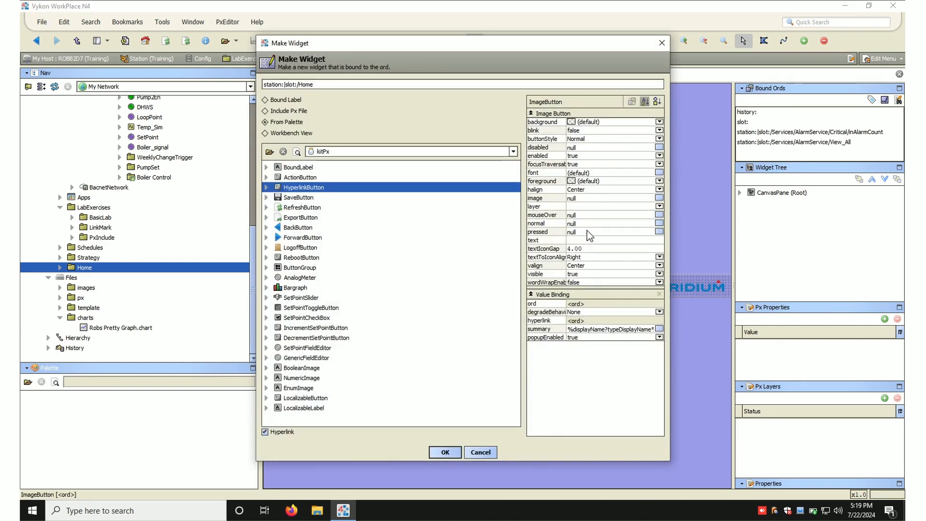
click(575, 240)
text(Home)
click(445, 452)
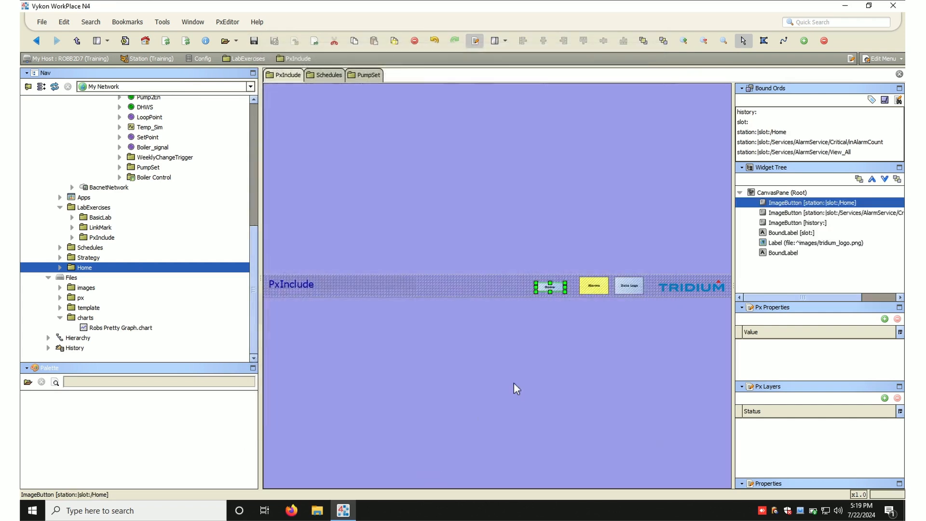
mouse_move(556, 286)
mouse_down()
mouse_move(561, 295)
mouse_move(562, 277)
mouse_up()
- Open the Tridium logo label's properties and add a Value Binding to it
click(574, 339)
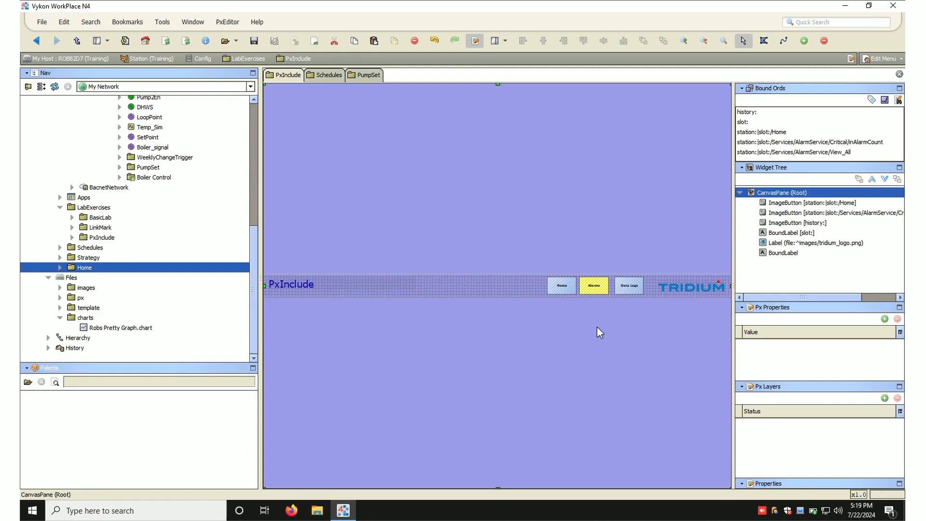
click(688, 289)
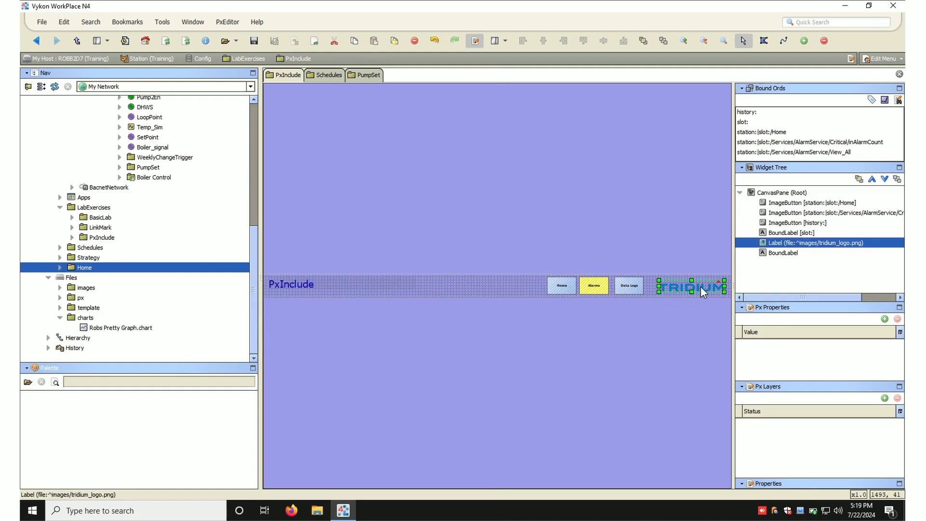
double_click(704, 286)
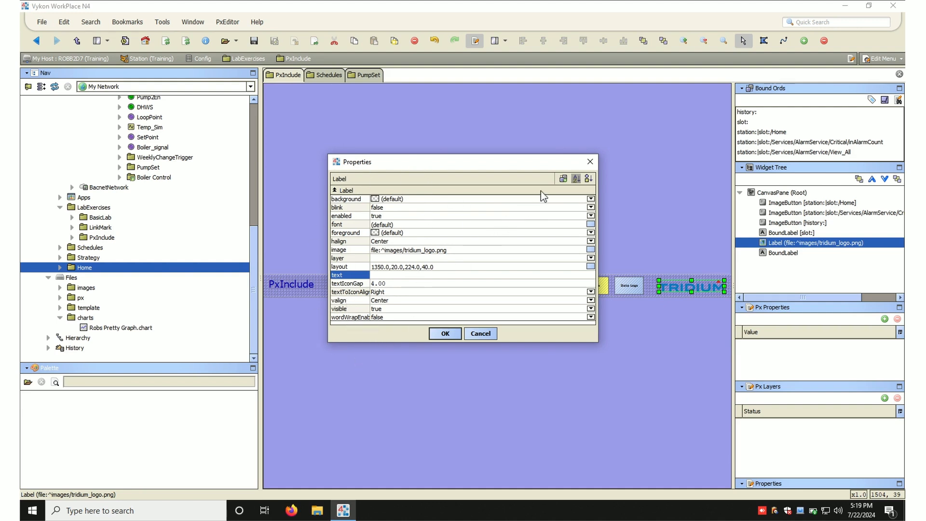
click(563, 179)
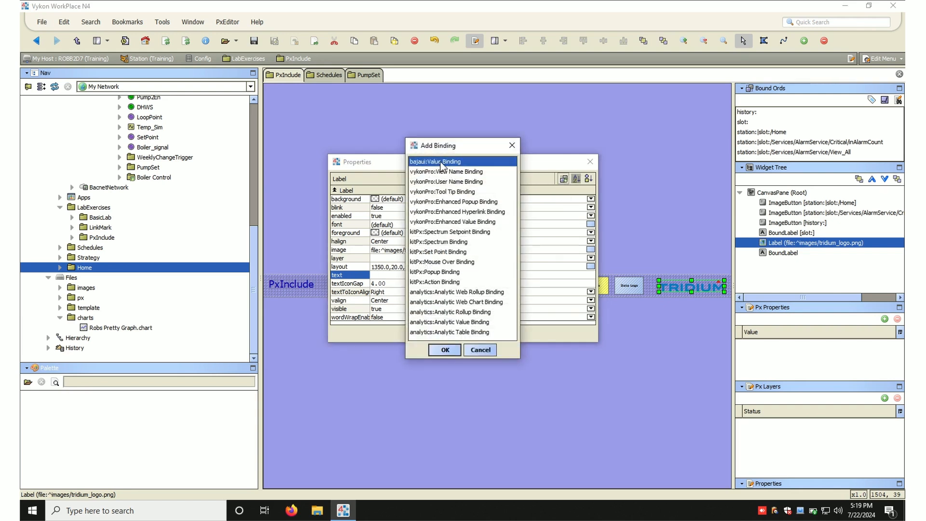
double_click(442, 162)
drag(579, 343, 555, 472)
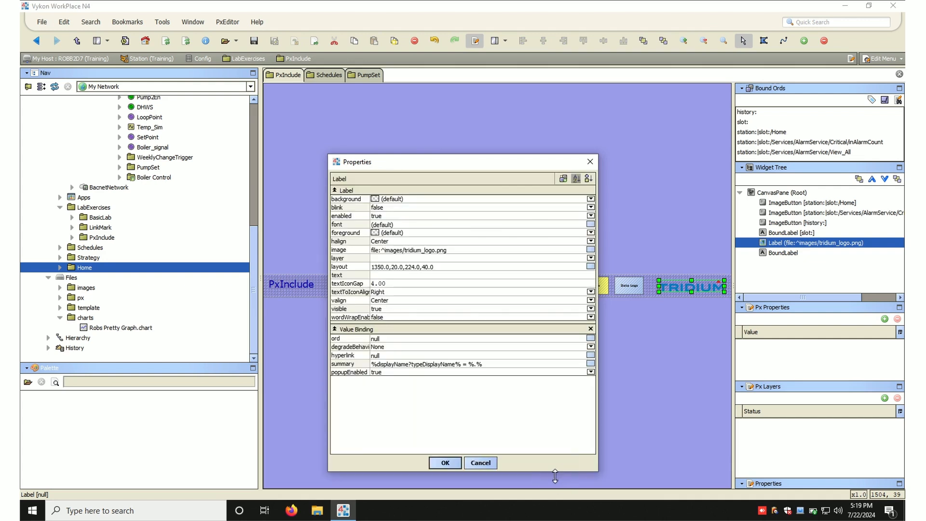
- Set the logo binding's hyperlink to station:|slot:/Home using the Component Chooser and apply the properties
click(387, 338)
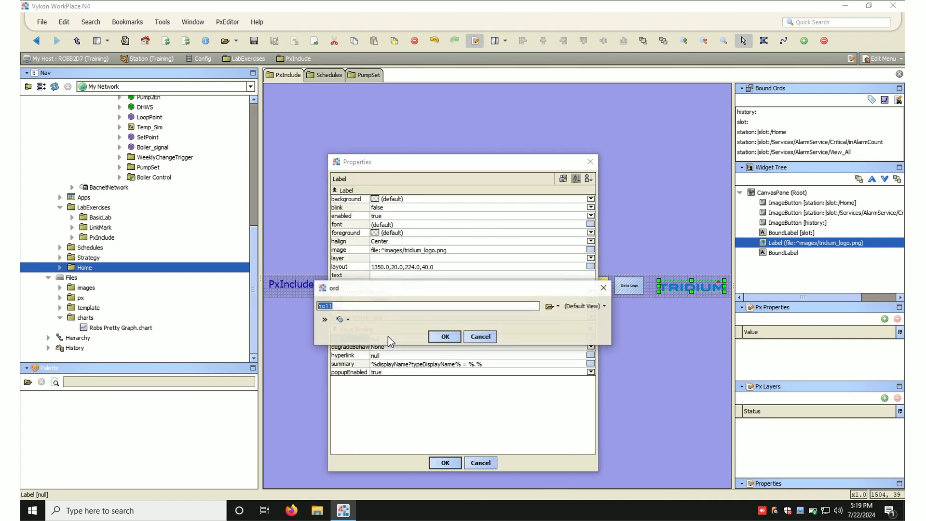
click(484, 339)
click(347, 357)
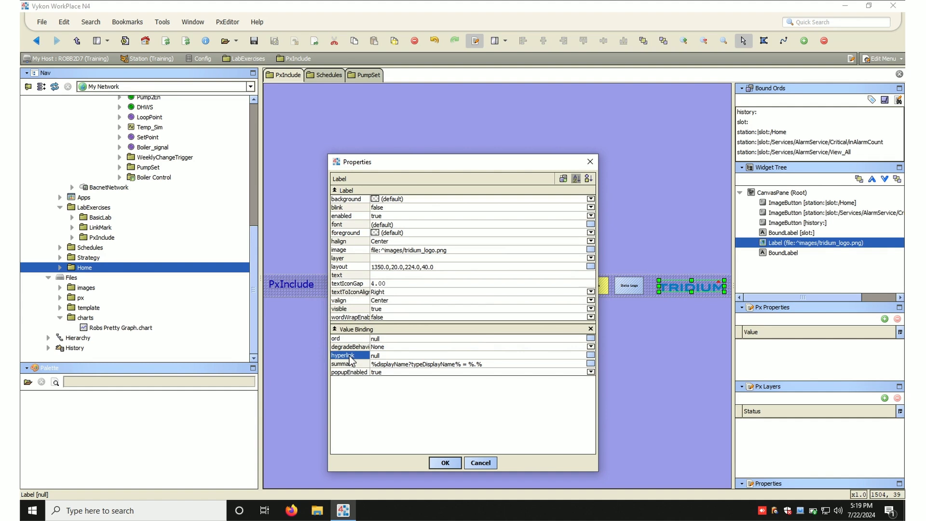
click(389, 356)
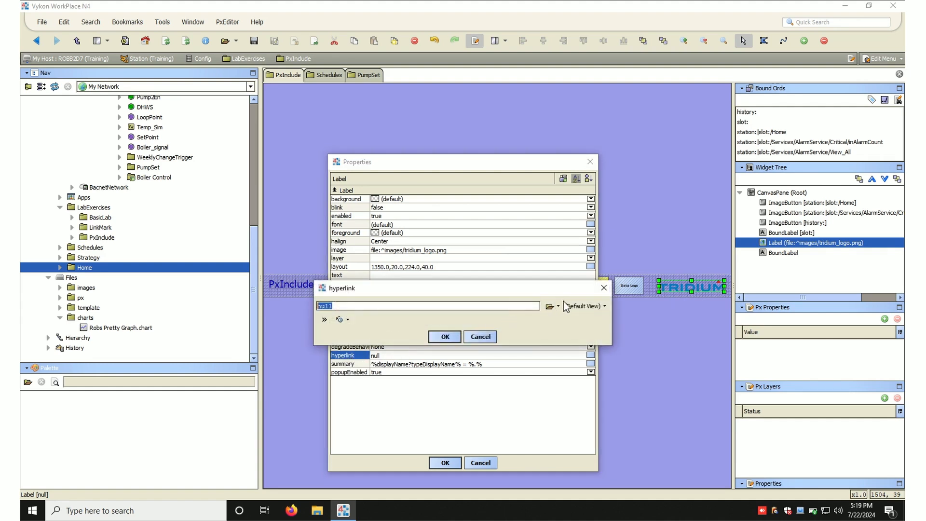
click(559, 311)
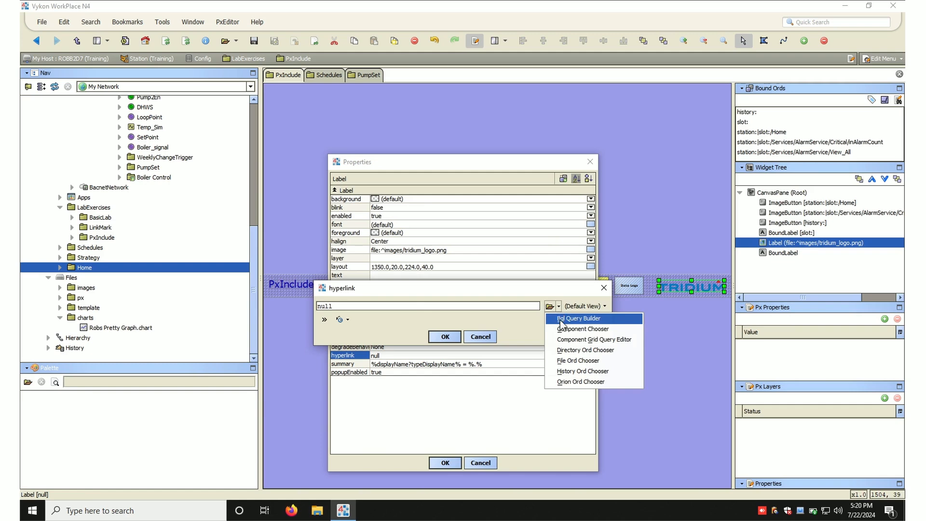
click(562, 331)
click(437, 323)
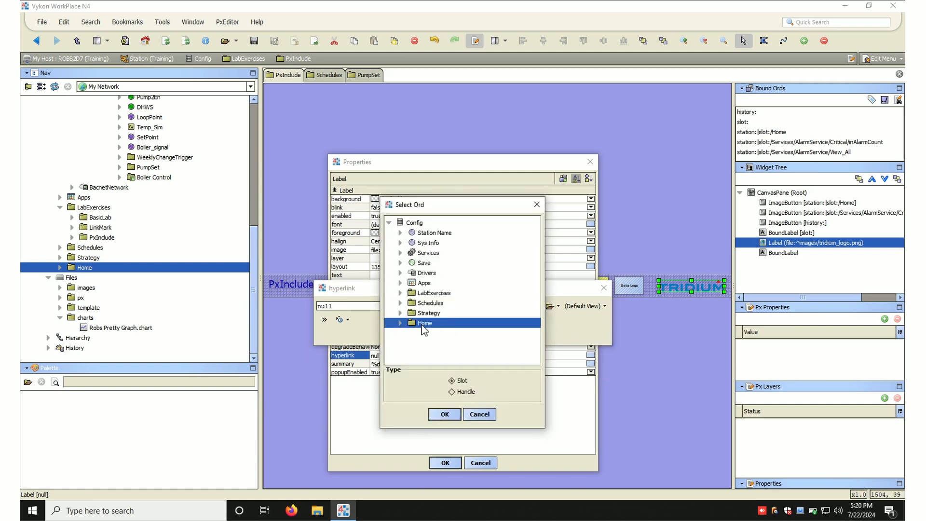
click(450, 415)
click(453, 341)
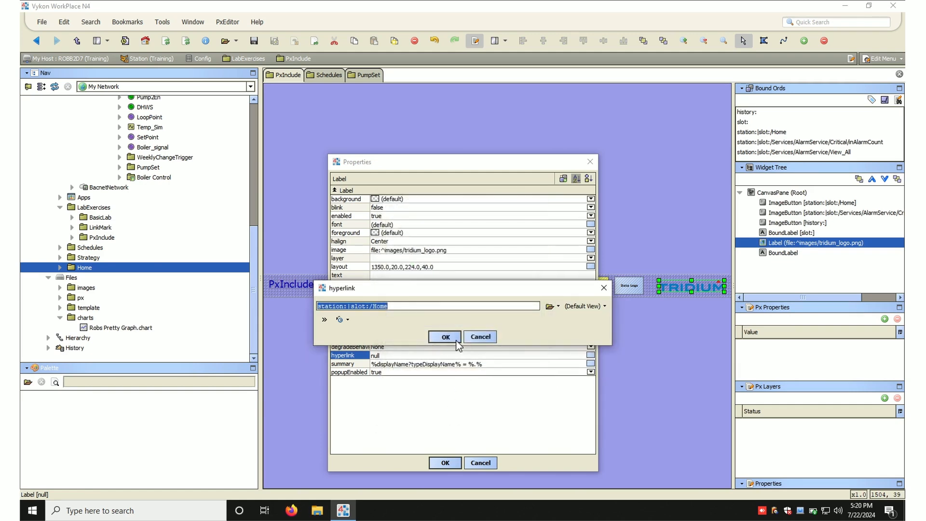
click(449, 460)
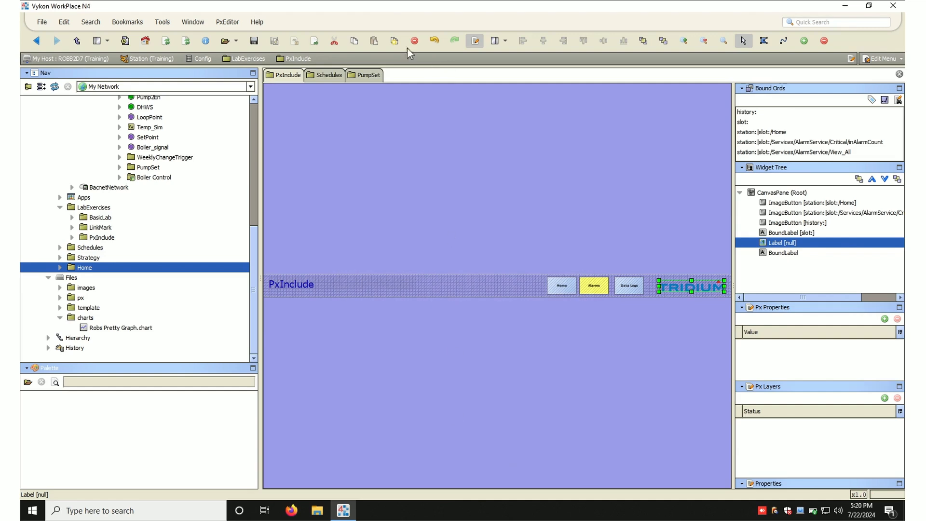
- Save the PxInclude page, switch to the viewer and test the Tridium logo link
click(253, 41)
click(475, 41)
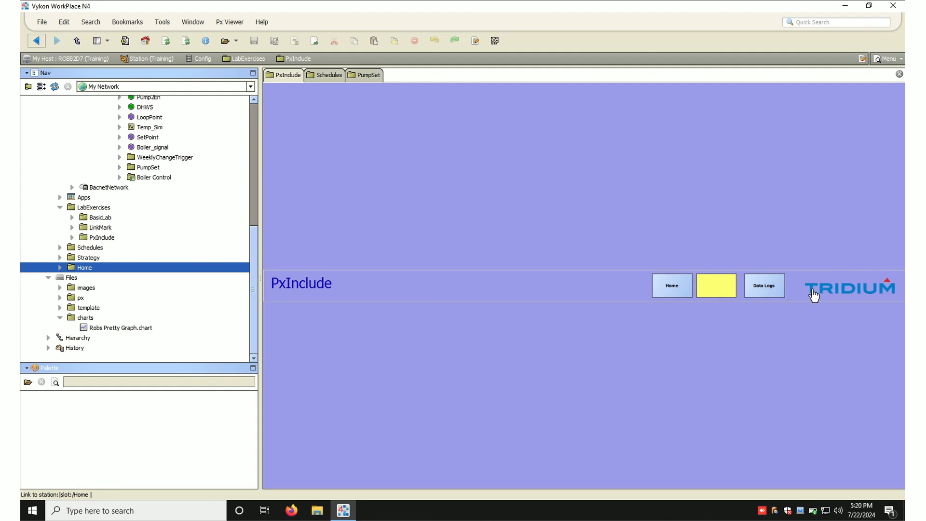
click(853, 294)
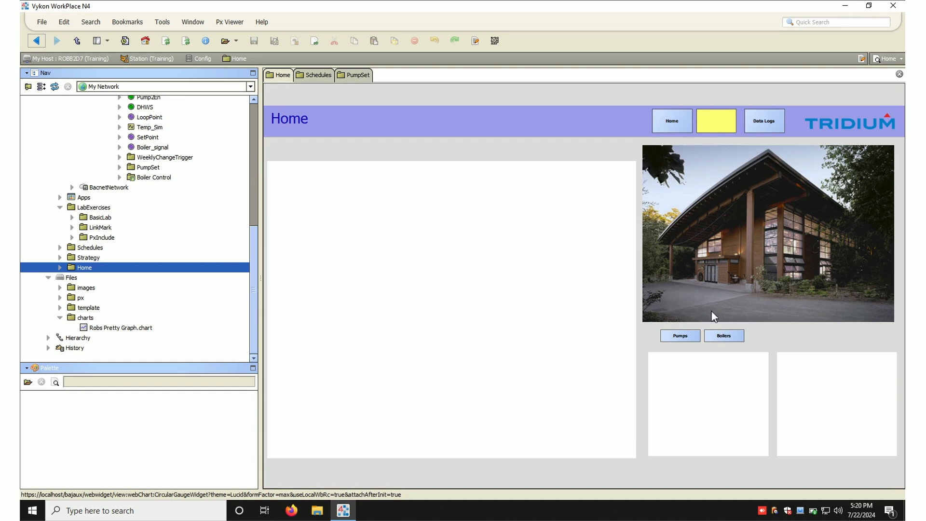
- Test the Pumps, Home, Boilers and logo navigation links on the Home and Boiler Control pages
click(691, 335)
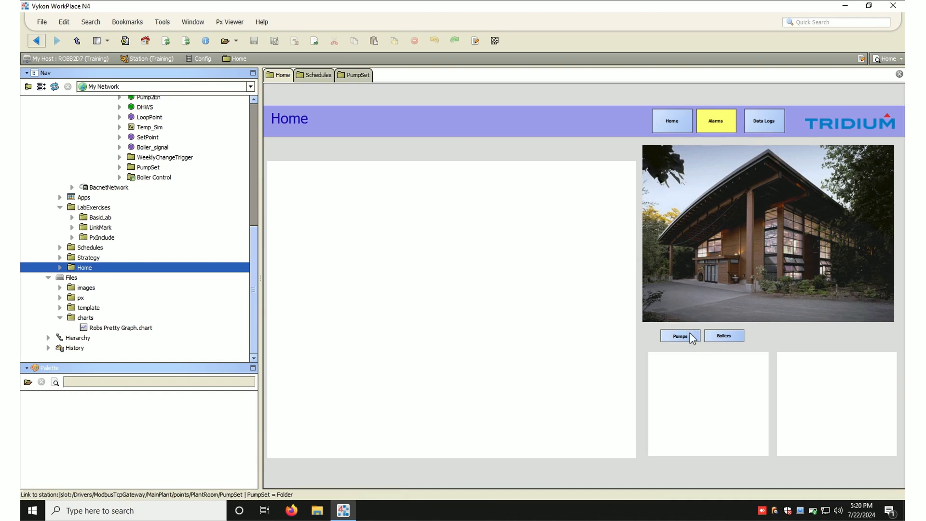
click(679, 123)
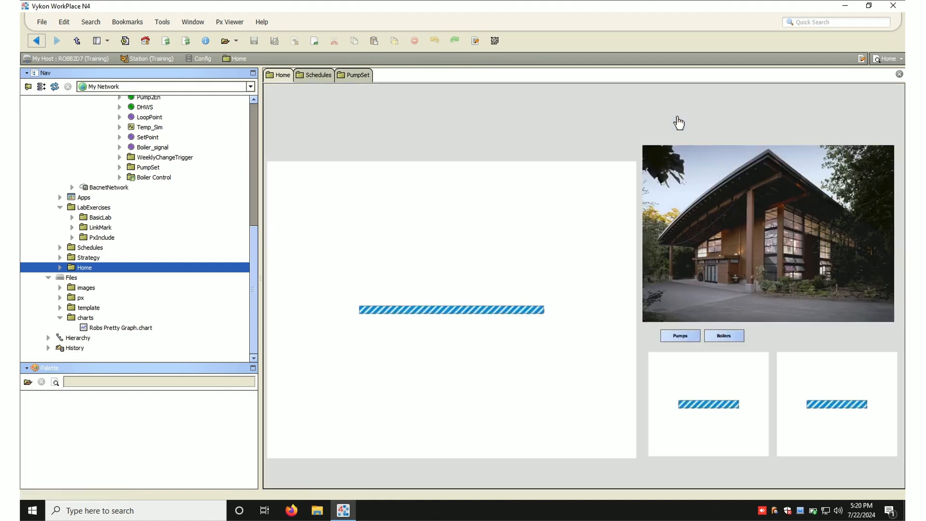
click(723, 344)
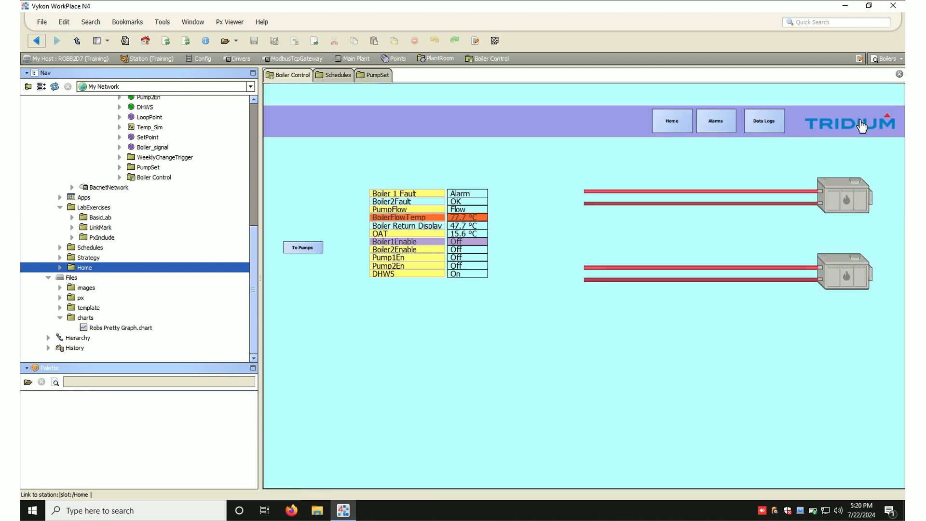
click(829, 128)
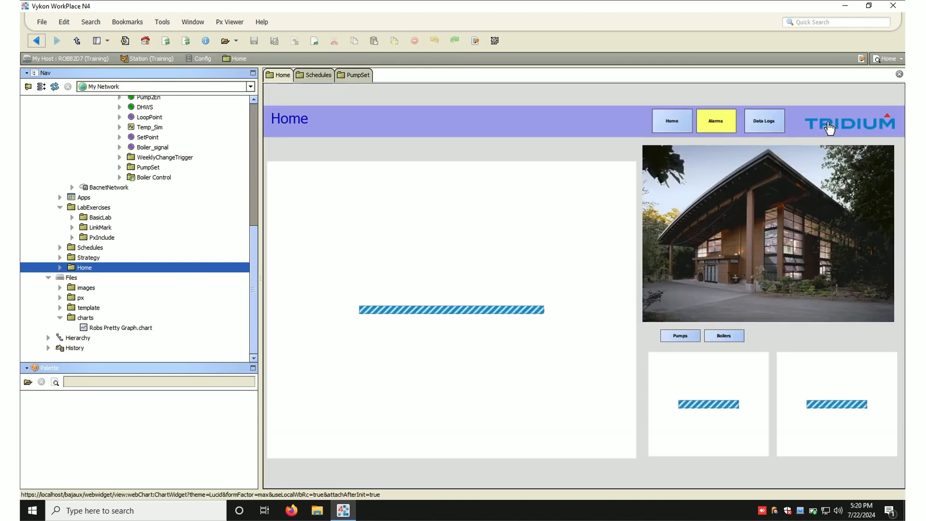